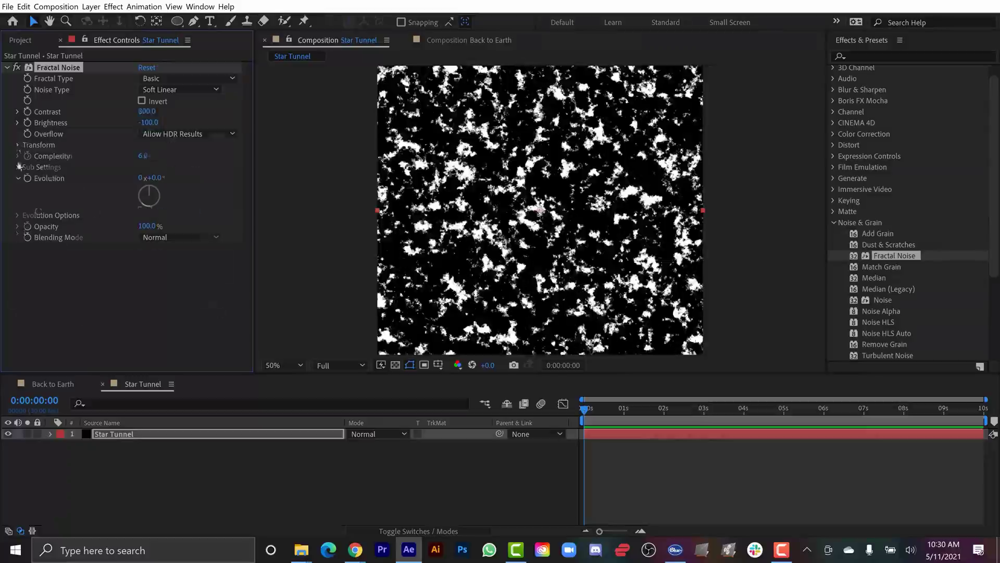
Adjust the Star Tunnel layer's Fractal Noise scale height and raise its Polar Coordinates interpolation
click(30, 217)
drag(147, 217, 166, 217)
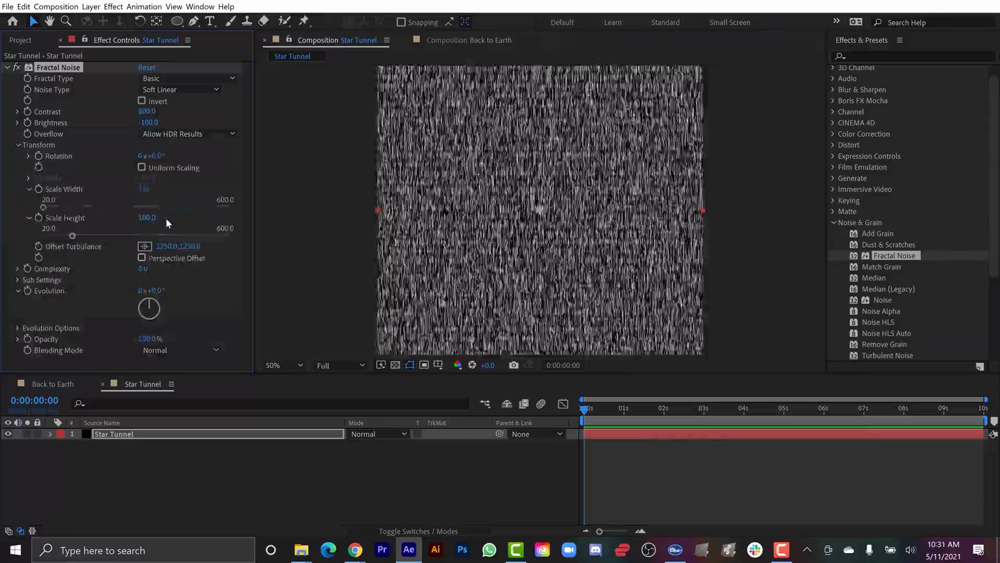
click(151, 217)
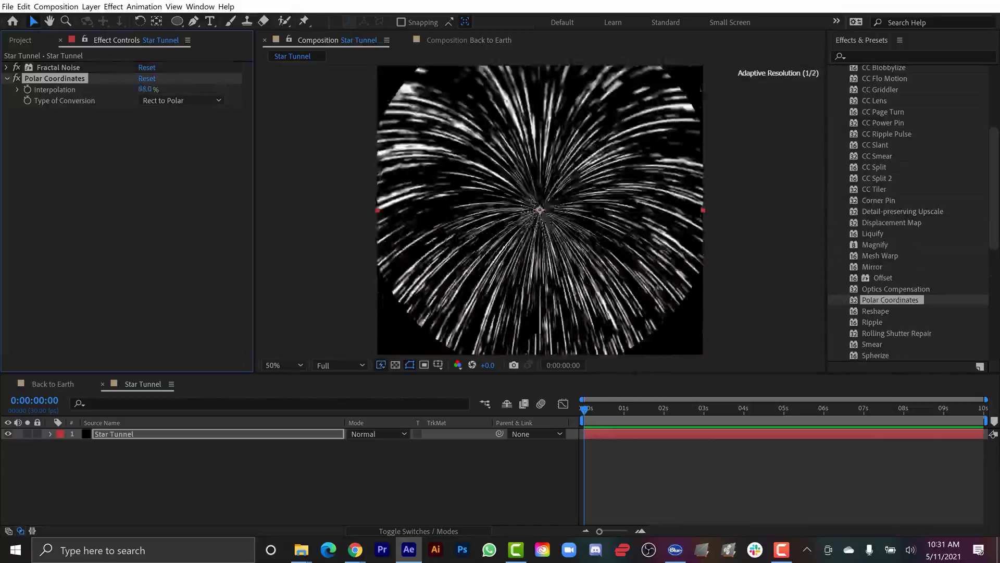
drag(145, 89, 339, 101)
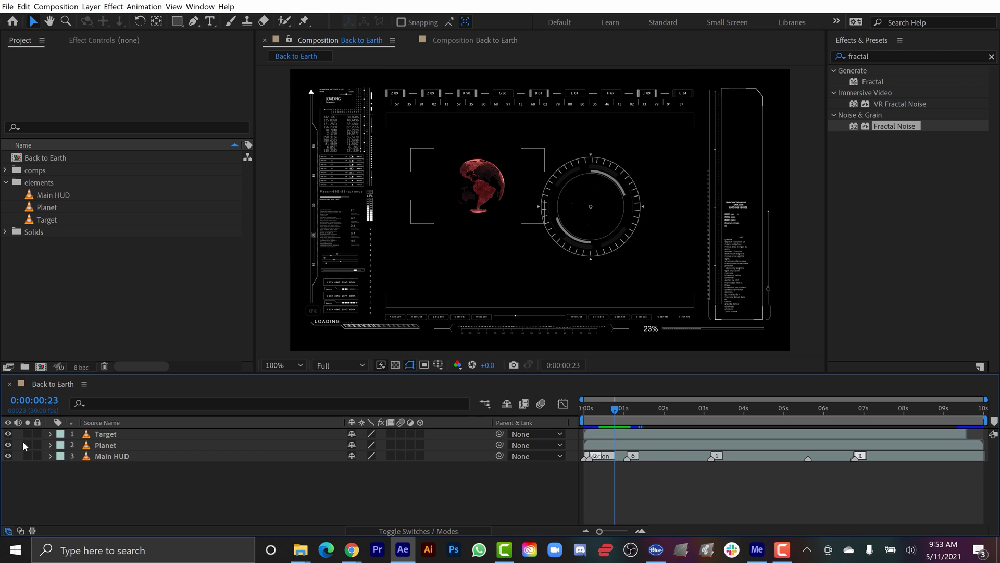
Hide the Target, Planet and Main HUD layers in the Back to Earth composition
click(7, 434)
click(8, 445)
click(8, 456)
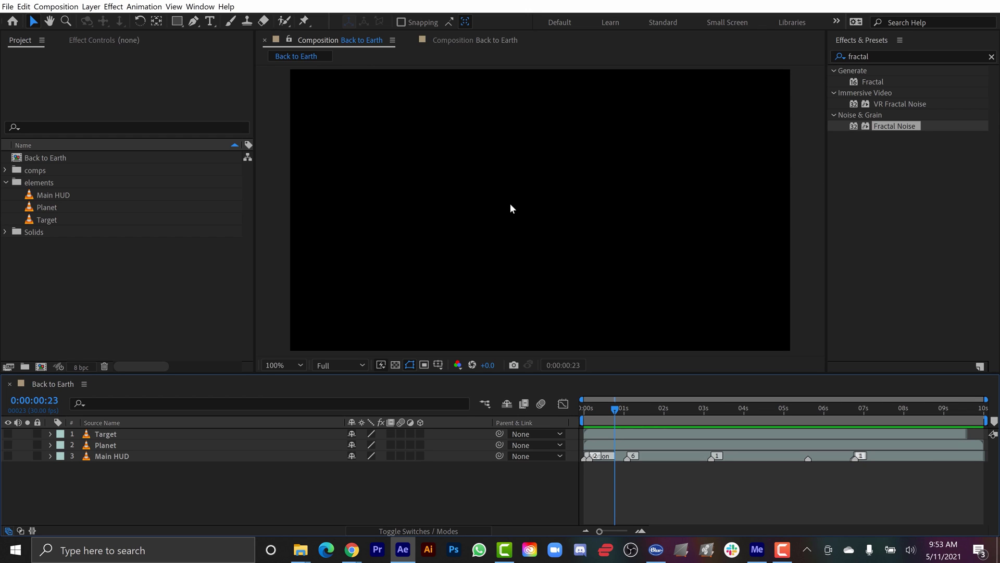
Create a black solid named Star Field at the composition's size
click(90, 6)
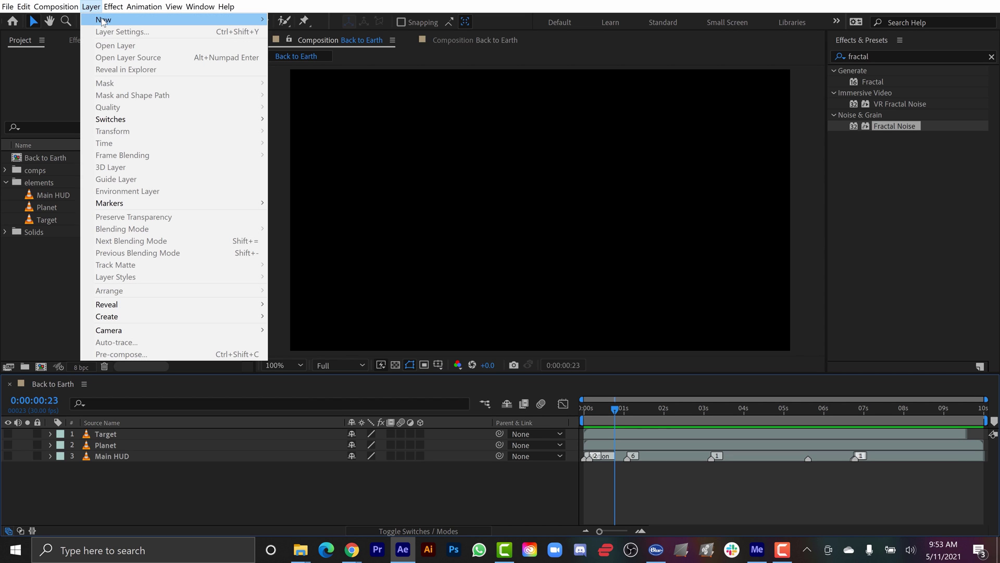
mouse_move(103, 22)
click(361, 32)
text(S)
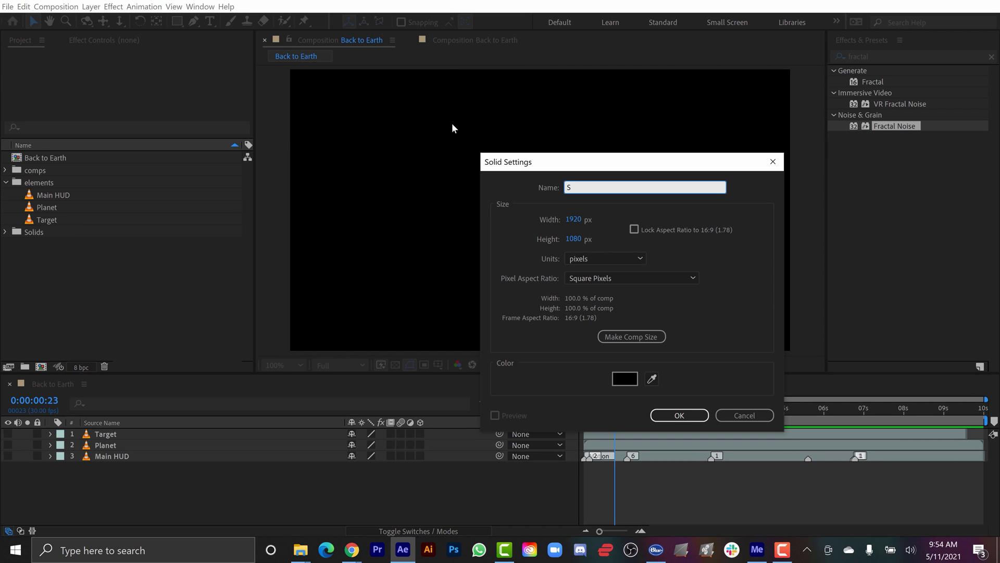
text(tar Field)
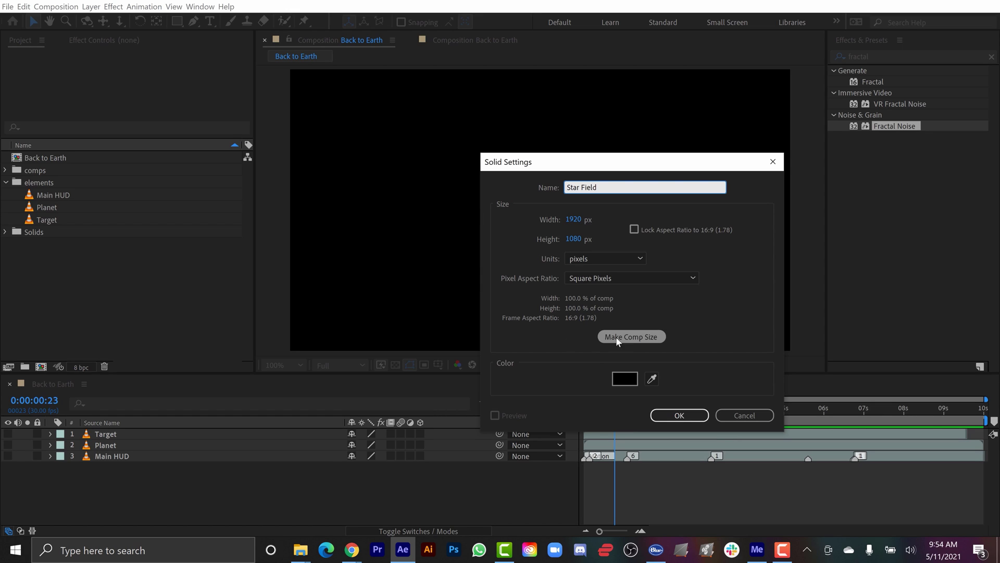
click(629, 337)
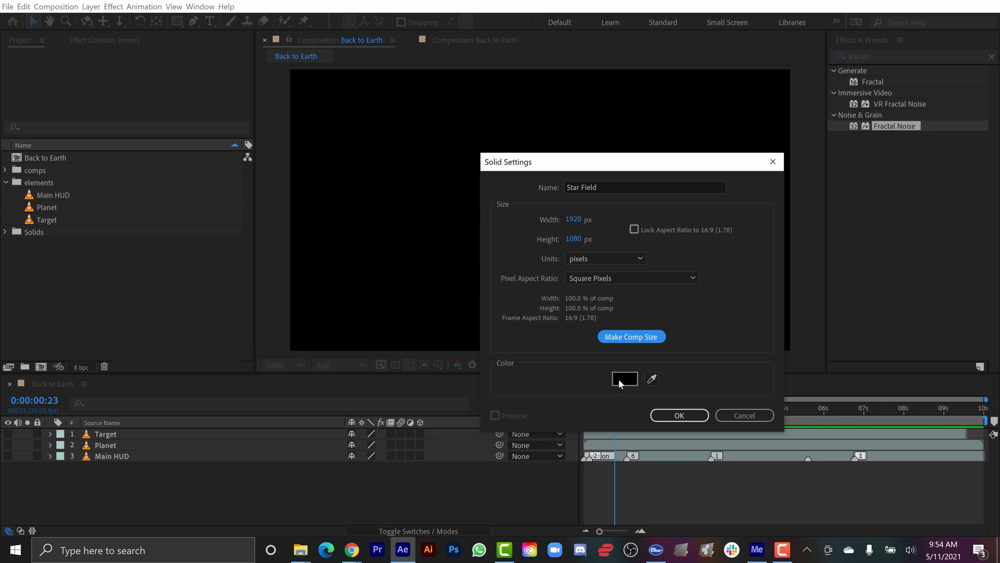
click(680, 415)
Search the effects for "fractal" and apply Fractal Noise to the Star Field layer
click(992, 56)
click(873, 58)
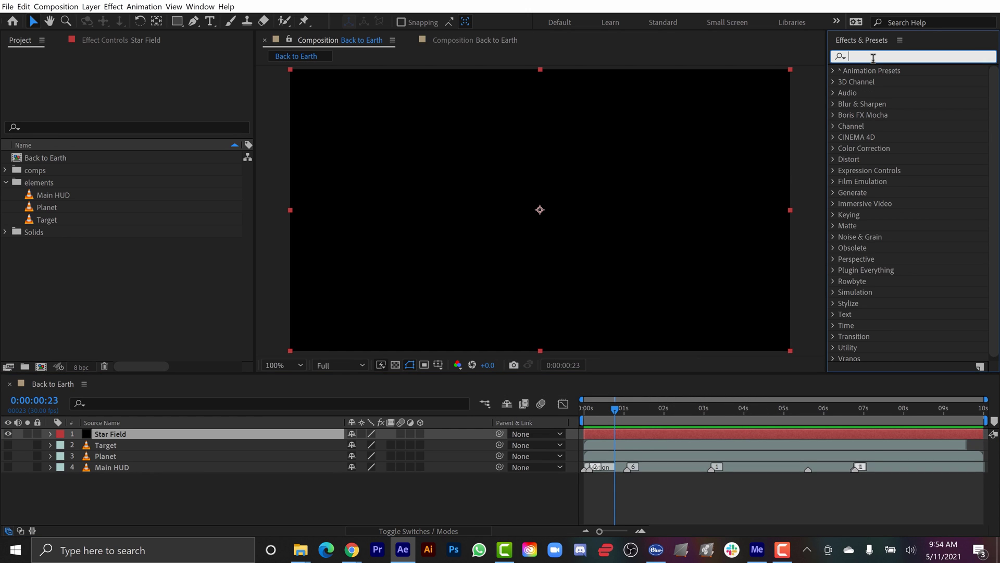
text(fractal)
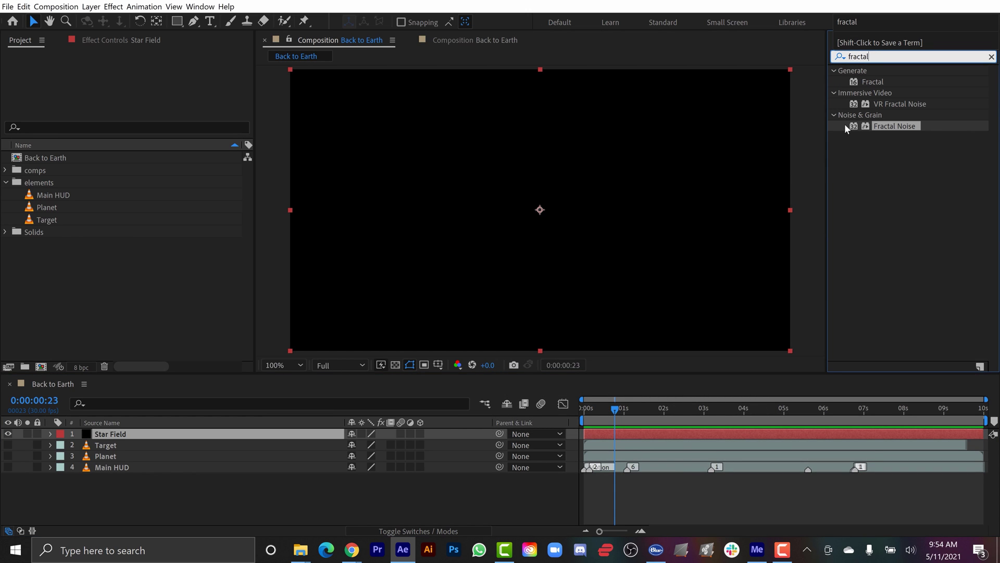
drag(888, 125, 122, 437)
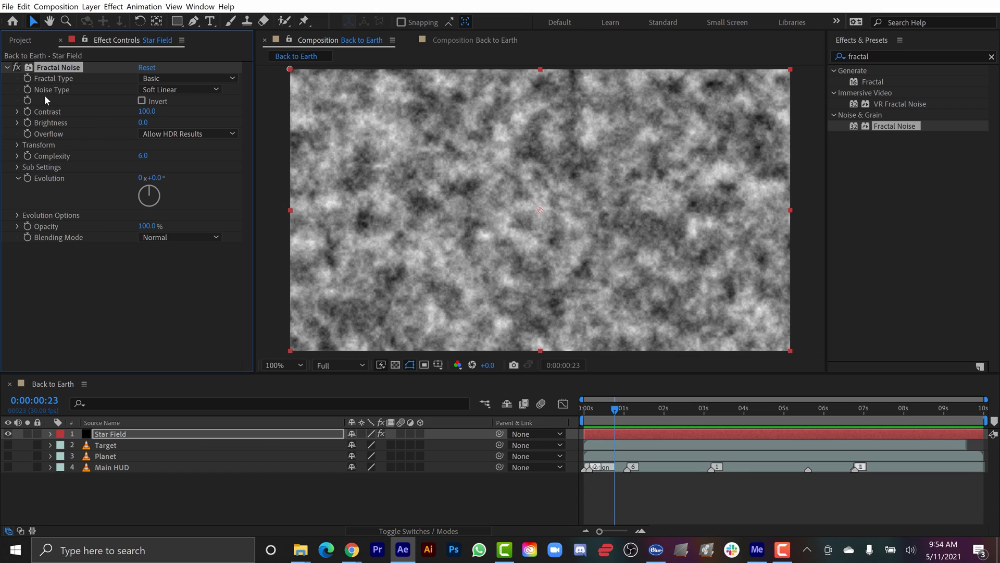
click(189, 77)
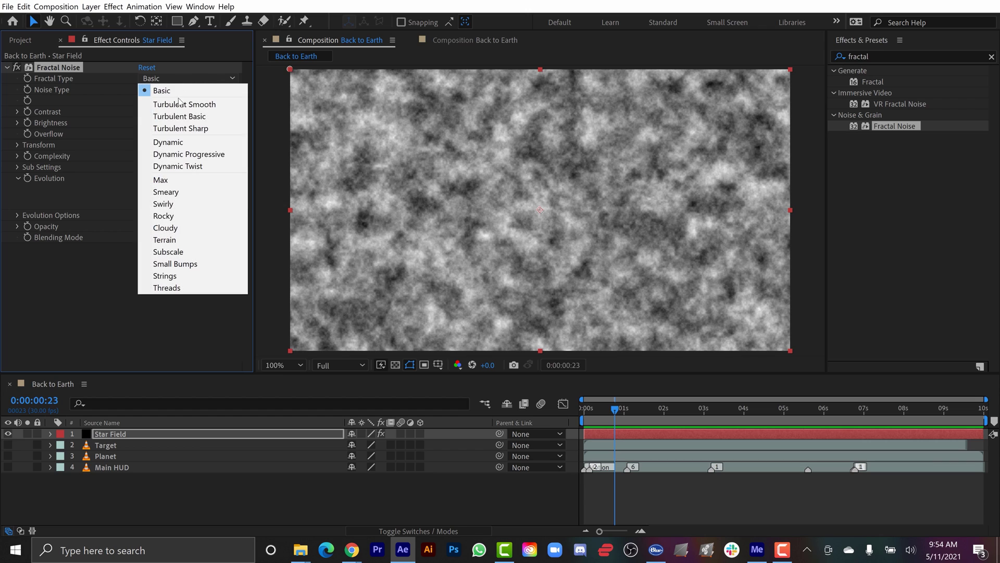
click(79, 289)
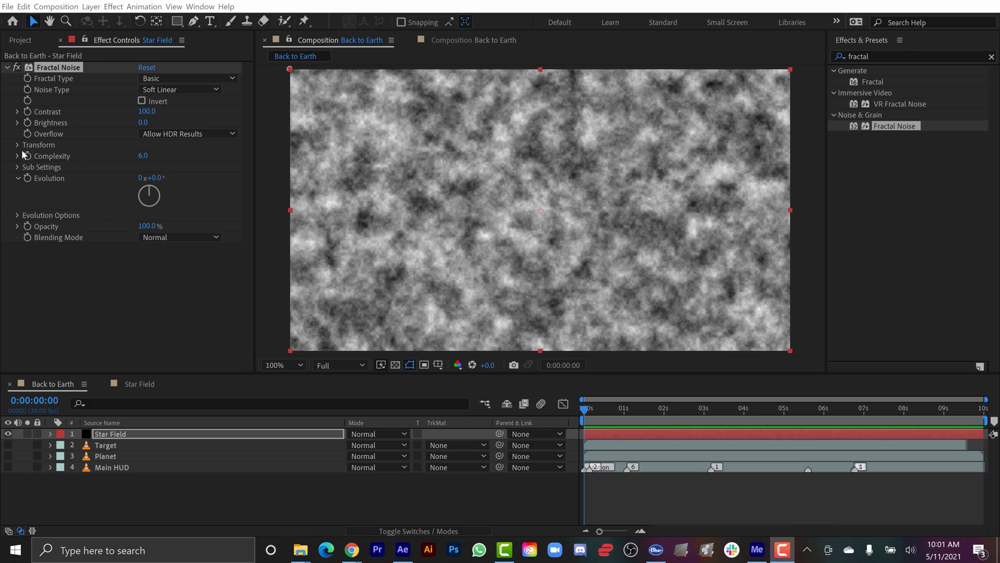
Set the Star Field's Fractal Noise scale to 5 and its brightness to -75
click(18, 145)
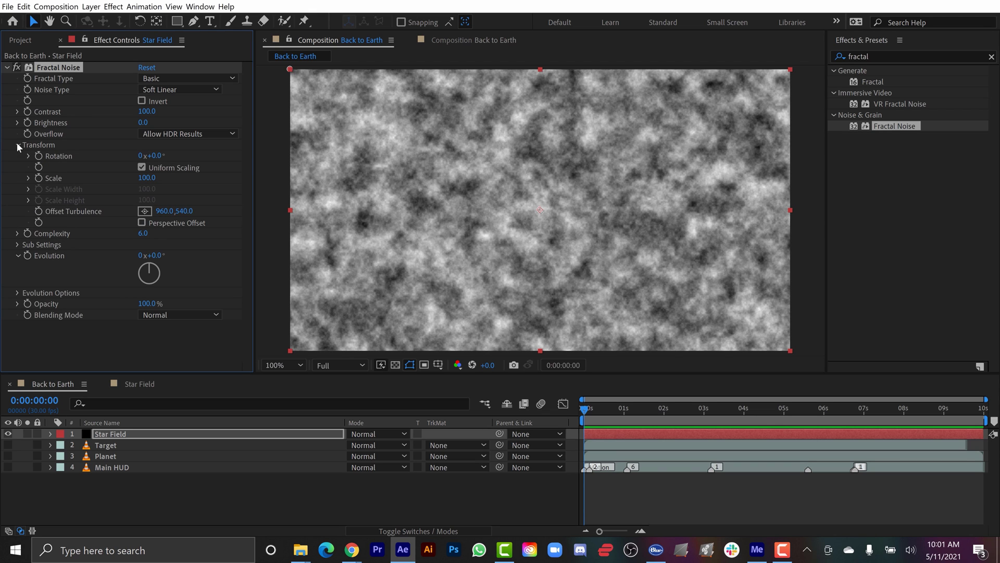
click(146, 178)
text(5)
key(Return)
drag(141, 124, 98, 126)
click(147, 122)
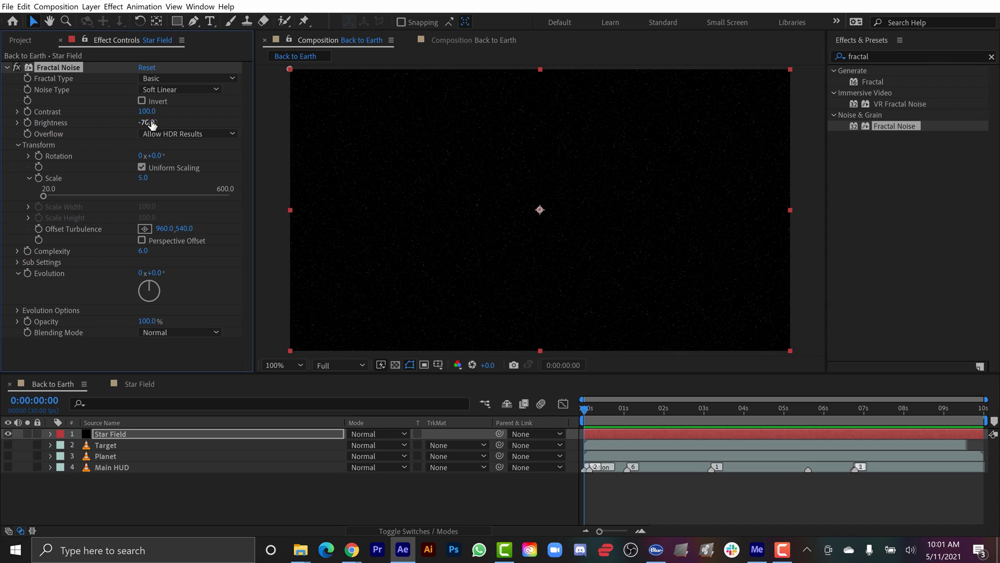
text(-75)
key(Return)
Duplicate the Fractal Noise effect on the Star Field layer and set the copy's blending mode to Add
key(ctrl+d)
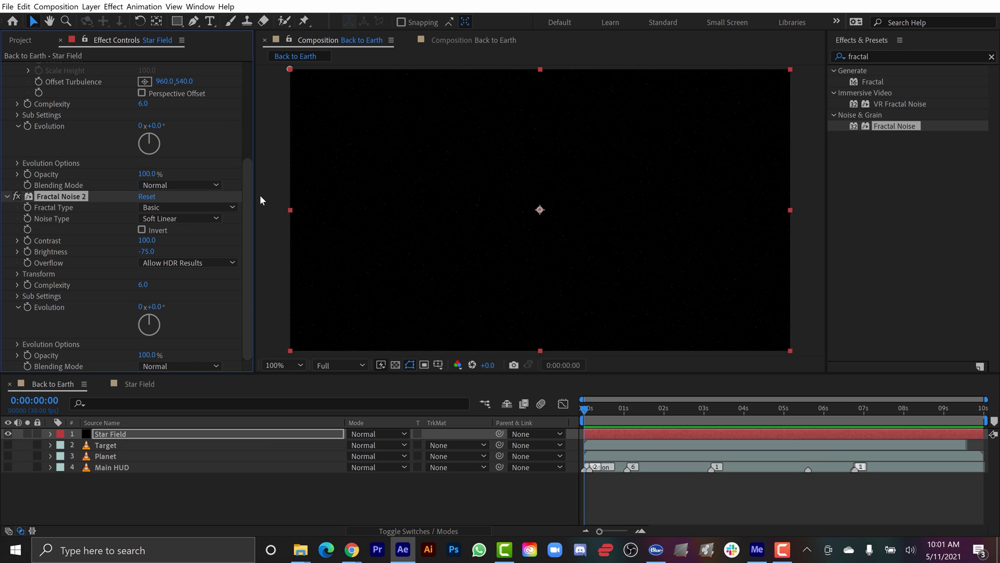
click(180, 365)
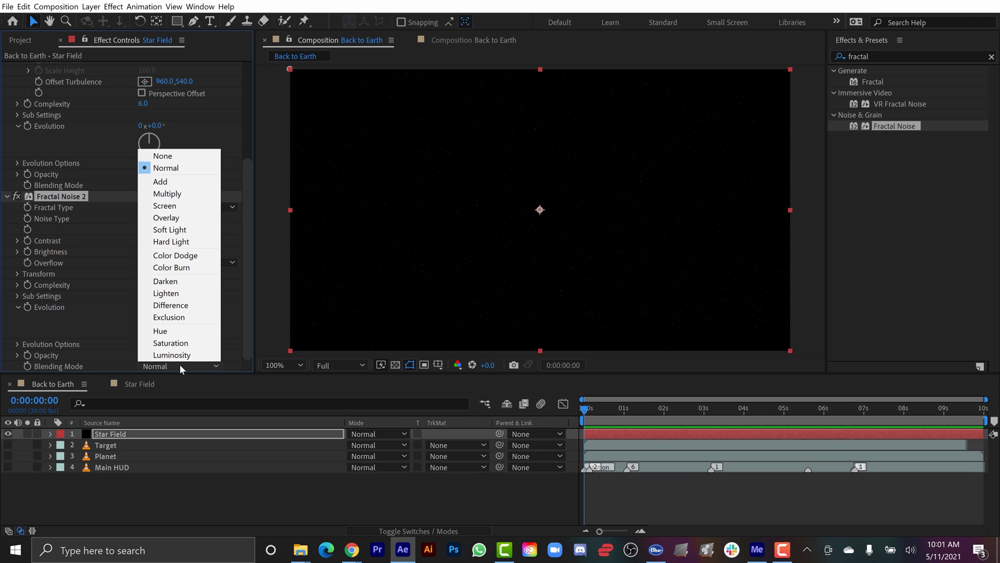
click(167, 181)
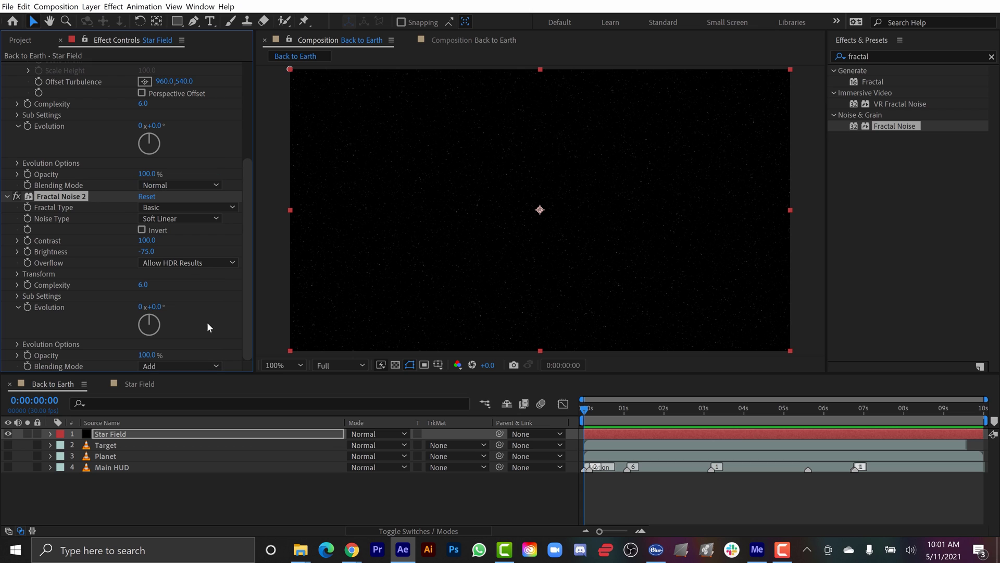
Try a third copy of Fractal Noise on the Star Field layer, and delete it
click(7, 196)
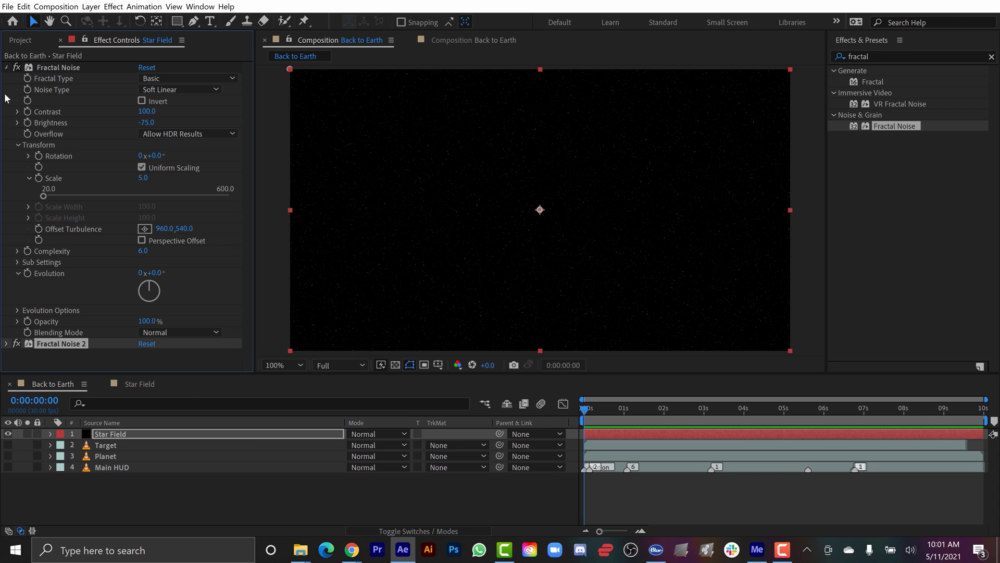
click(7, 67)
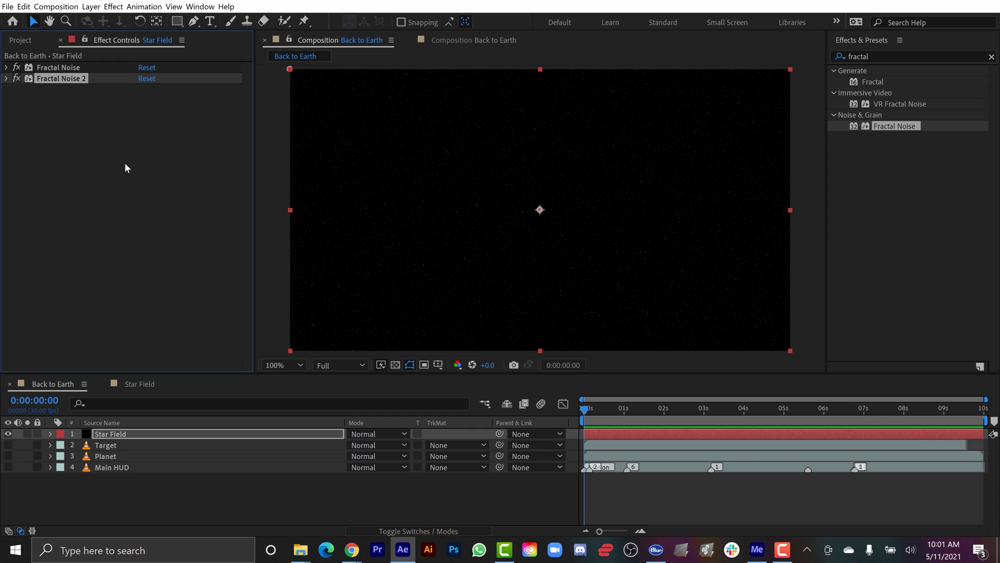
key(ctrl+d)
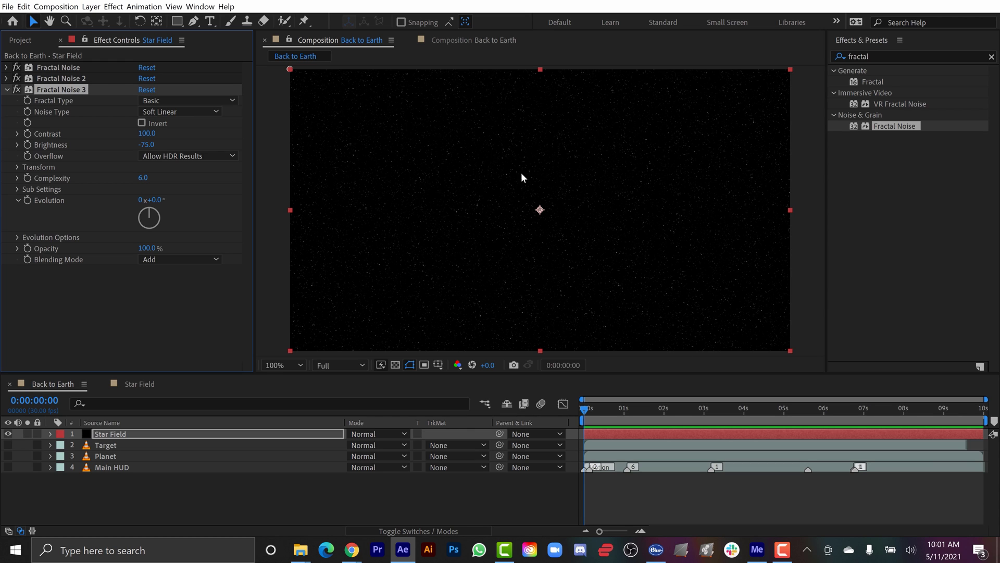
key(Delete)
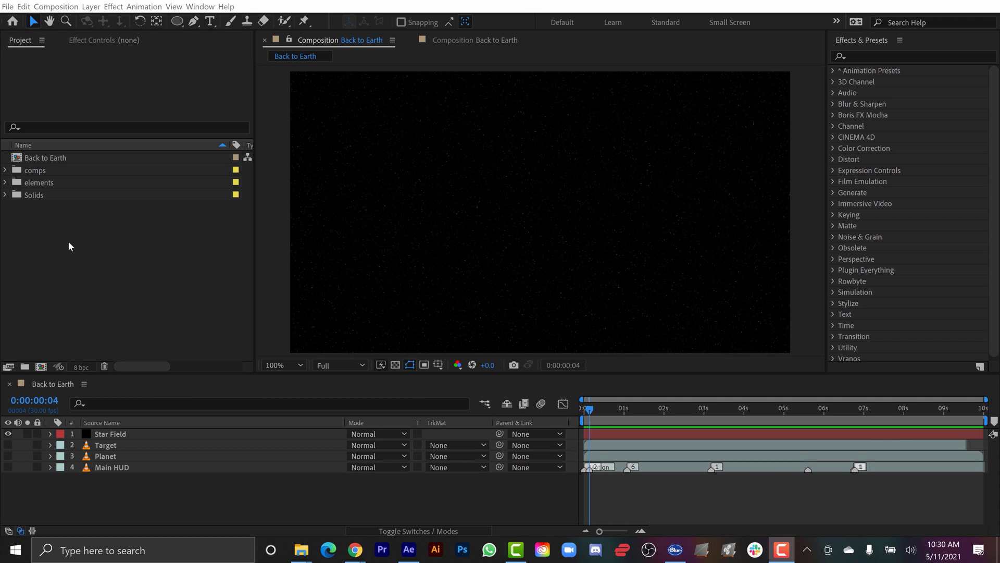
Create a 2500 x 2500 px composition named Star Tunnel with square pixels at 30 fps
click(41, 367)
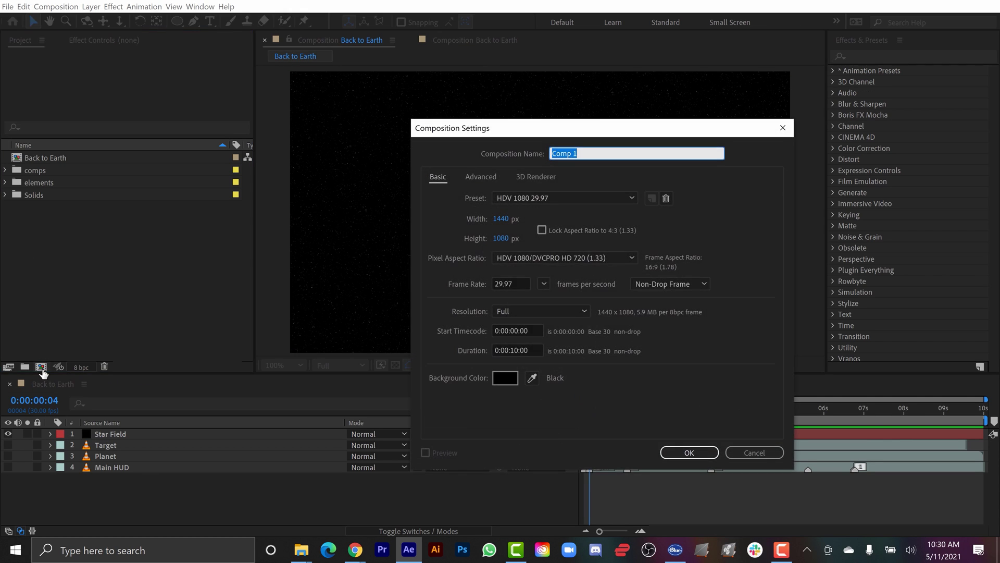
click(502, 219)
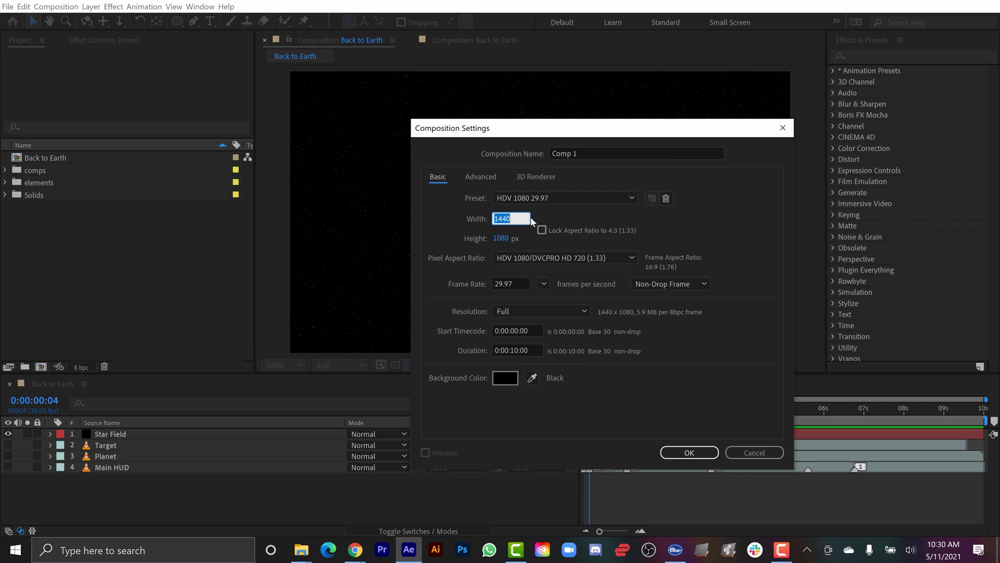
text(2500)
key(Tab)
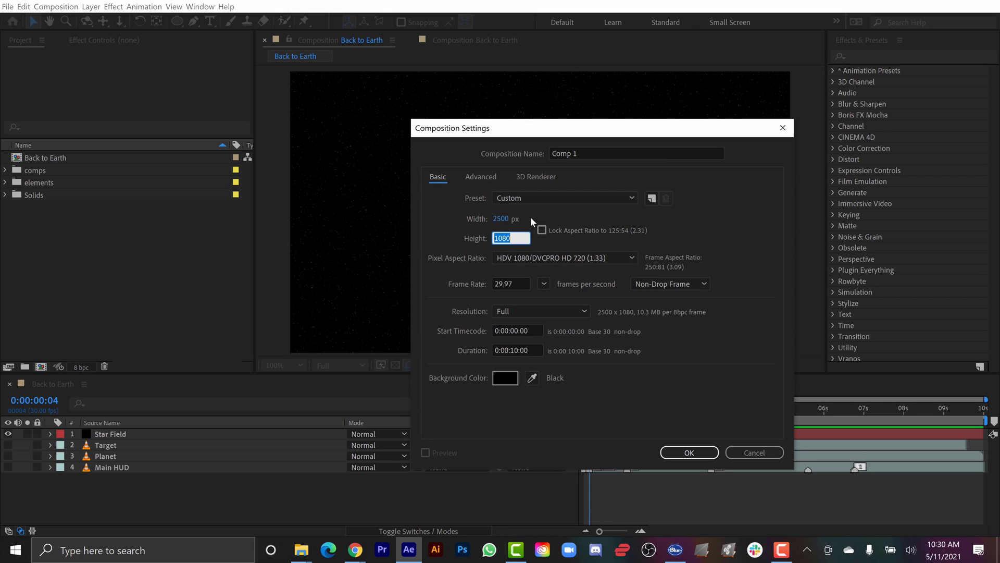
text(2500)
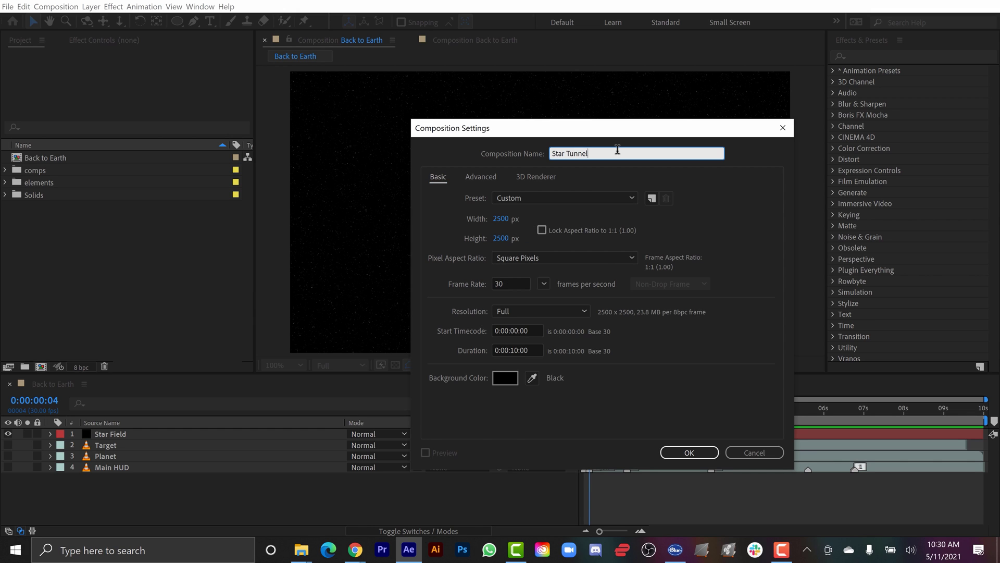
key(Return)
Add a black 2500 x 2500 px solid named Star Tunnel to the new composition
click(94, 6)
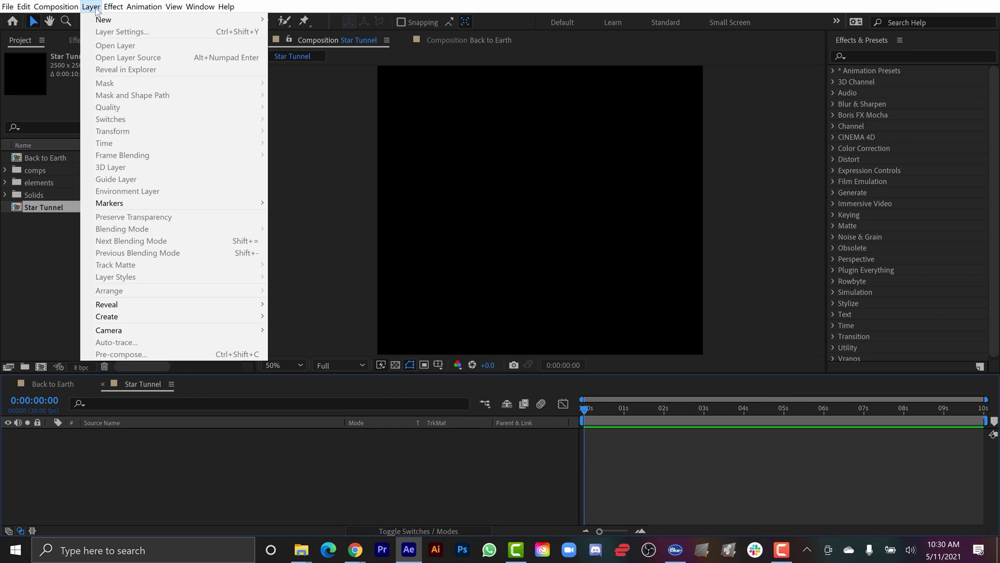
mouse_move(104, 19)
click(297, 31)
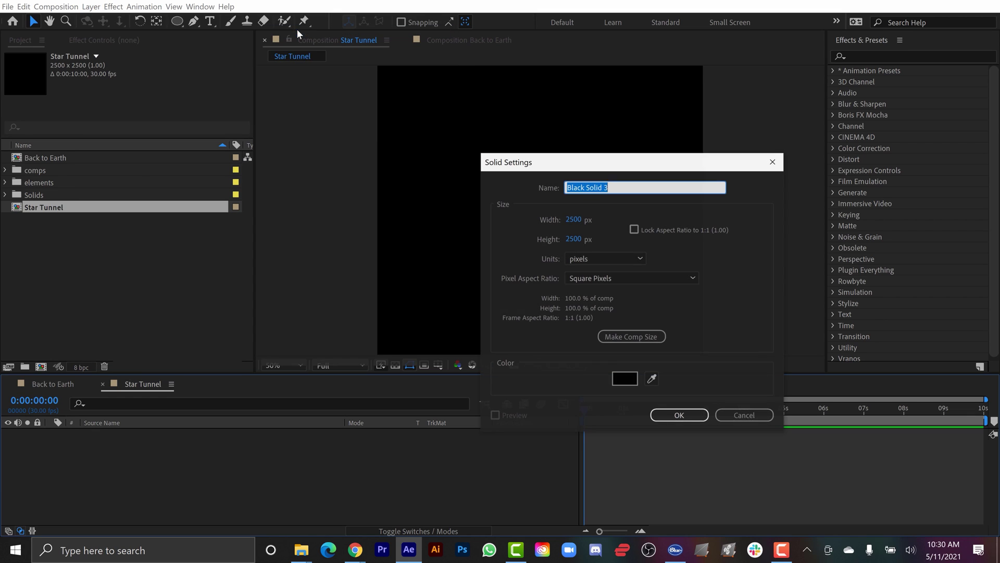
text(Star Tunnel)
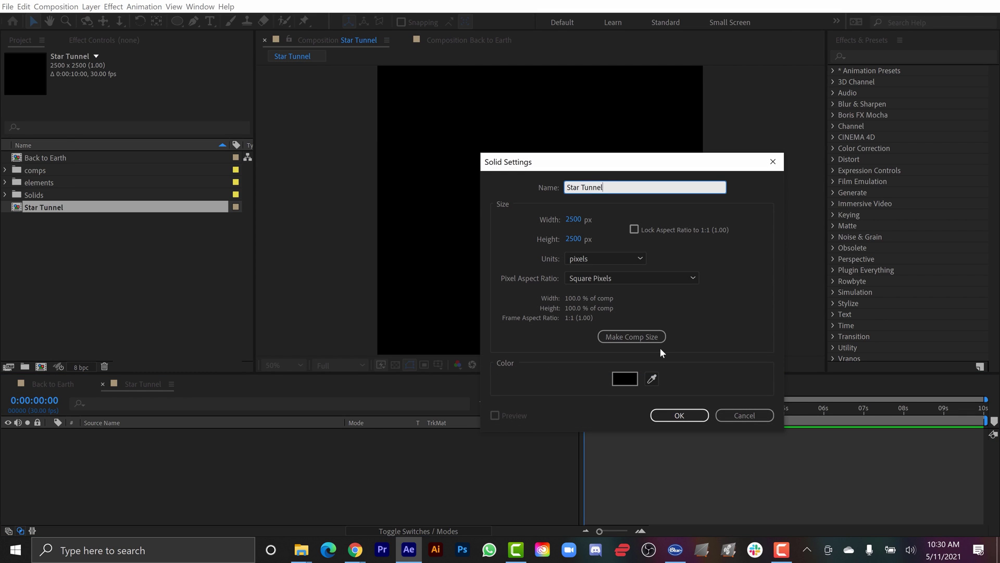
key(Return)
Apply Fractal Noise to the Star Tunnel solid with contrast 800 and brightness -100
click(834, 236)
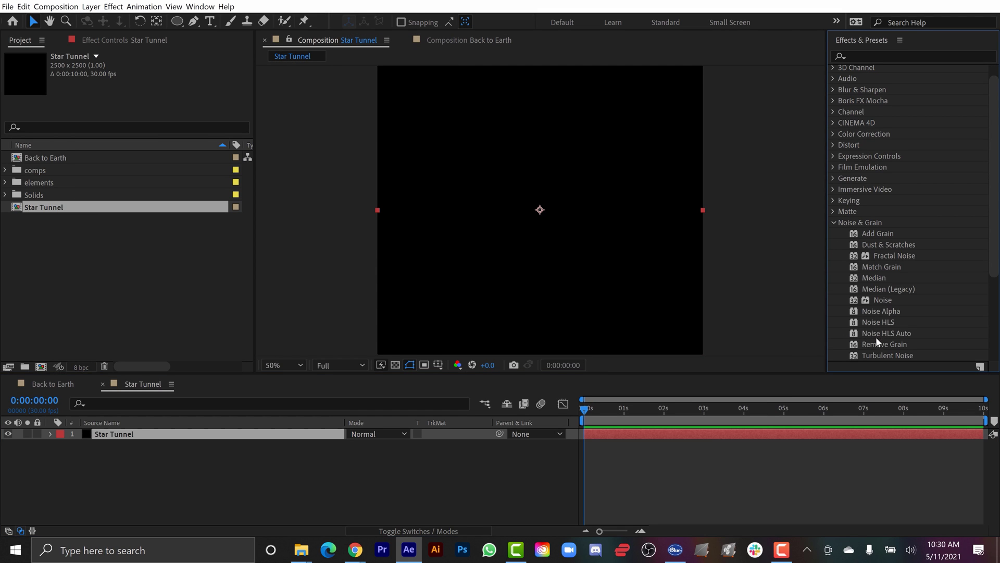
drag(894, 255, 118, 432)
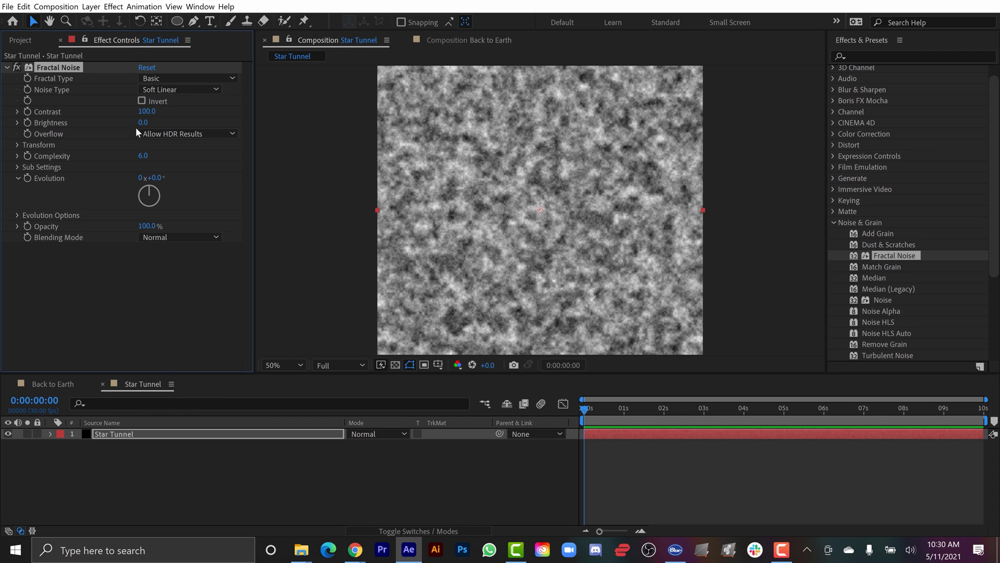
mouse_move(144, 115)
mouse_down()
mouse_move(187, 116)
mouse_move(139, 120)
mouse_up()
click(146, 111)
text(800)
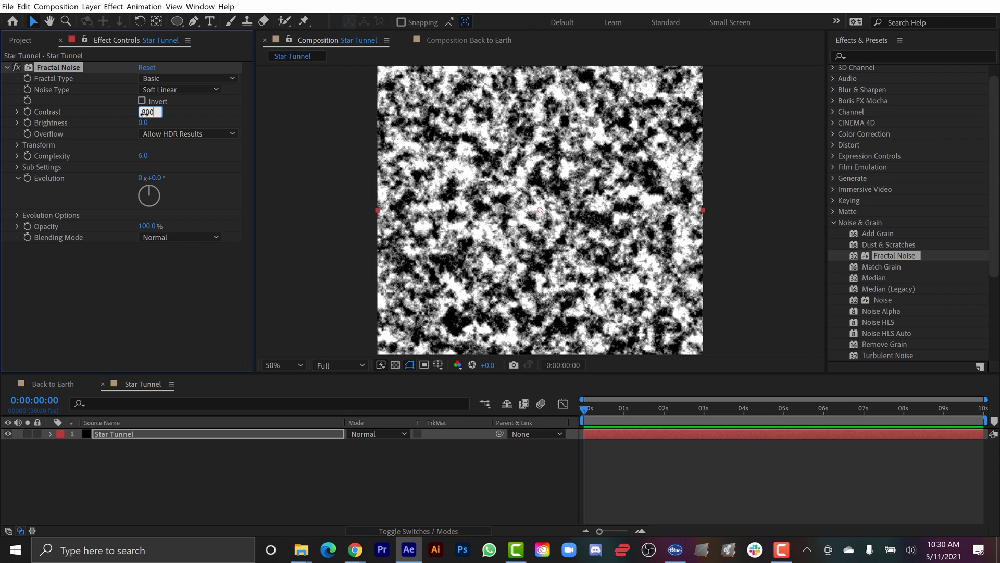
key(Tab)
text(-100)
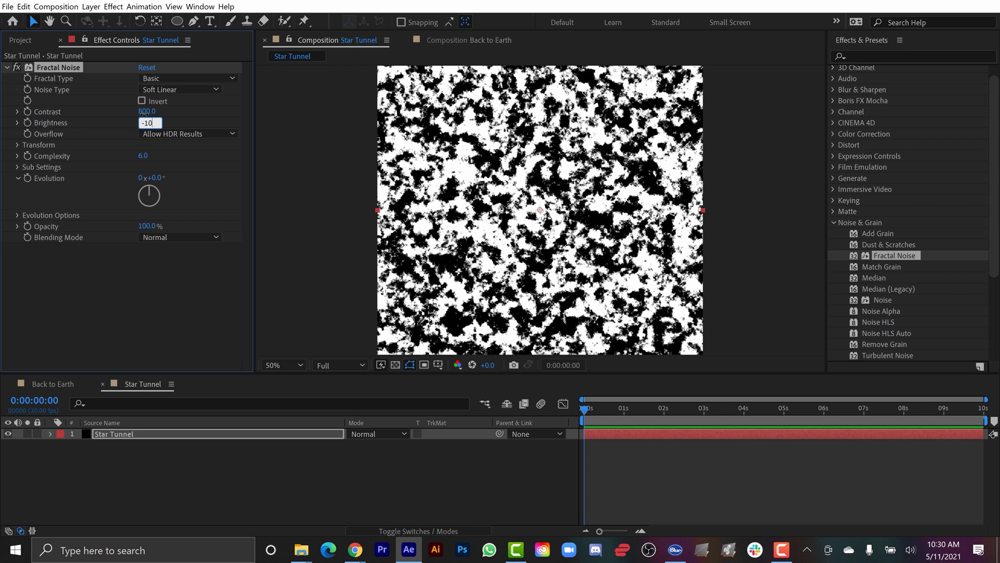
key(Return)
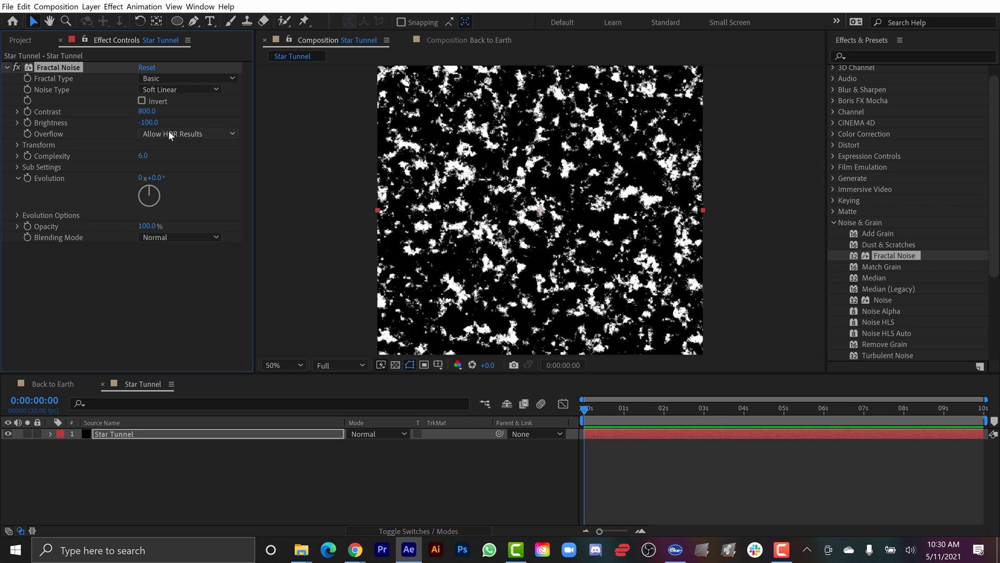
Turn off uniform scaling in the Fractal Noise transform and set scale width to 1 and scale height to 1400
click(18, 145)
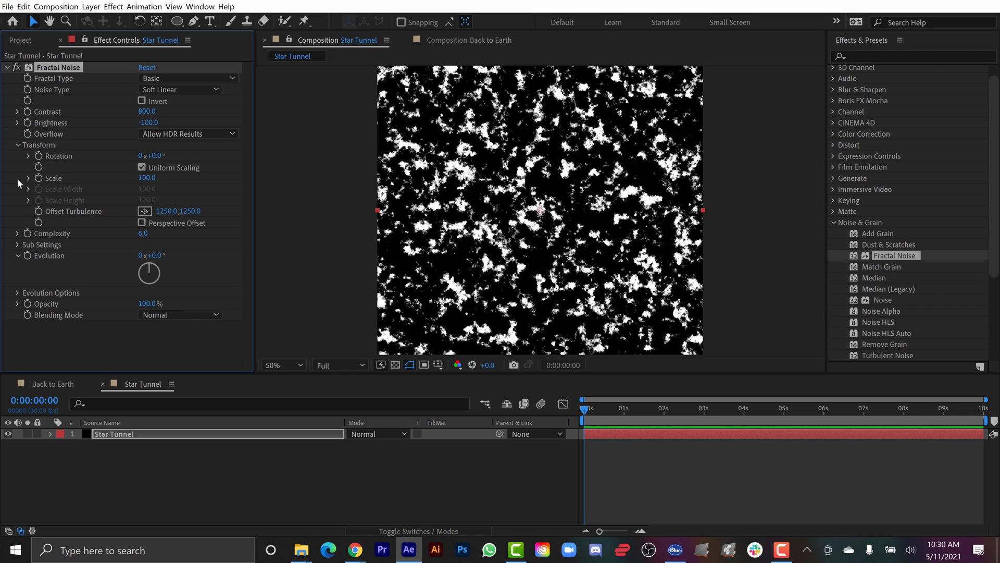
click(142, 167)
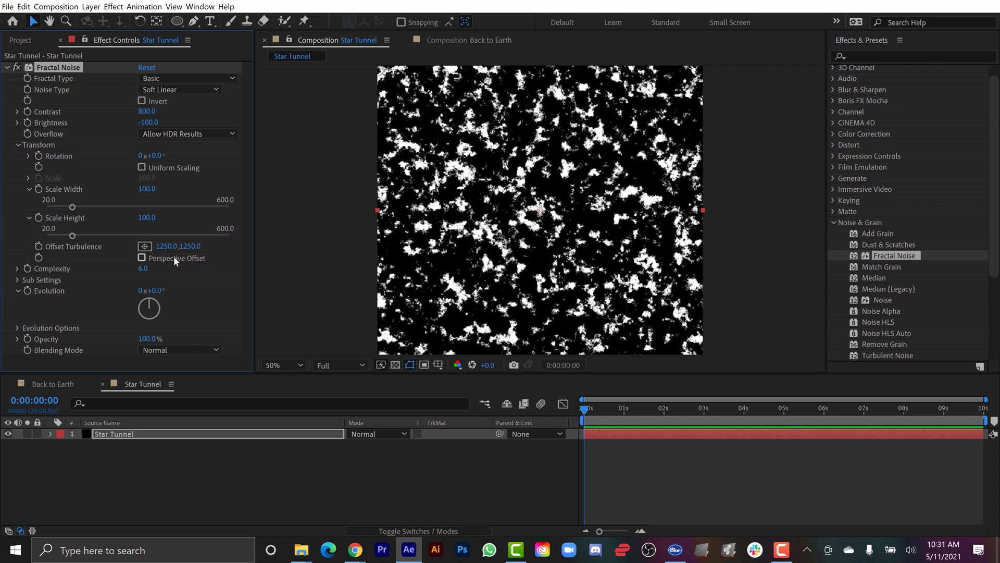
click(148, 190)
text(1)
key(Return)
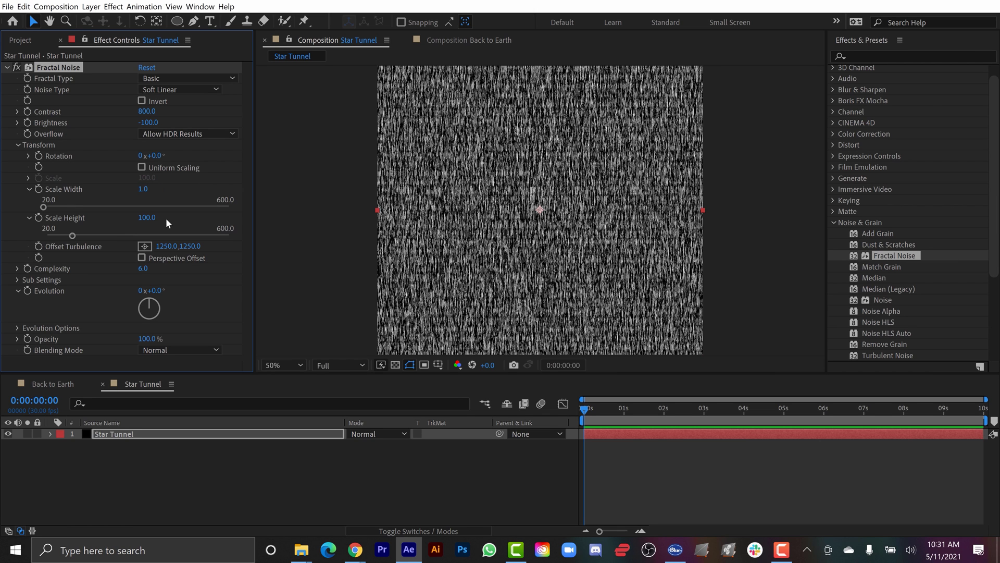
click(156, 218)
text(150)
key(Return)
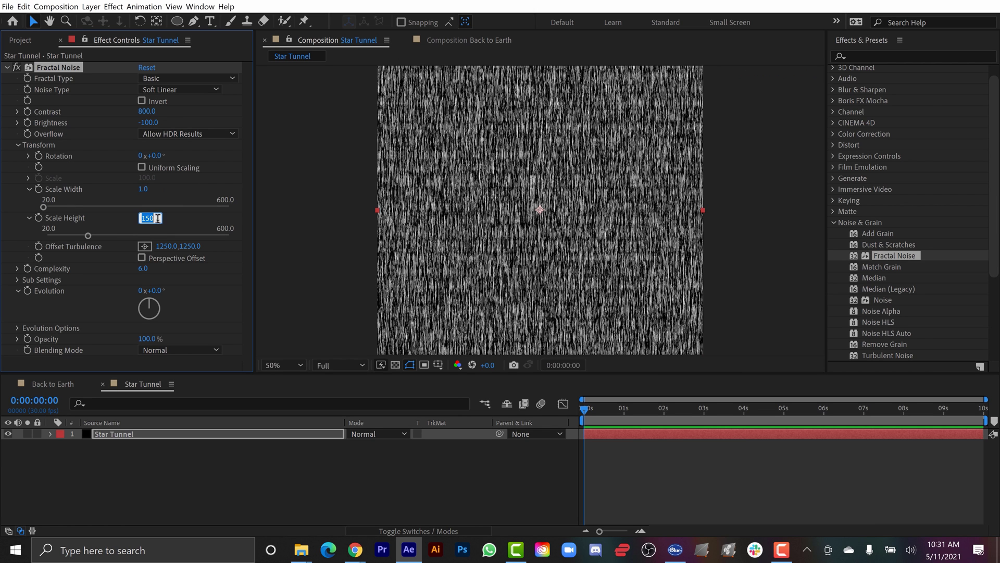
text(1400)
key(Return)
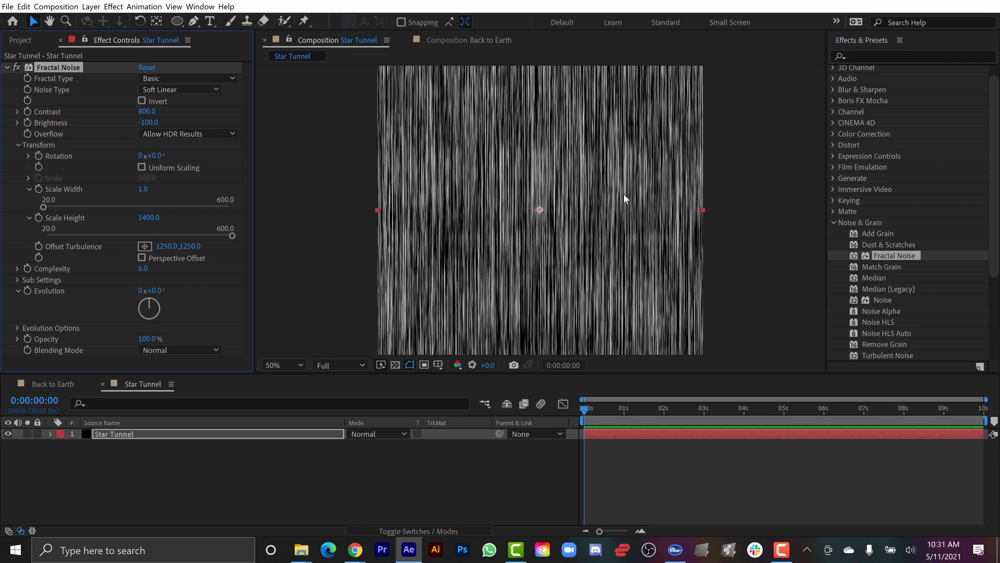
Apply Polar Coordinates to the Star Tunnel solid with Rect to Polar conversion and 100% interpolation
scroll(852, 84, up, 1)
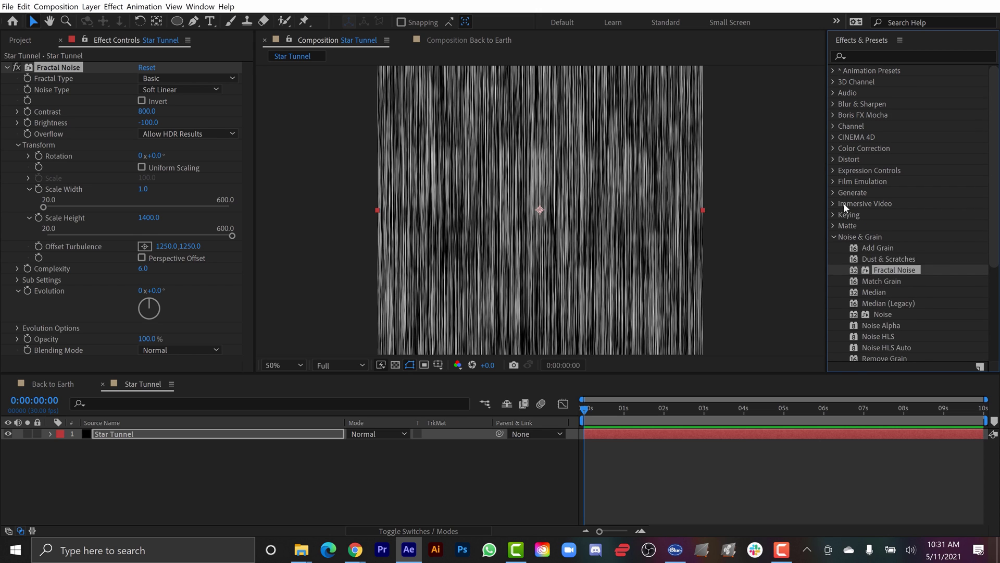
key(Left)
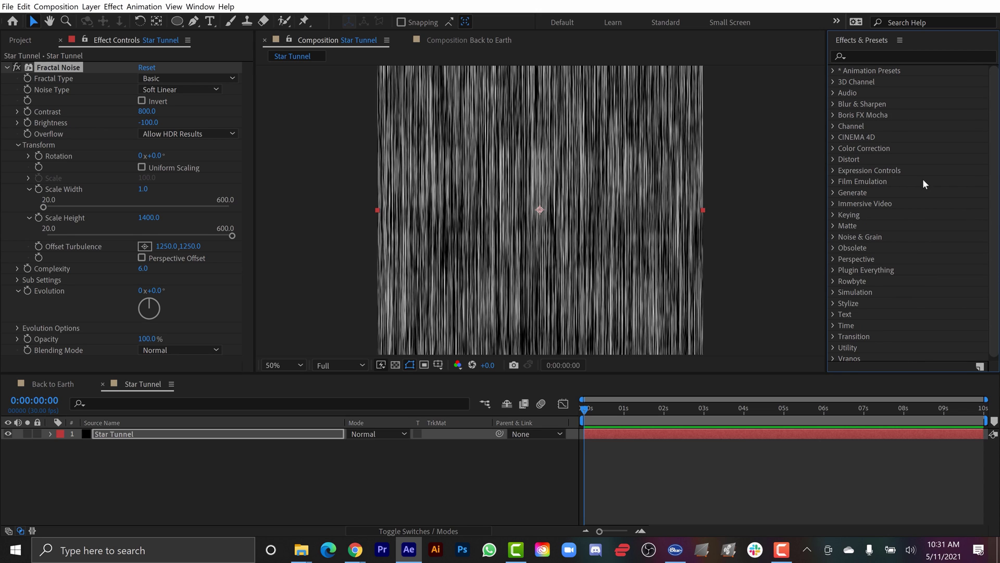
click(834, 159)
scroll(912, 277, down, 2)
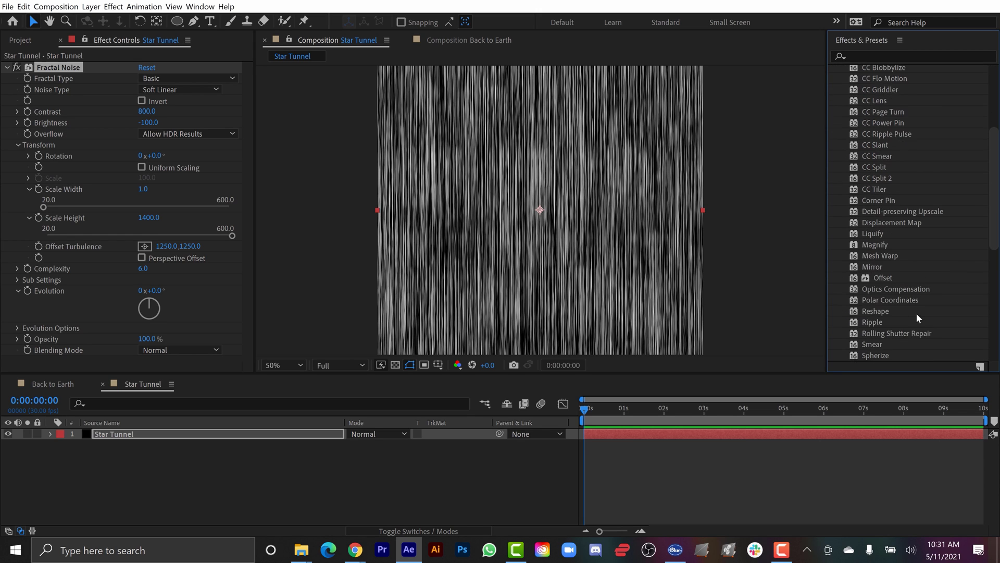
drag(889, 298, 156, 434)
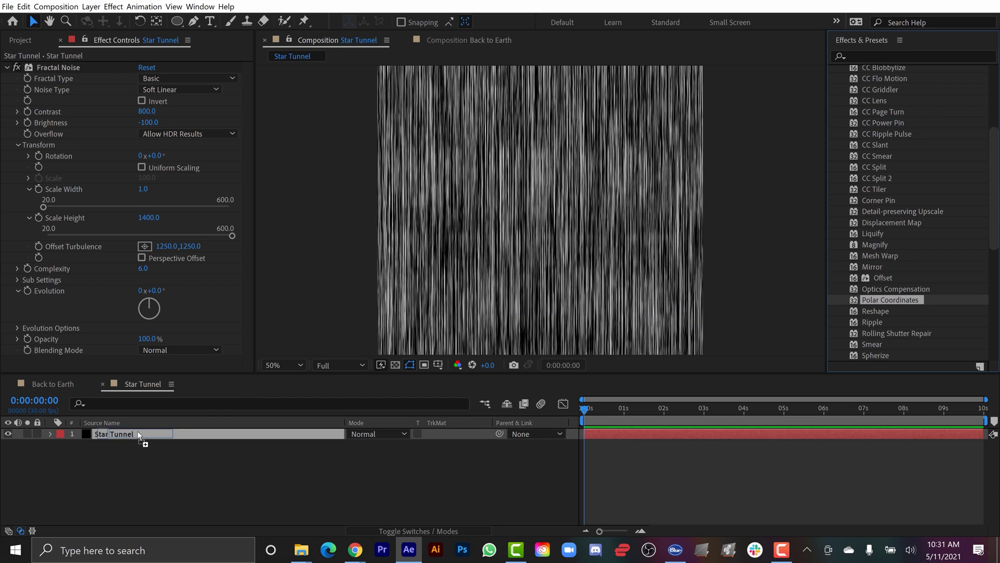
click(172, 100)
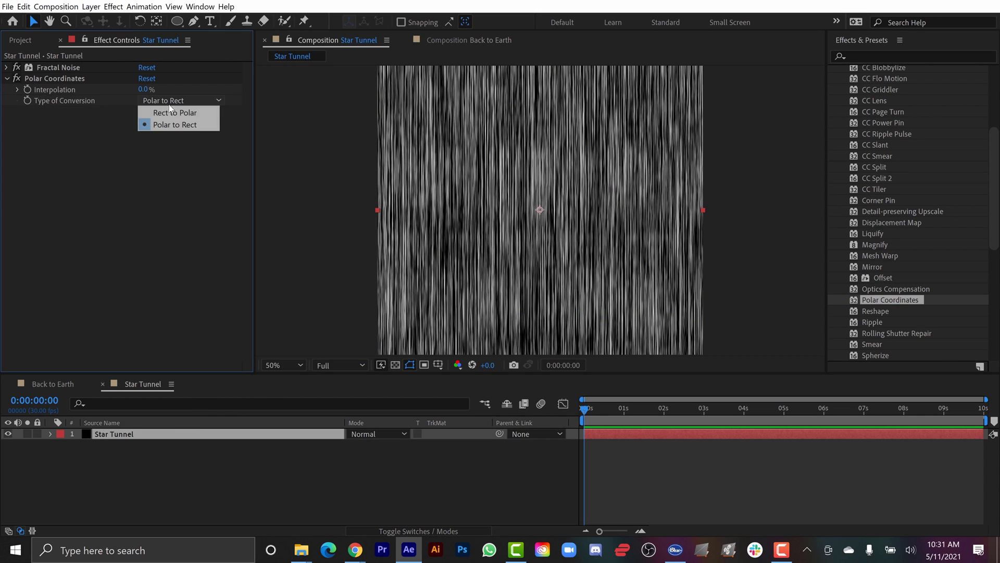
click(172, 113)
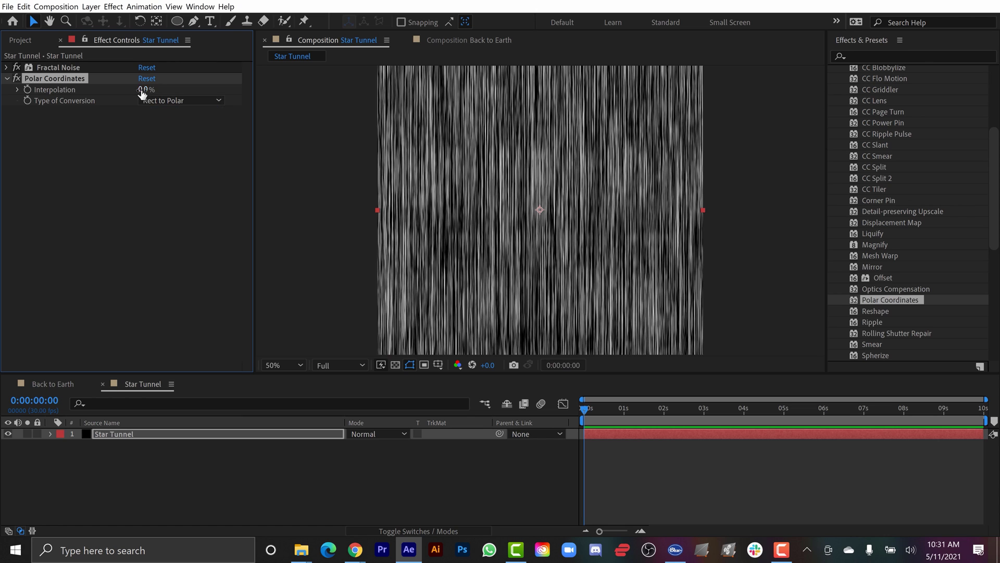
drag(143, 89, 213, 87)
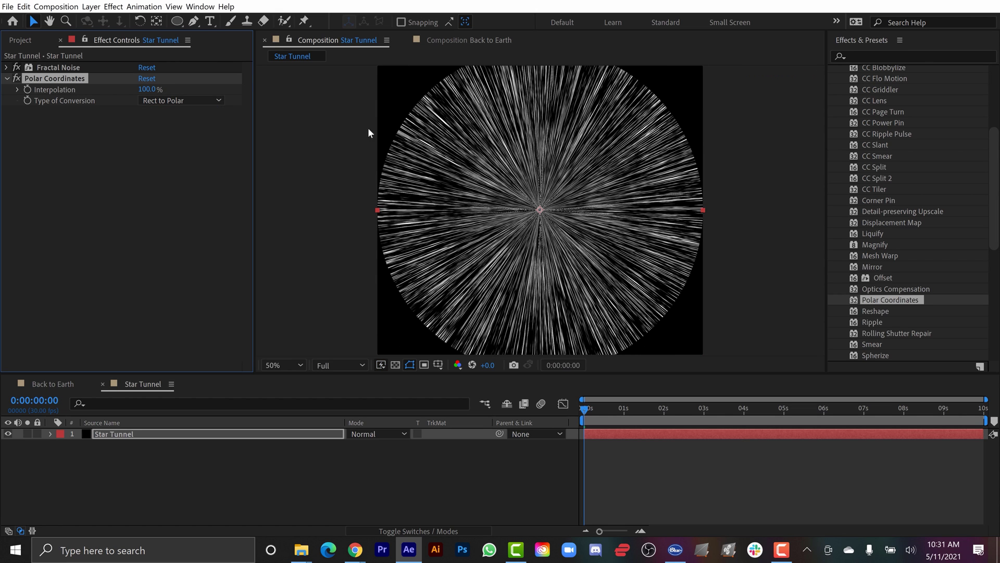
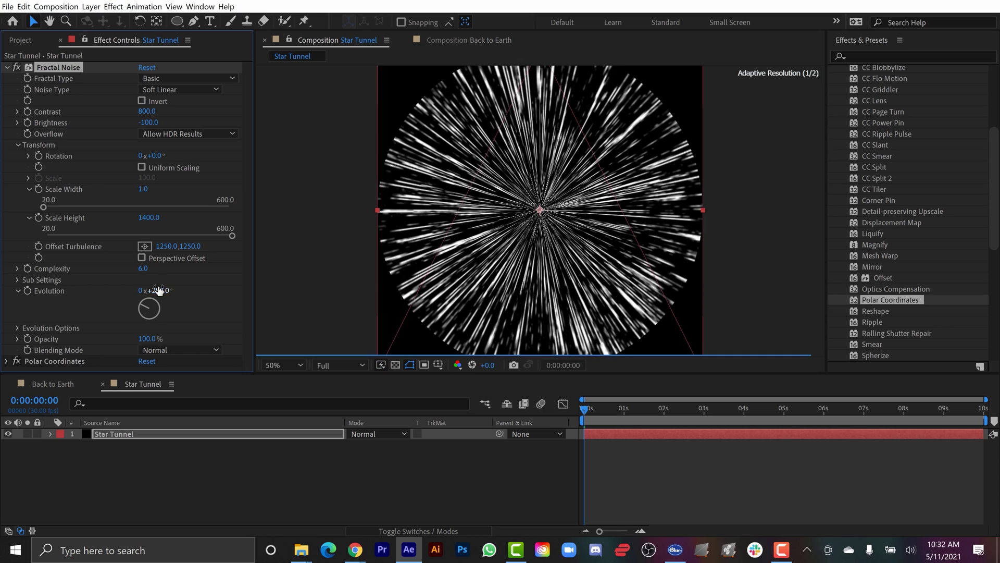
Set the Fractal Noise evolution to 0° and drive it with the expression time*2000
click(156, 290)
text(0)
key(Return)
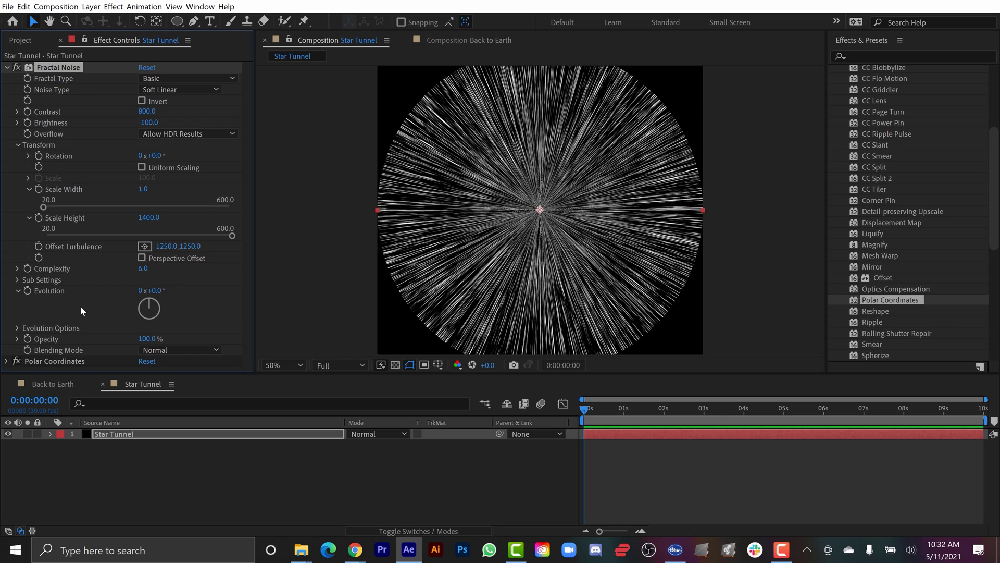
alt+click(28, 290)
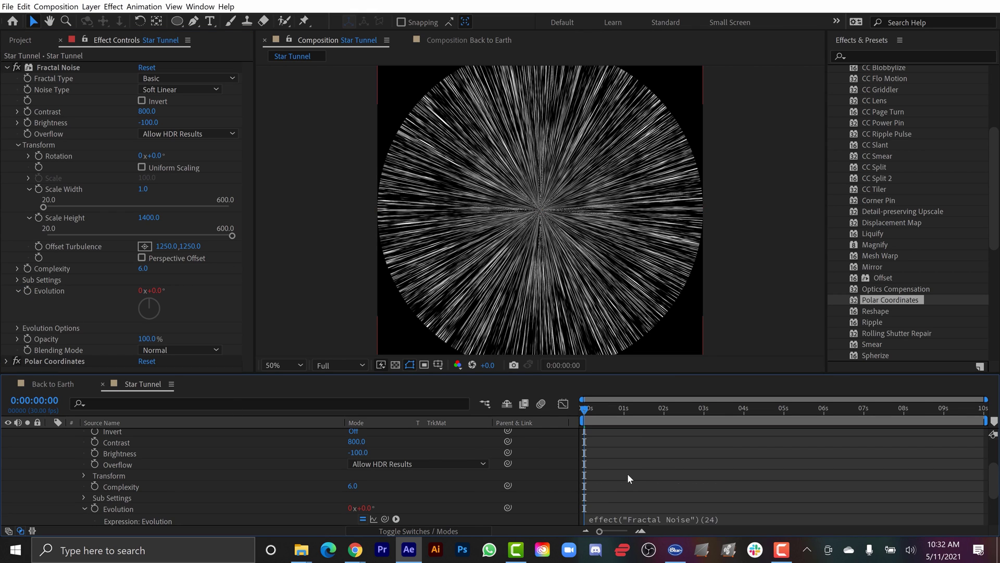
scroll(627, 474, down, 2)
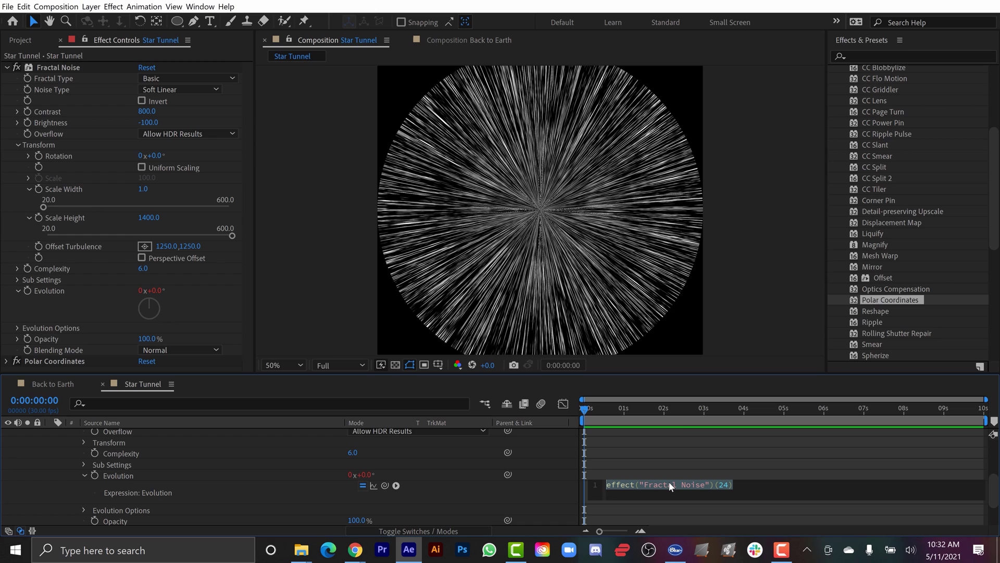
text(time)
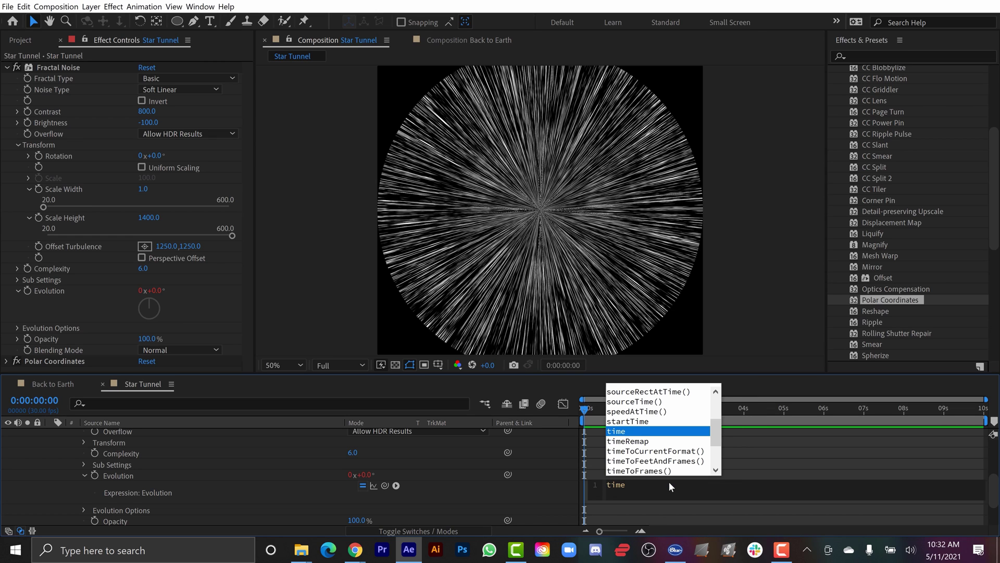
text(*200)
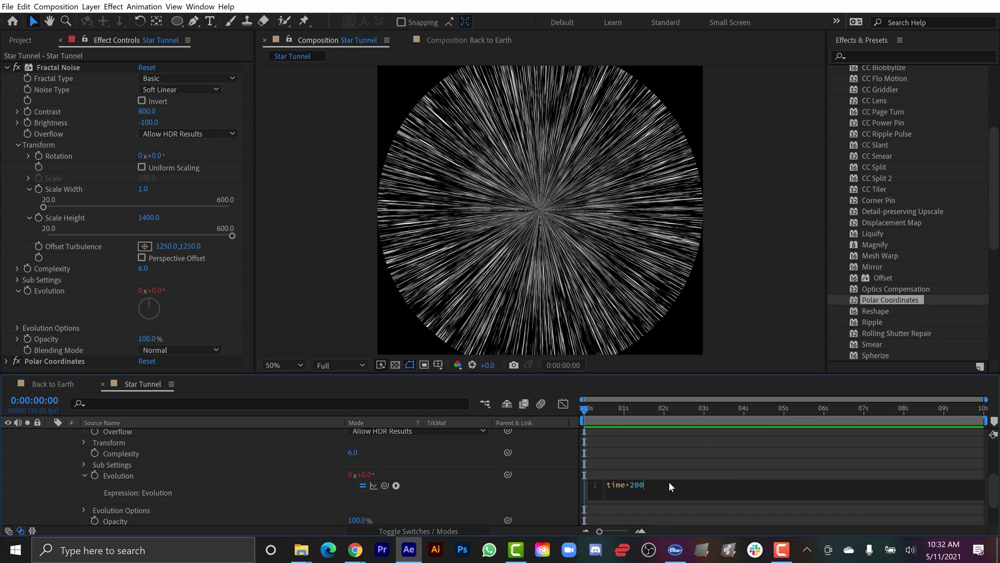
text(00)
key(BackSpace)
click(154, 478)
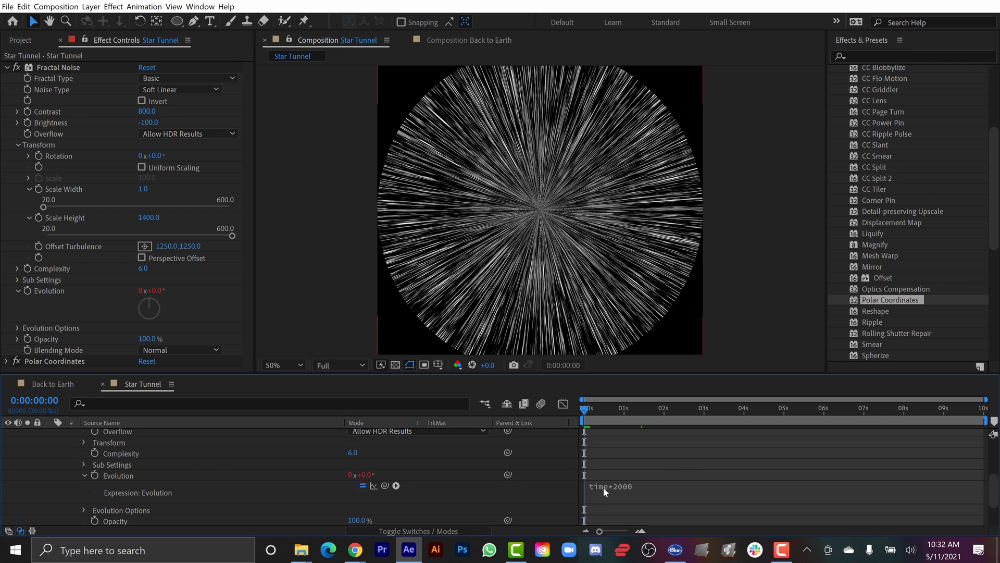
Collapse the Star Tunnel layer's properties and preview the tunnel animation
scroll(235, 475, up, 3)
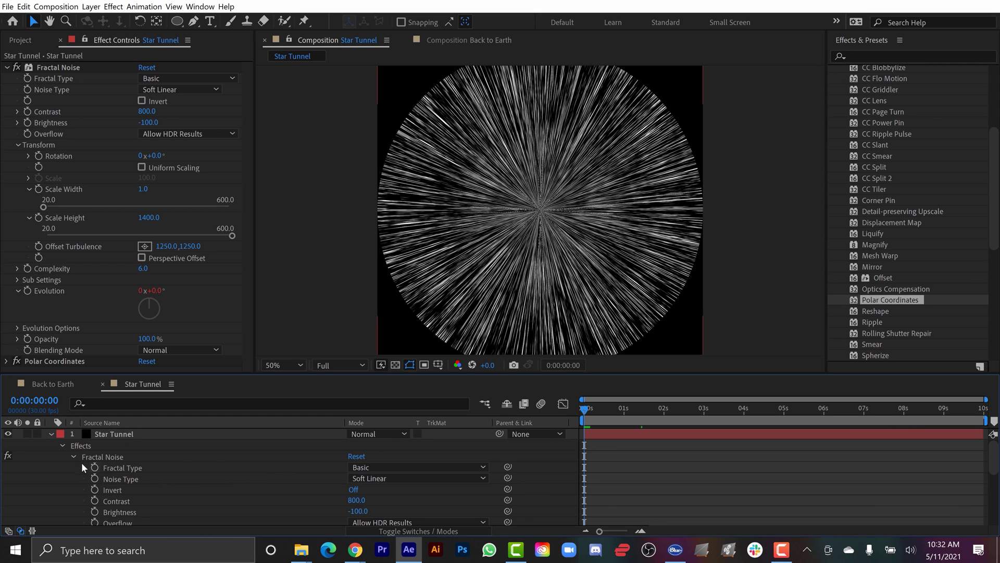
click(52, 433)
key(space)
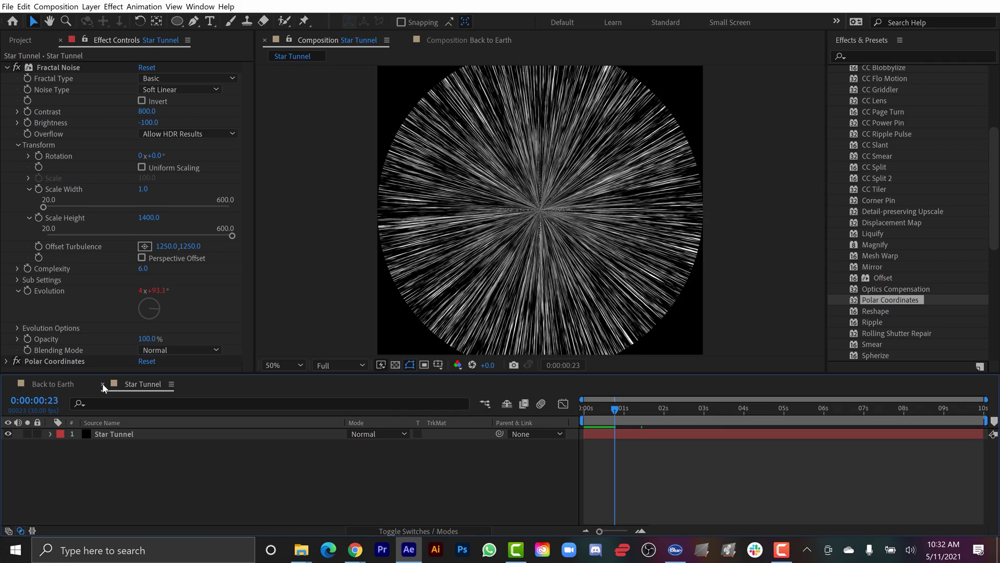
Add the Star Tunnel composition to Back to Earth as the layer above Star Field
click(52, 384)
click(17, 40)
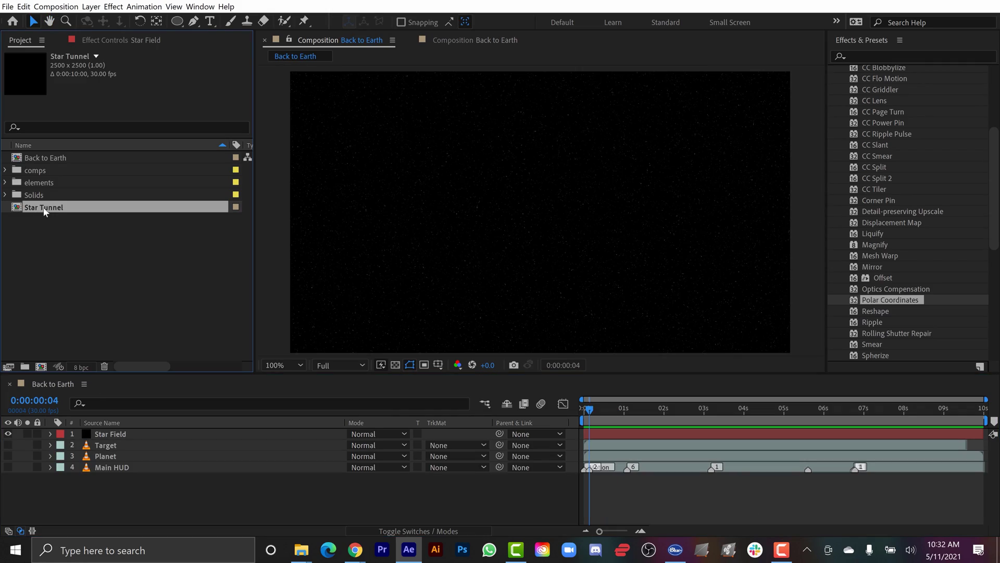
drag(44, 210, 93, 430)
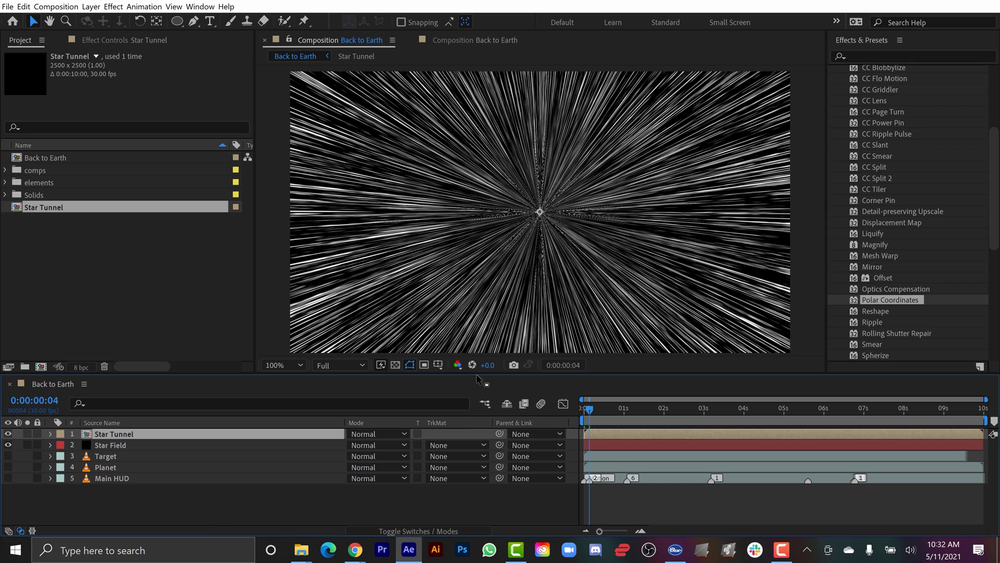
key(comma)
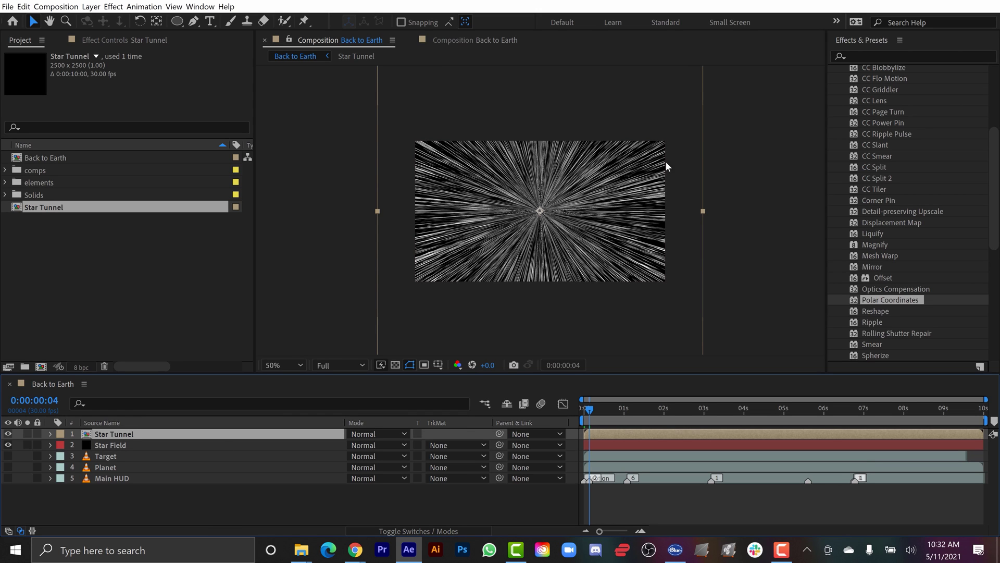
key(period)
Cut out the centre of the Star Tunnel layer with an elliptical mask set to Subtract and feather its edge
drag(177, 22, 226, 54)
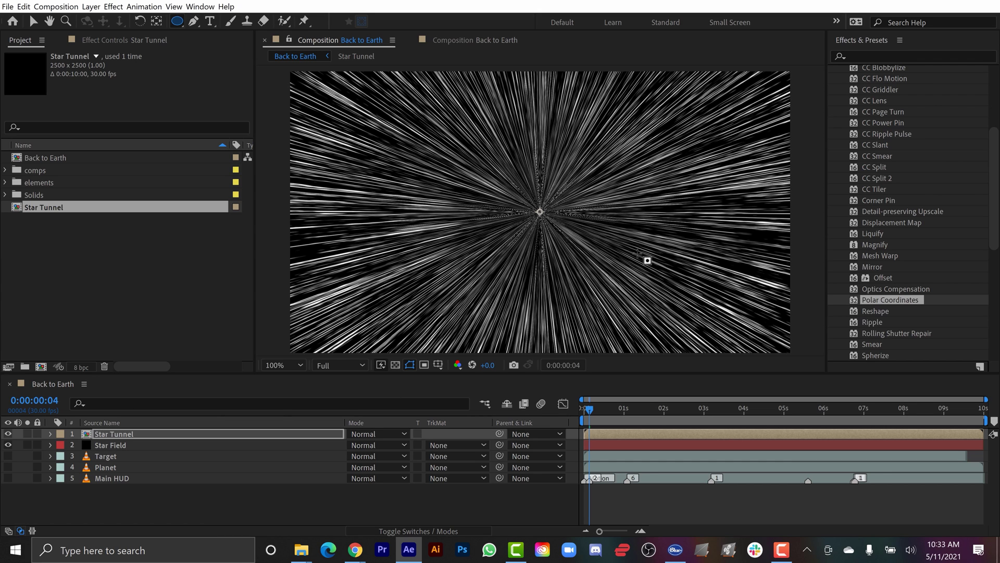
mouse_move(474, 169)
mouse_down()
mouse_move(513, 205)
mouse_move(601, 250)
mouse_up()
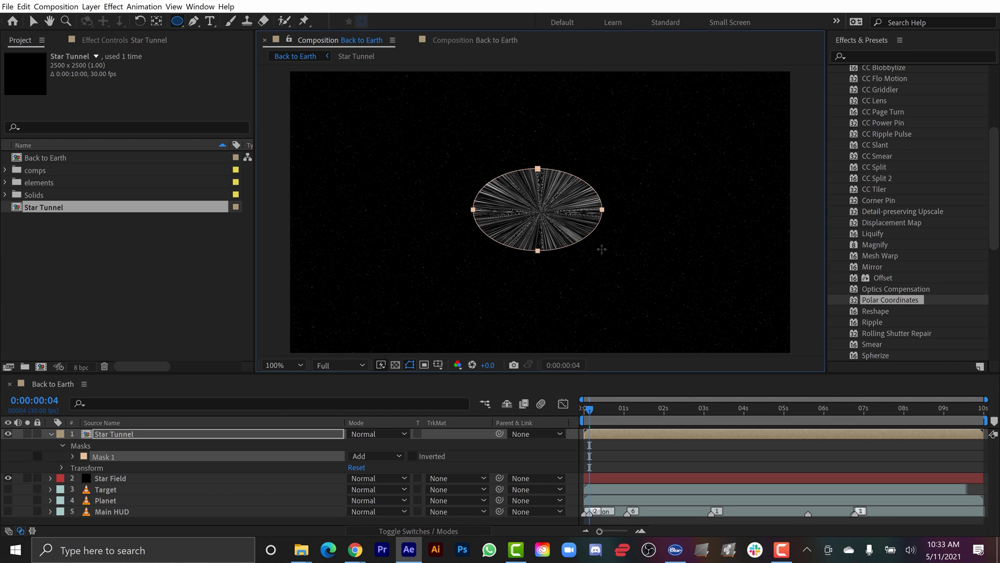
click(391, 457)
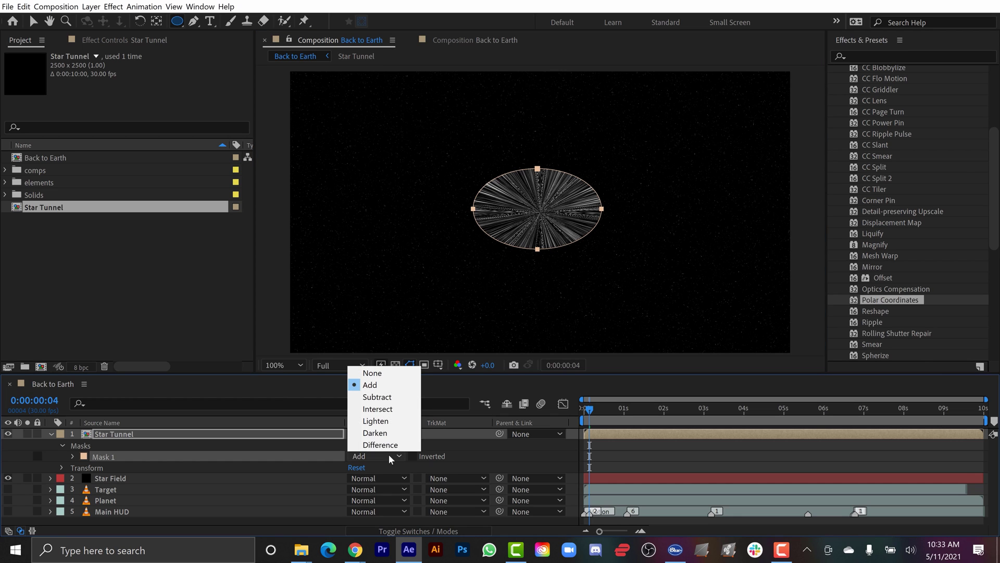
click(380, 397)
key(f)
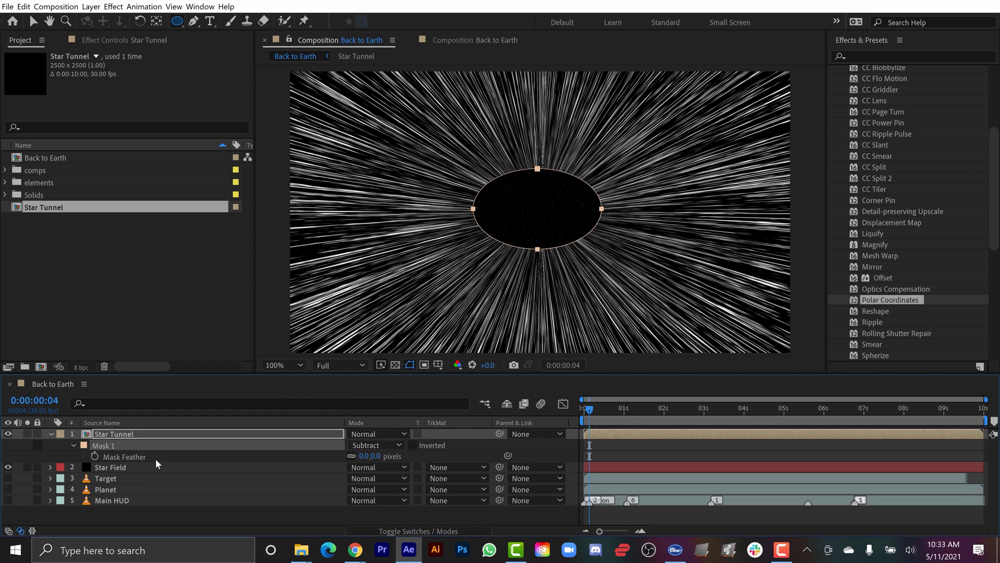
drag(371, 456, 485, 452)
key(v)
Set the Star Tunnel layer's blending mode to Screen and check the stars showing through it
click(367, 432)
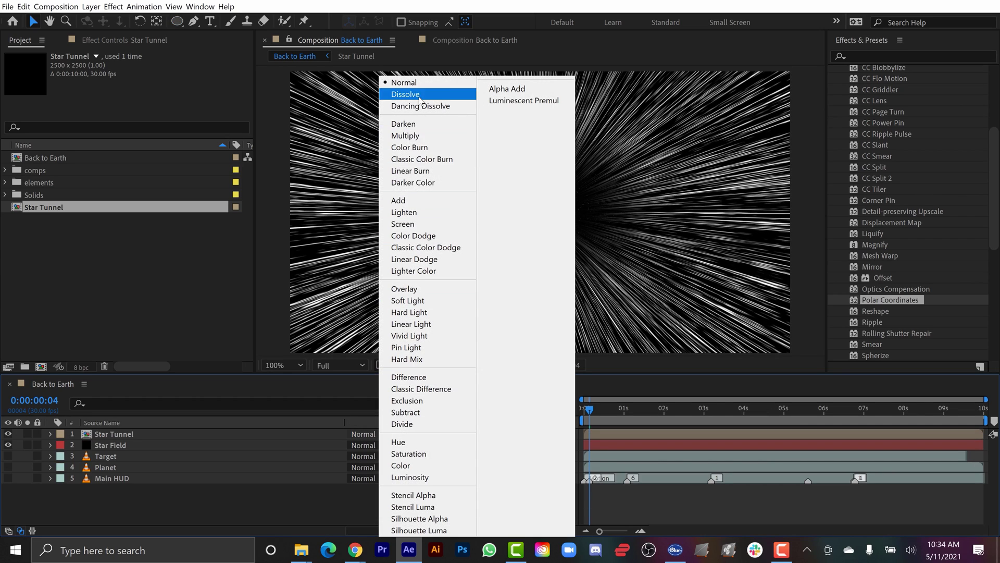
click(404, 224)
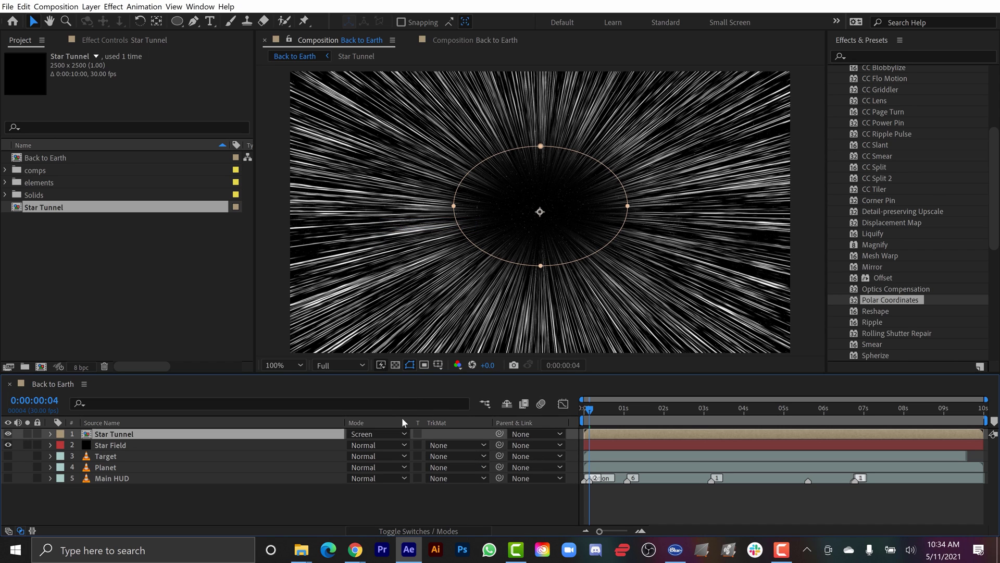
scroll(361, 205, up, 1)
drag(301, 151, 458, 217)
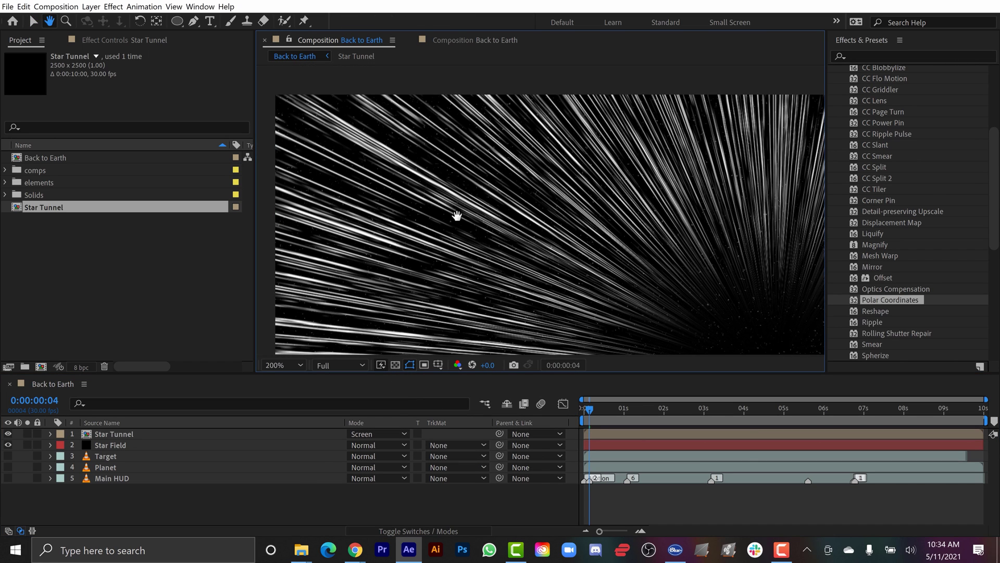
scroll(584, 342, down, 1)
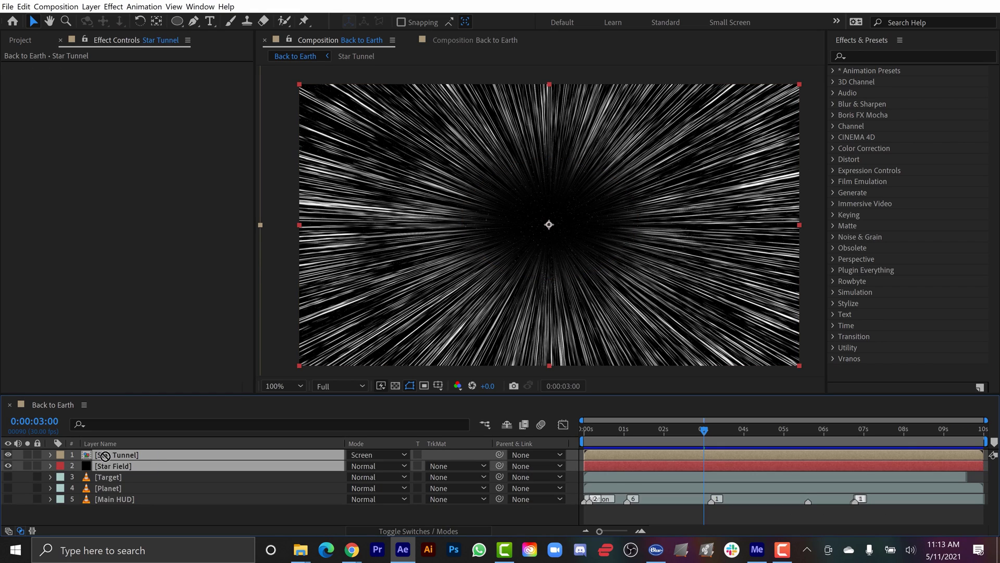
Move Star Tunnel and Star Field to the bottom of the layer stack and show only the Target, Planet and Main HUD layers
drag(105, 456, 104, 505)
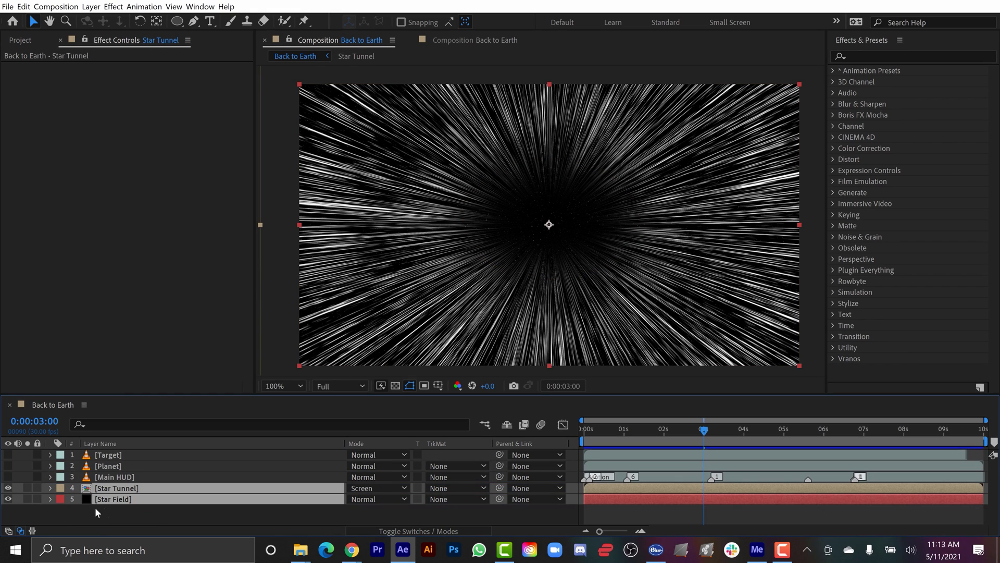
click(8, 498)
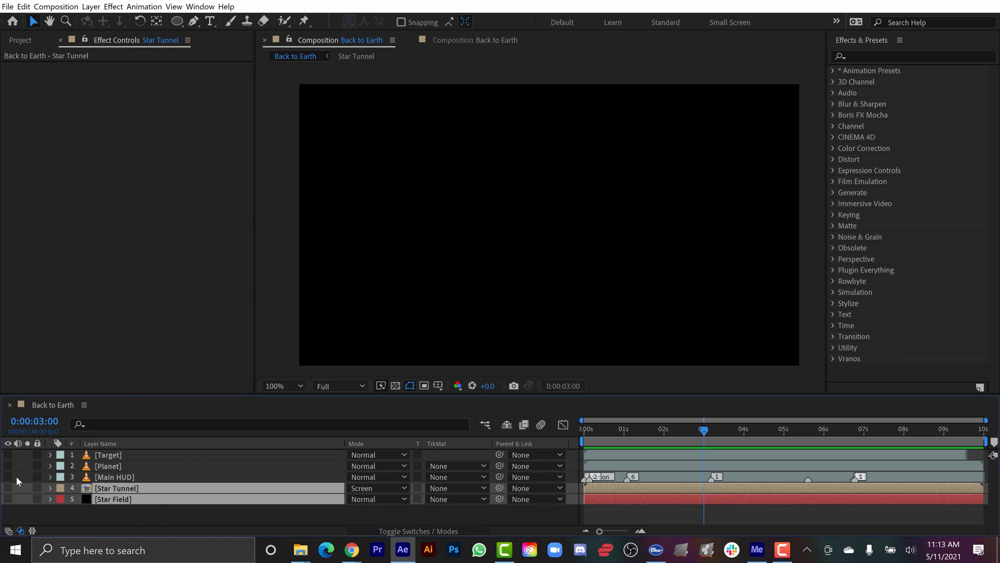
drag(7, 477, 7, 454)
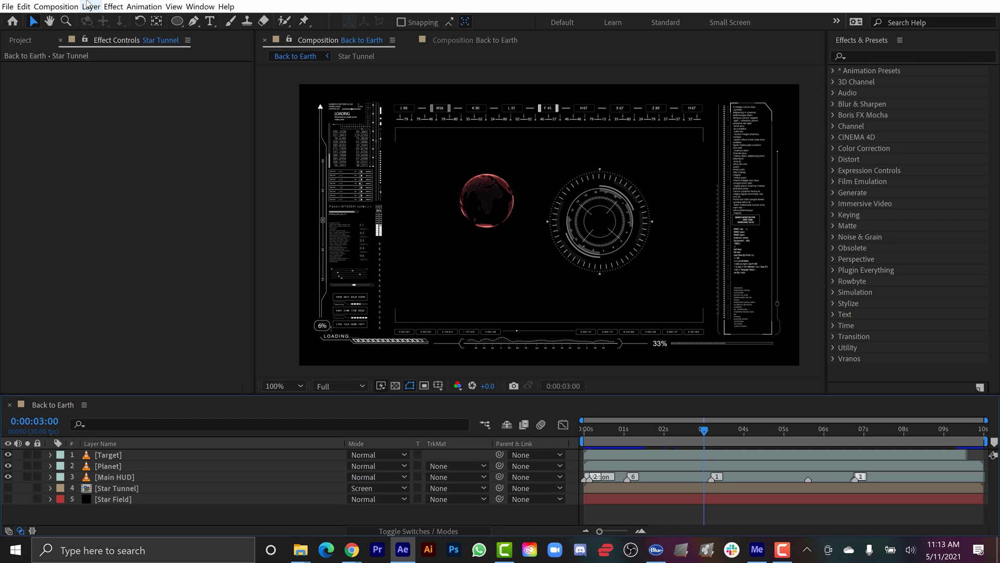
Create a 1920 x 1080 black solid named Glitch Displacement Map 1 in the Back to Earth composition
click(92, 6)
mouse_move(97, 20)
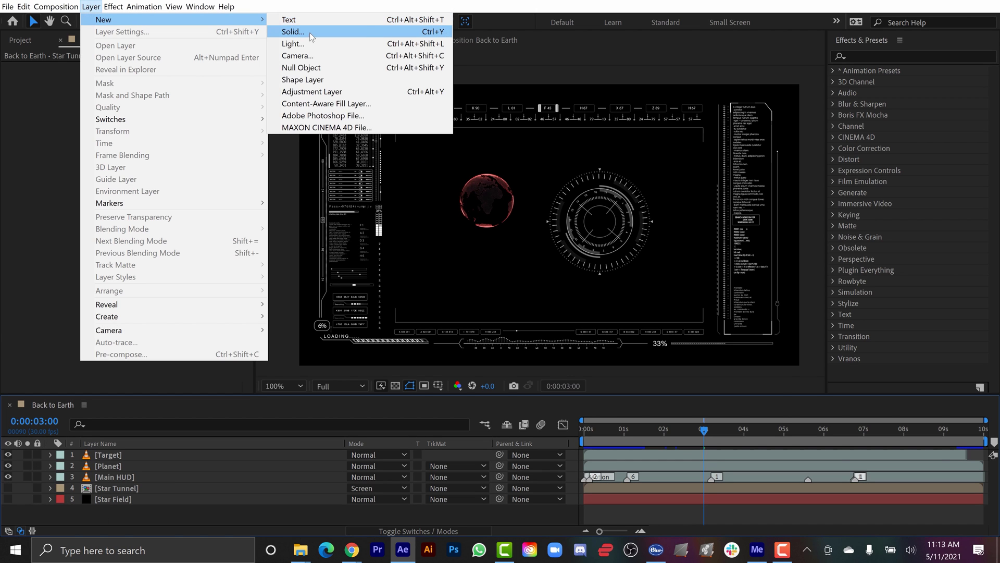
click(314, 35)
text(Glitch Displacement Map 1)
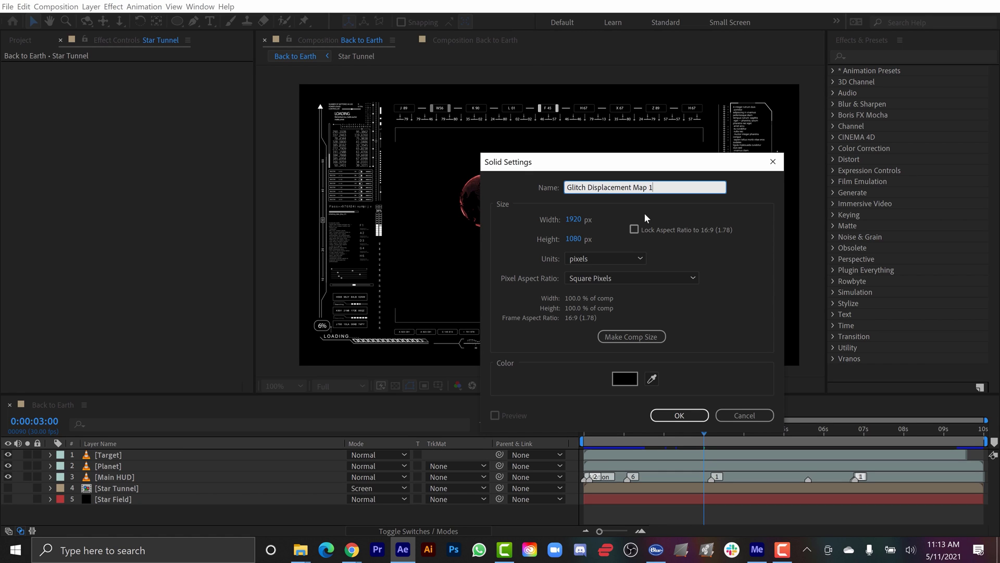
key(Return)
Apply Fractal Noise to the Glitch Displacement Map 1 solid and set its noise type to Block
click(881, 55)
text(frac)
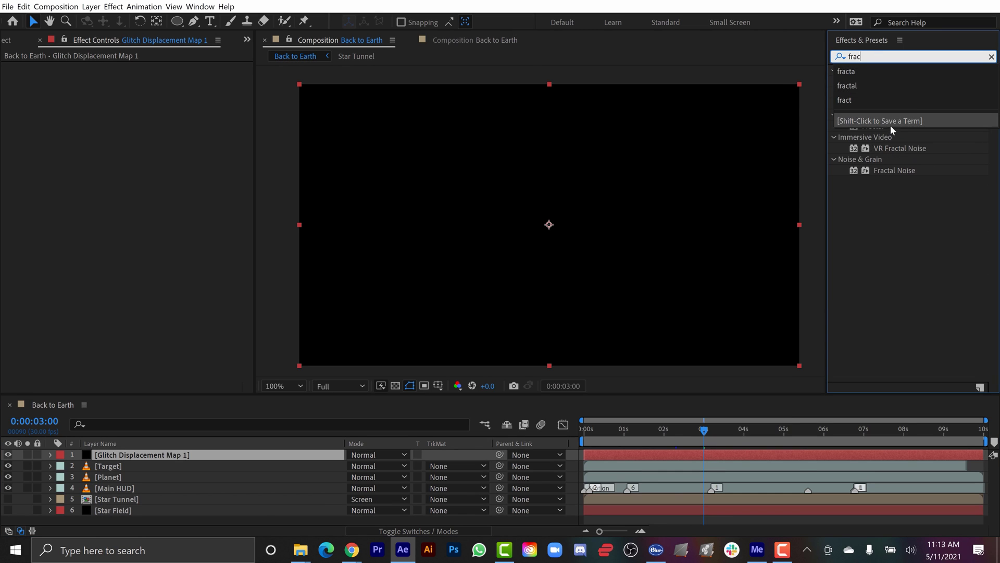
text(t)
double_click(888, 170)
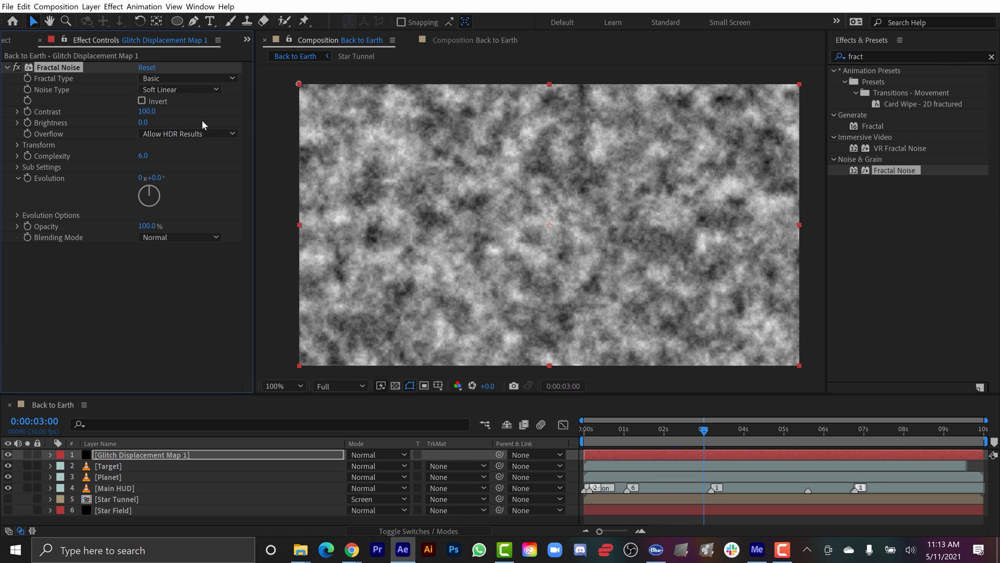
click(188, 90)
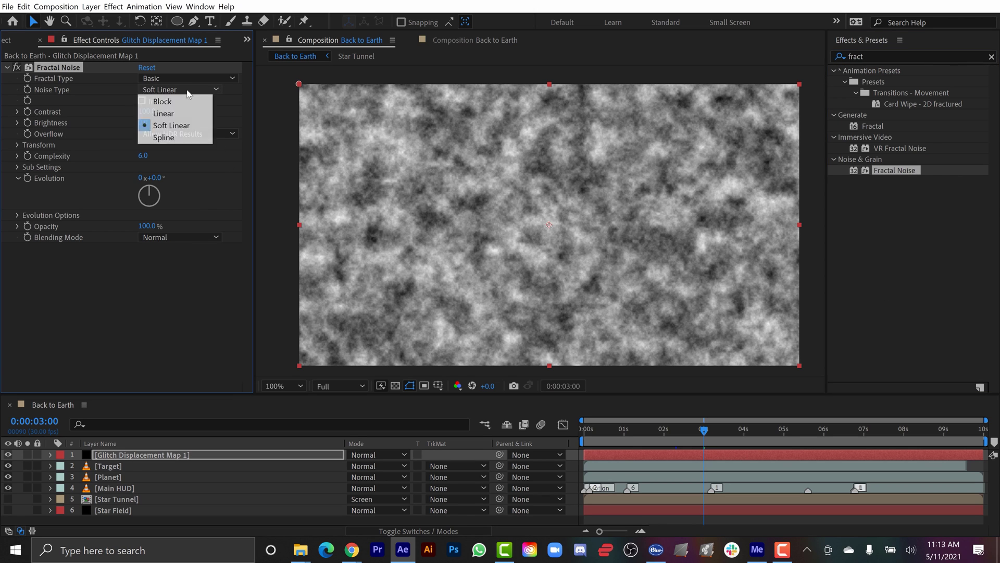
click(166, 102)
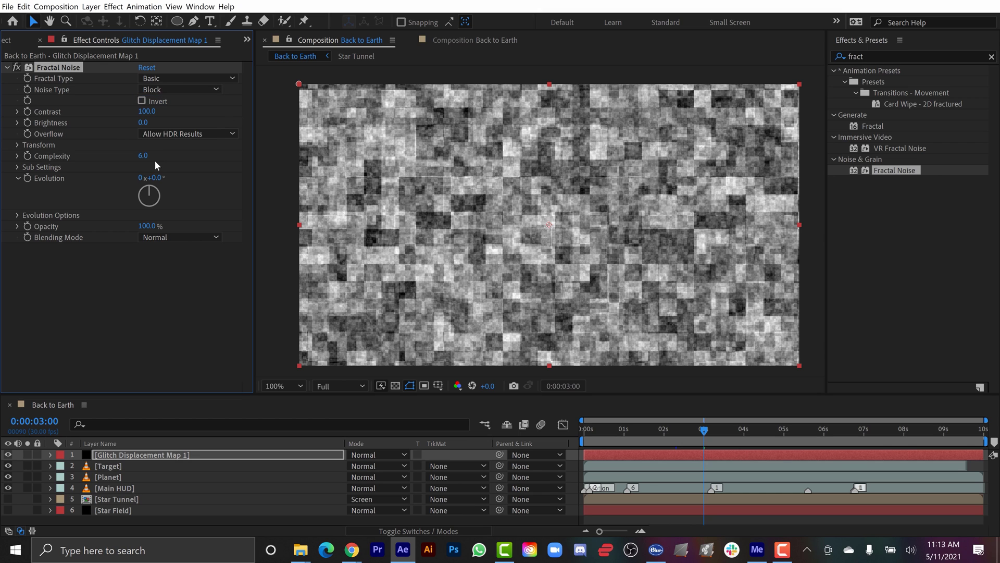
Set the Fractal Noise contrast to 500 and brightness to -50
click(148, 111)
text(500)
key(Tab)
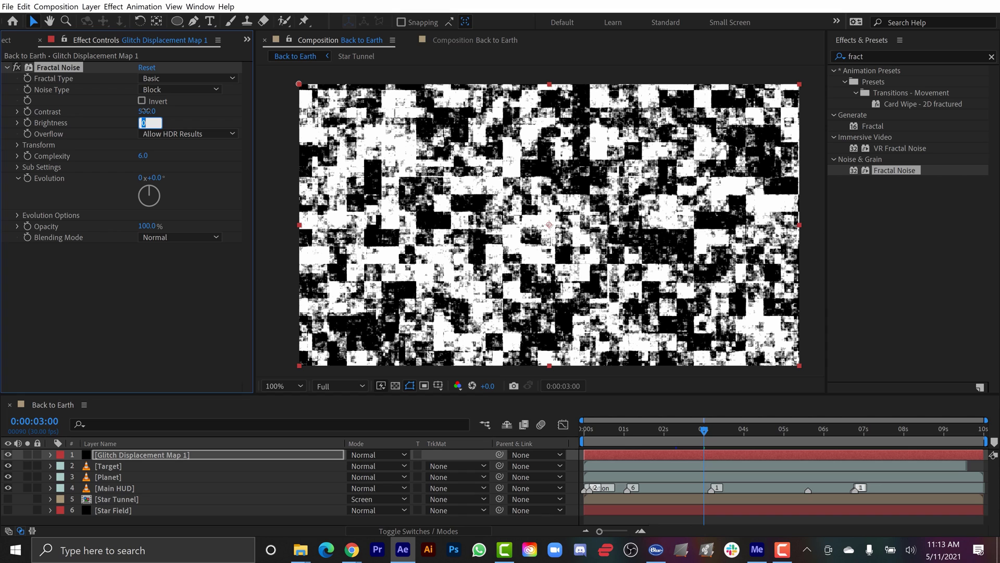
text(-50)
key(Return)
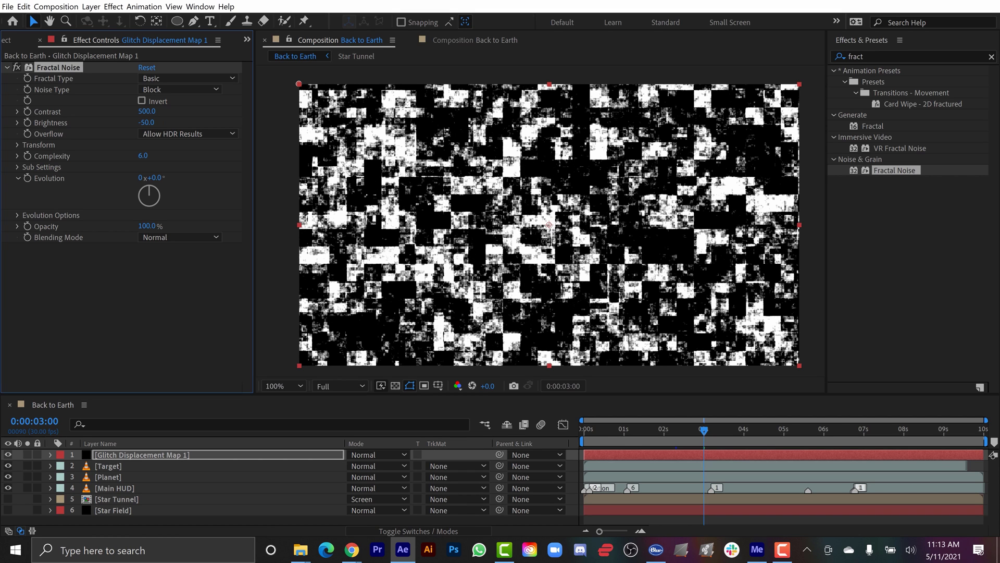
Turn off uniform scaling for the Fractal Noise and set its scale width to 600 and scale height to 25
click(17, 145)
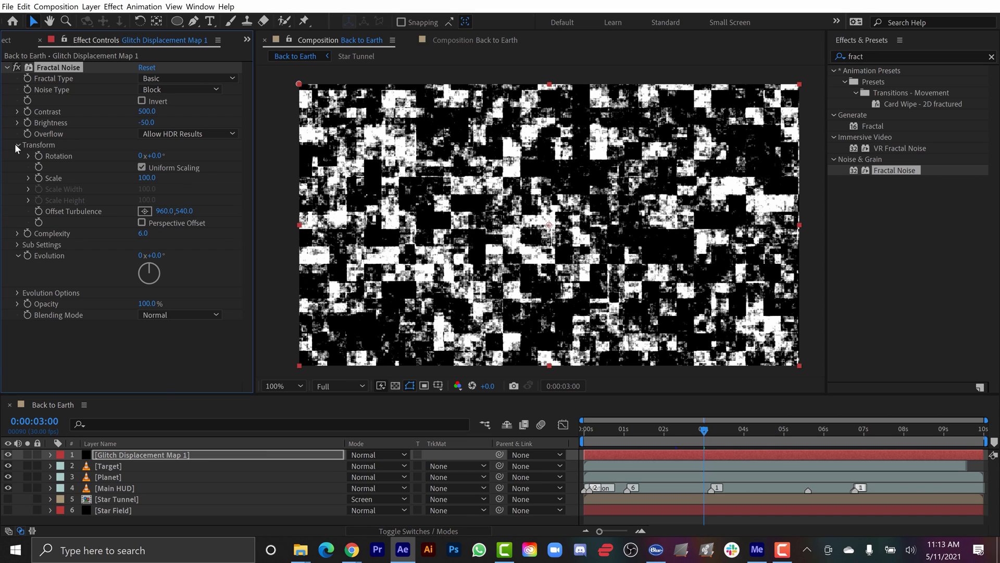
click(141, 167)
drag(140, 193, 149, 192)
click(149, 189)
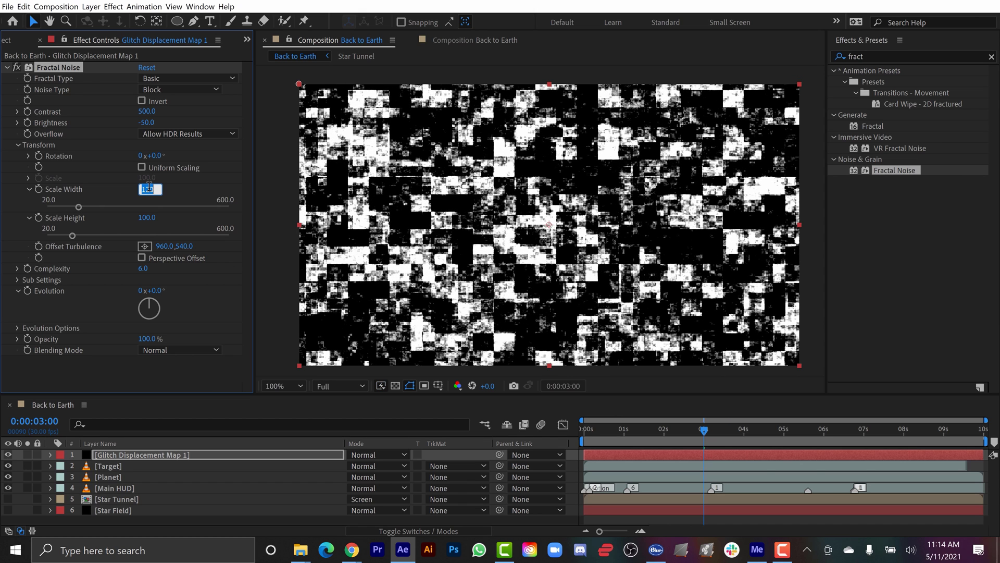
text(5)
text(00)
key(Return)
click(147, 218)
text(25)
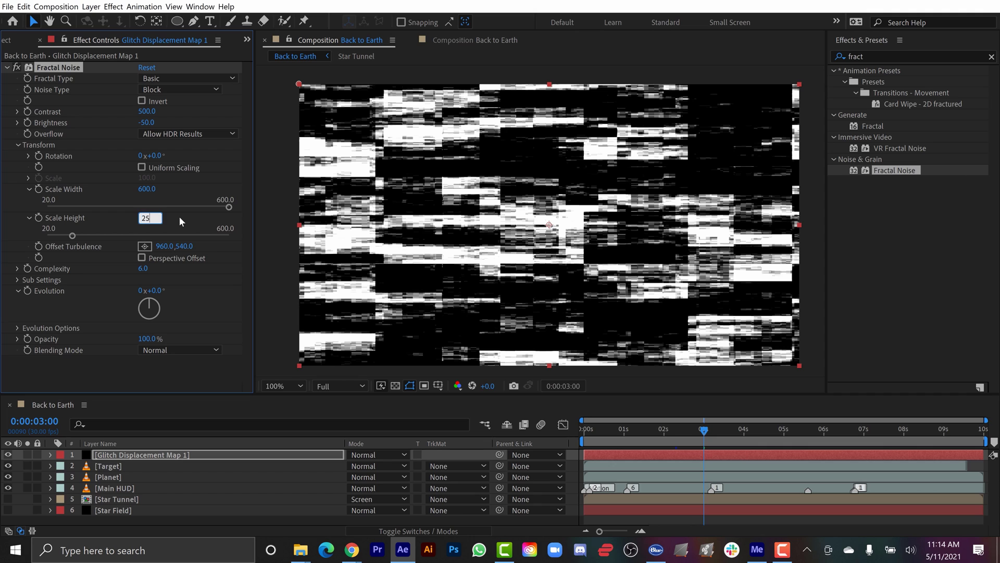
key(Return)
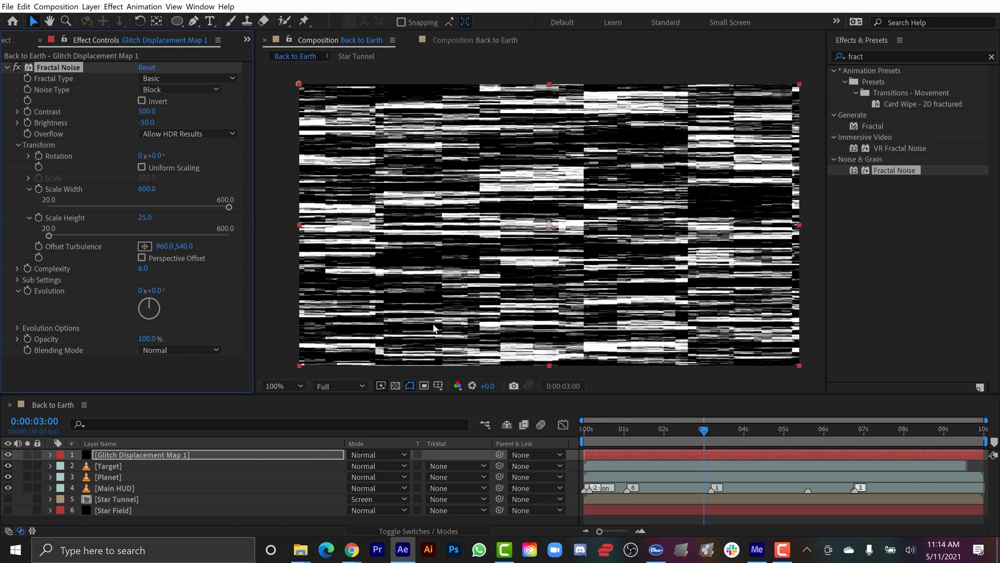
Apply the Displacement Map effect to the Main HUD layer and leave only Main HUD visible
click(114, 487)
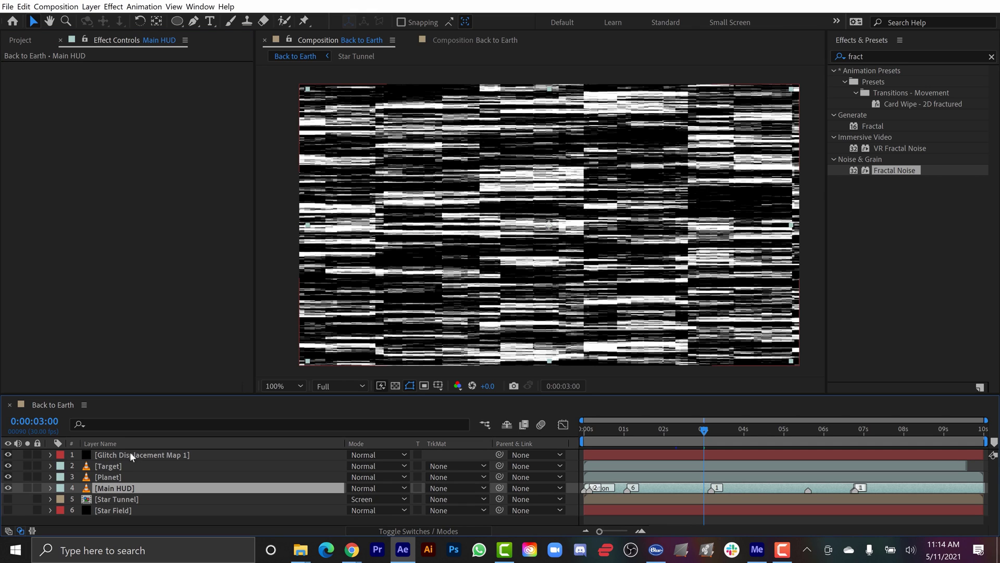
click(8, 455)
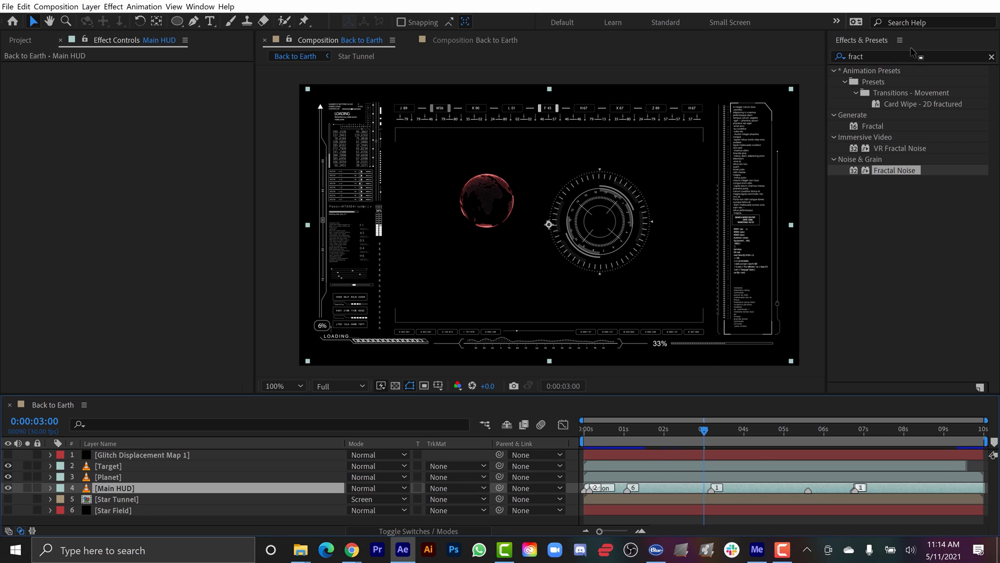
click(880, 56)
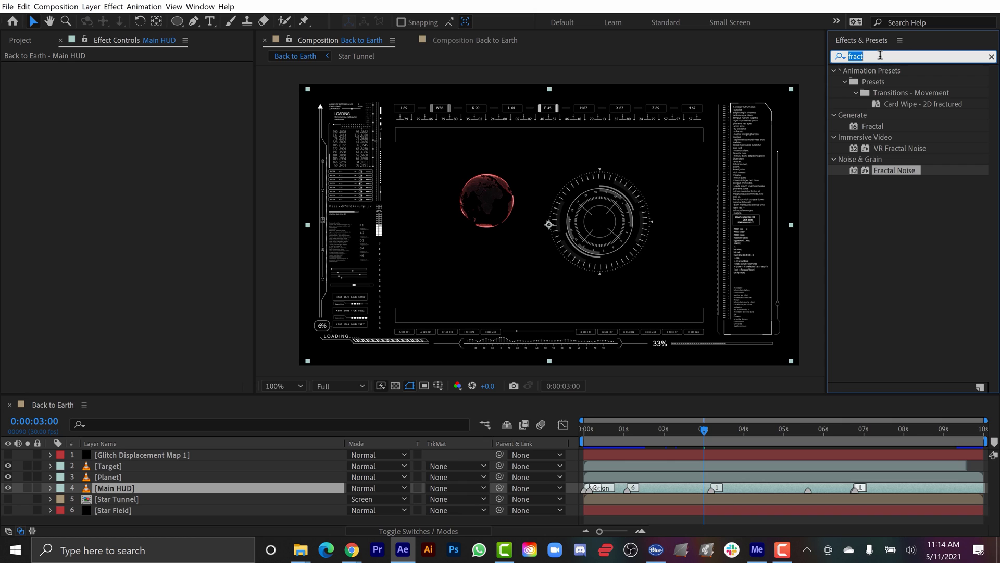
text(displaceme)
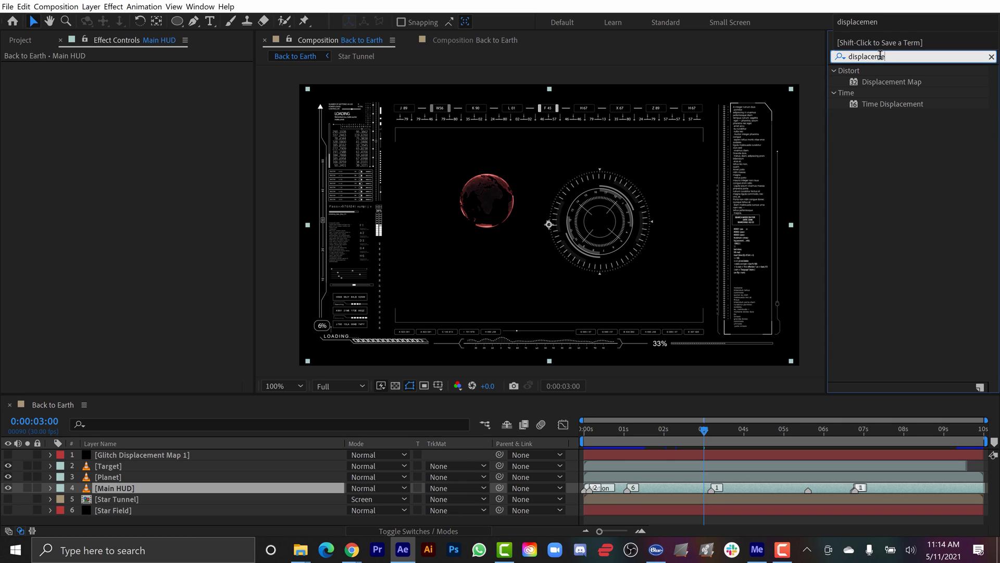
text(nt)
click(875, 141)
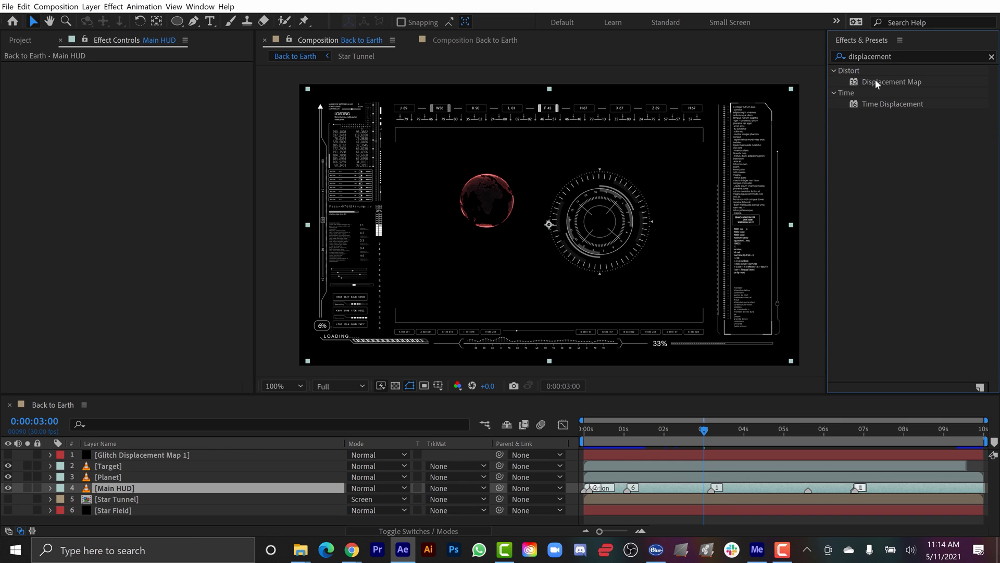
drag(877, 84, 102, 490)
scroll(326, 107, up, 3)
key(space)
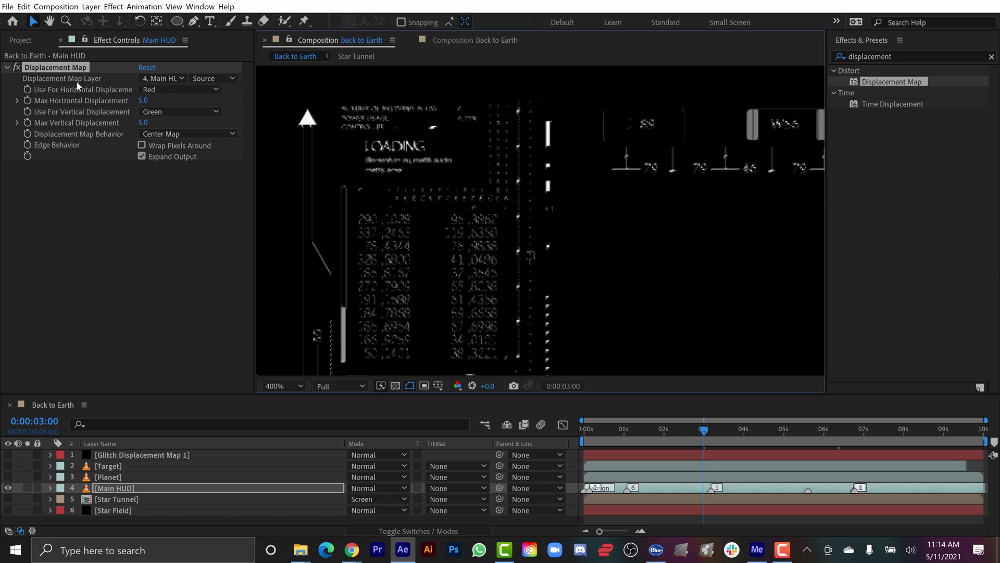
Drive Main HUD's Displacement Map with Glitch Displacement Map 1 using Effects & Masks, with the behavior set to Stretch Map to Fit
click(157, 78)
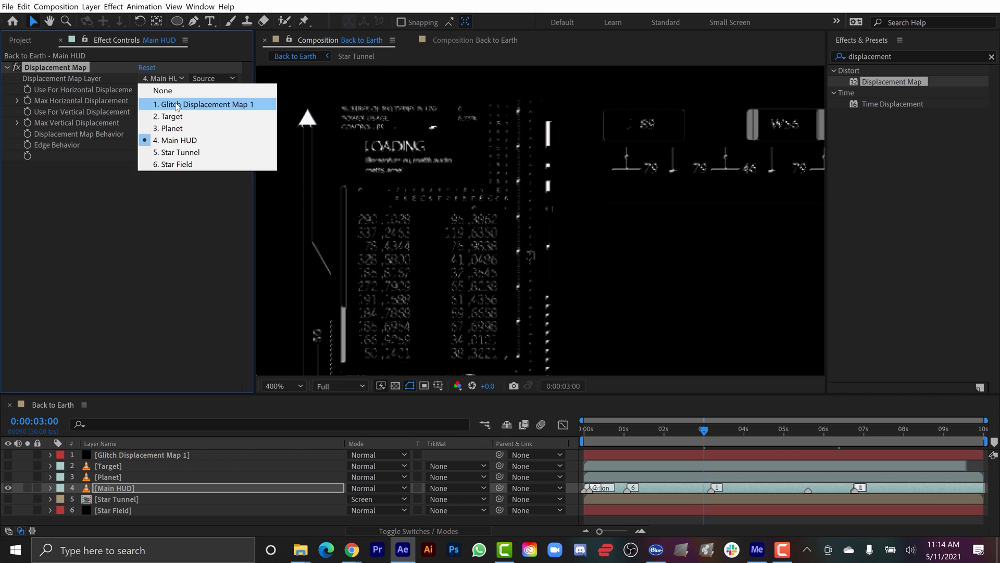
click(178, 104)
click(211, 78)
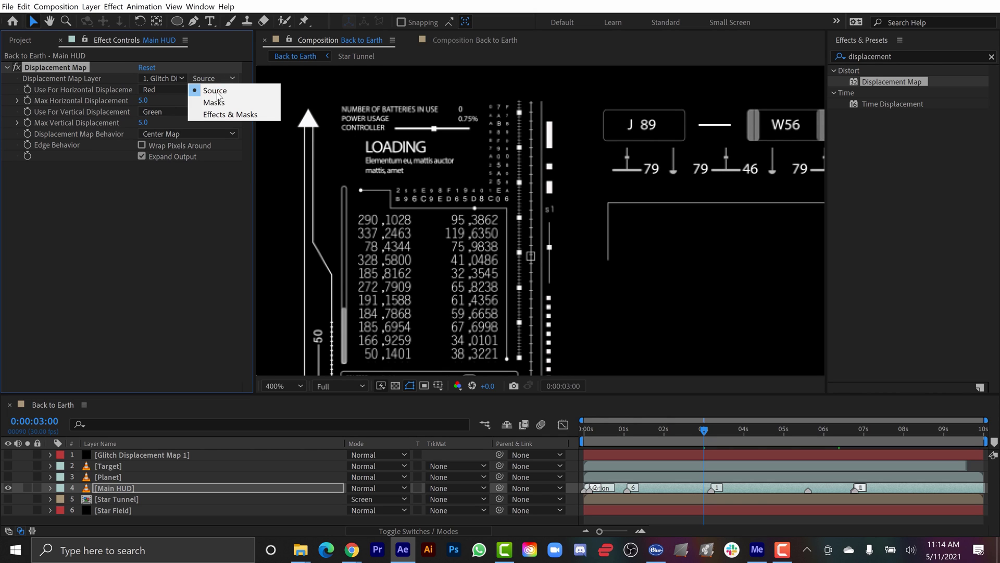
click(239, 114)
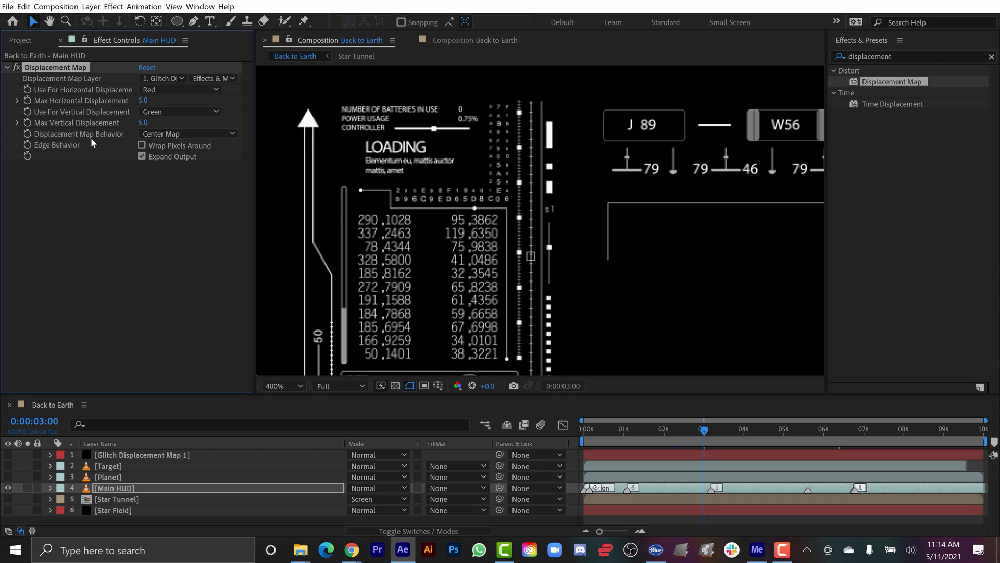
click(161, 134)
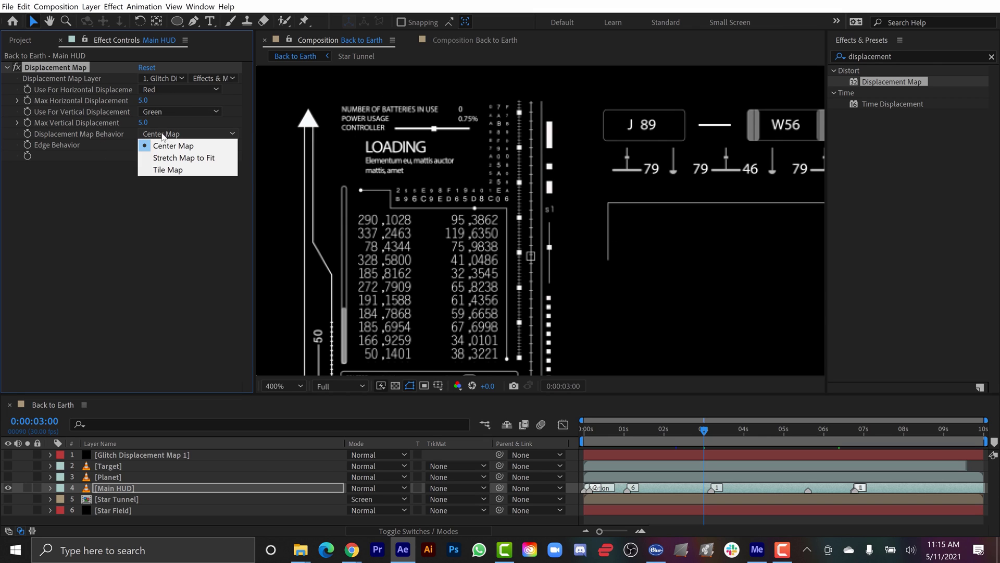
click(180, 157)
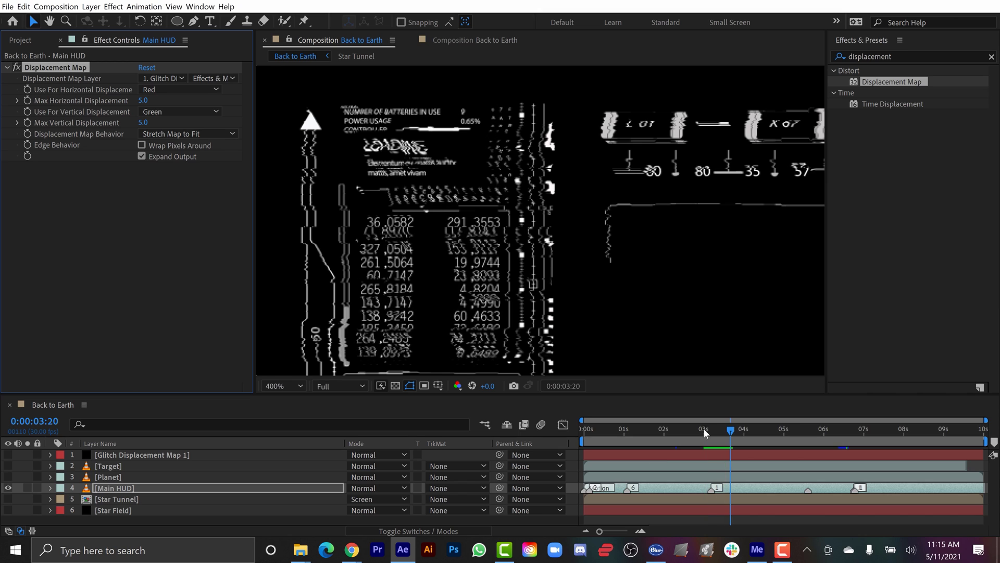
Try a max horizontal displacement of 53 and a max vertical displacement of 46 on Main HUD and preview the distortion
drag(705, 428, 627, 430)
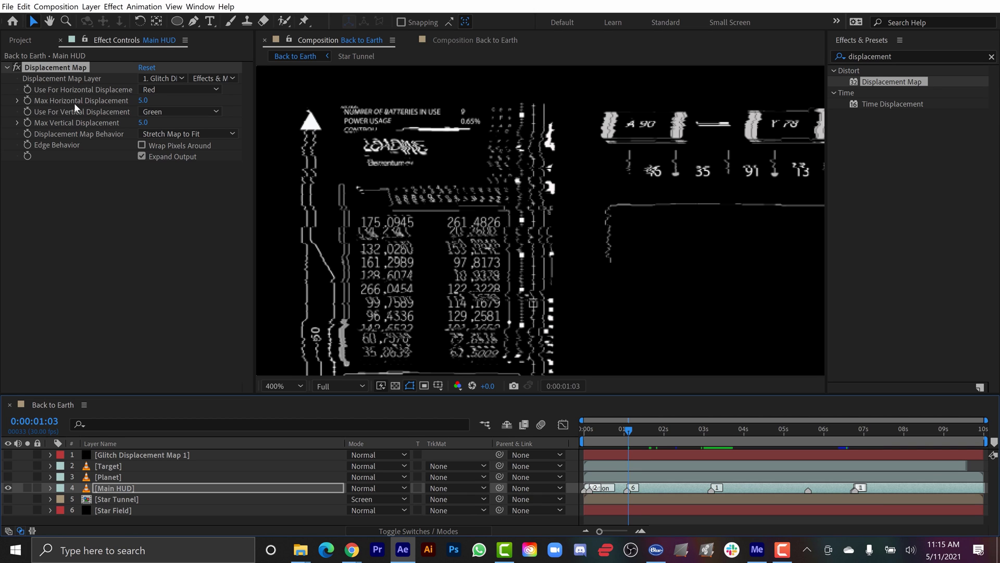
mouse_move(146, 103)
mouse_down()
mouse_move(185, 117)
mouse_move(137, 122)
mouse_move(127, 100)
mouse_up()
scroll(395, 281, down, 4)
key(space)
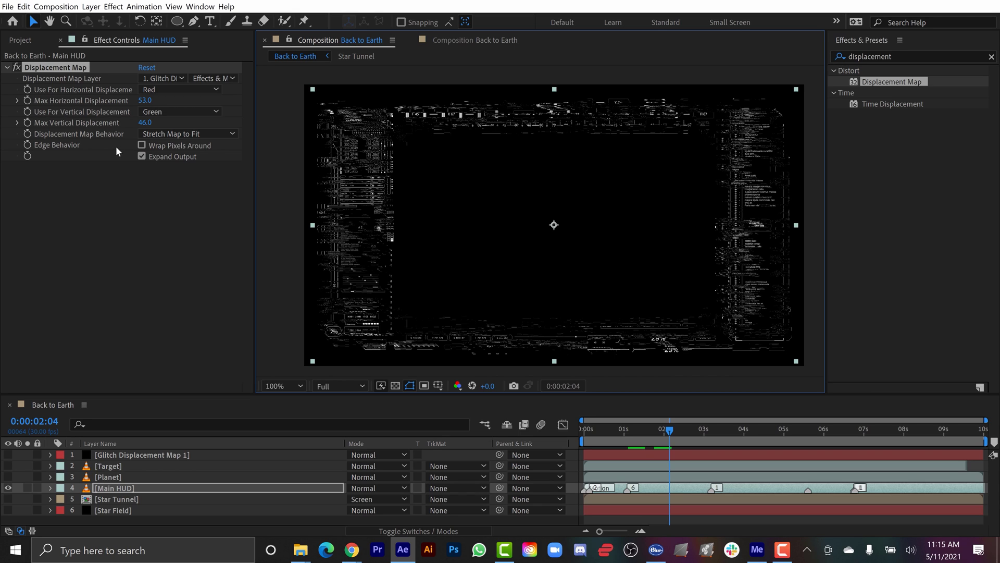
Add the expression random(8) to Main HUD's max horizontal and max vertical displacement, and preview the flickering glitch
alt+click(27, 101)
text(random())
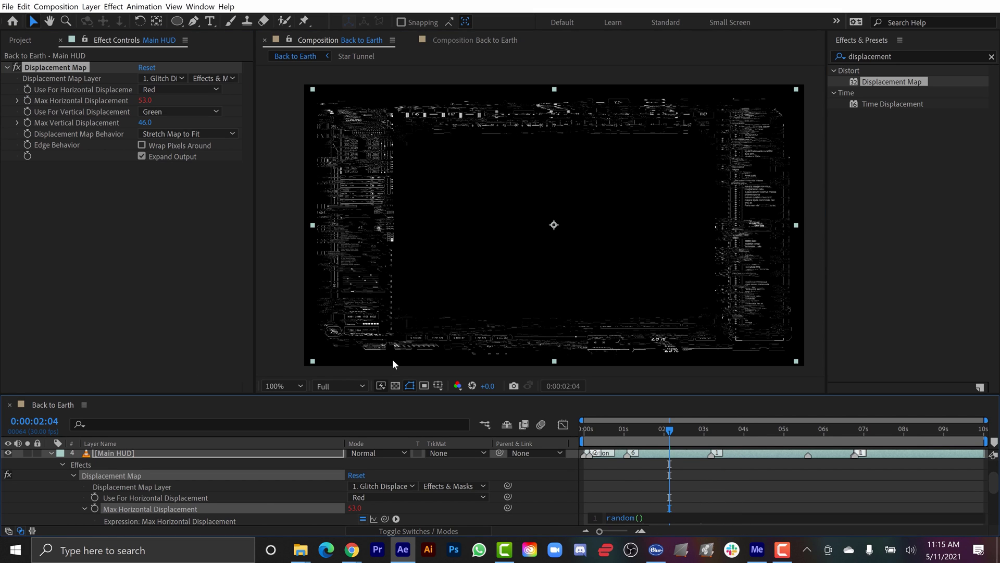
text(8)
key(ctrl+a)
key(ctrl+c)
alt+click(29, 121)
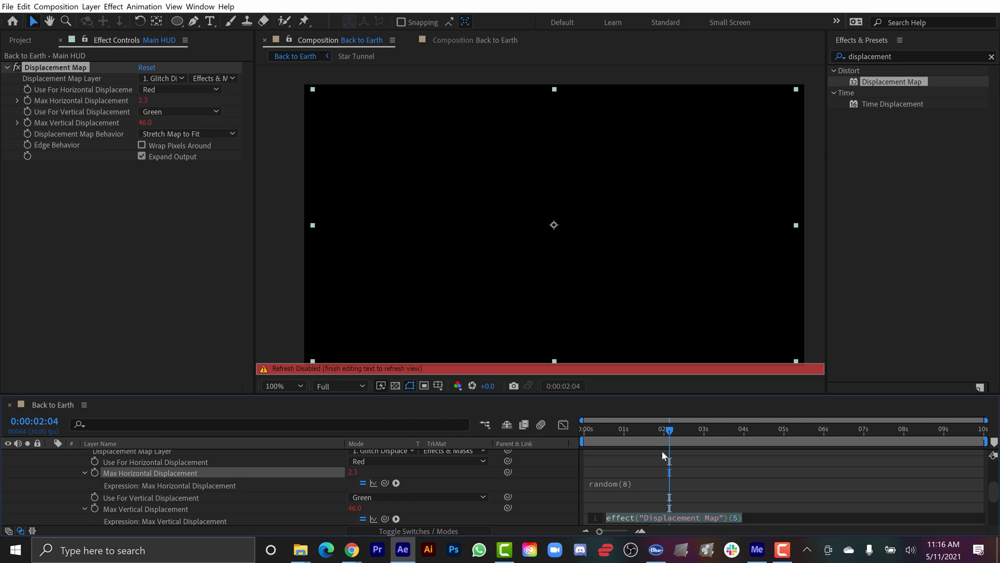
key(ctrl+v)
click(799, 464)
key(space)
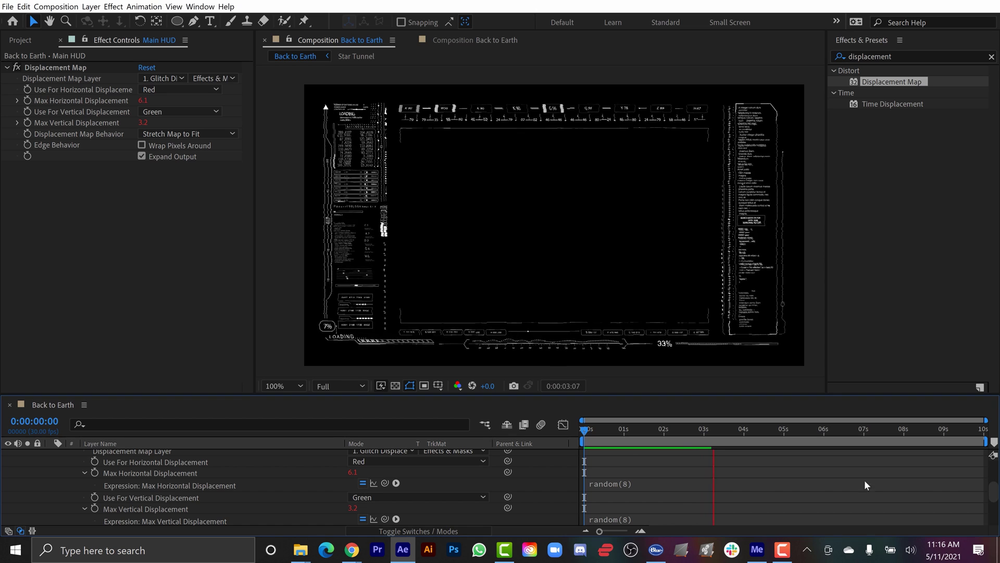
key(u)
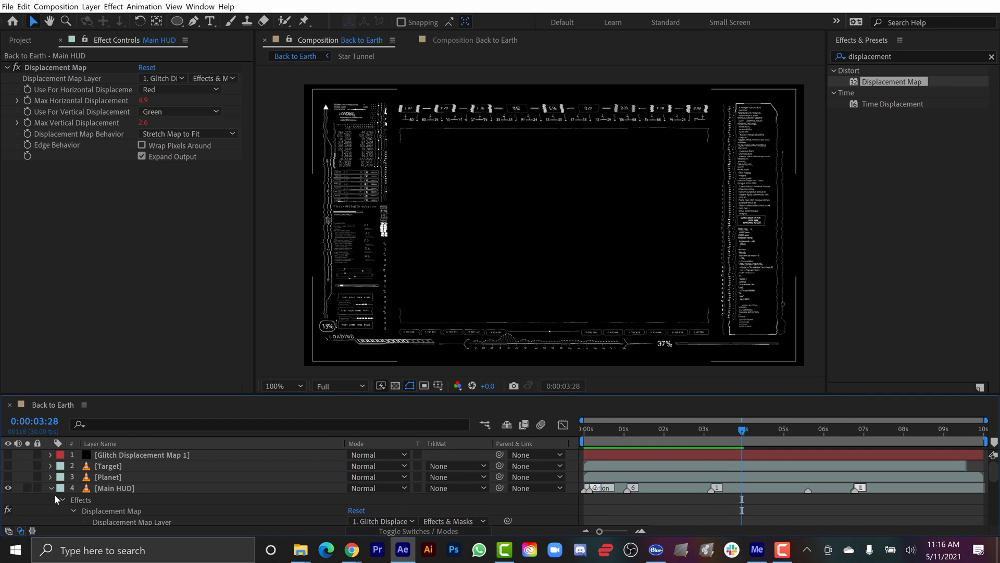
Duplicate the Glitch Displacement Map 1 layer and rename the copy Glitch Displacement Map 2
click(137, 455)
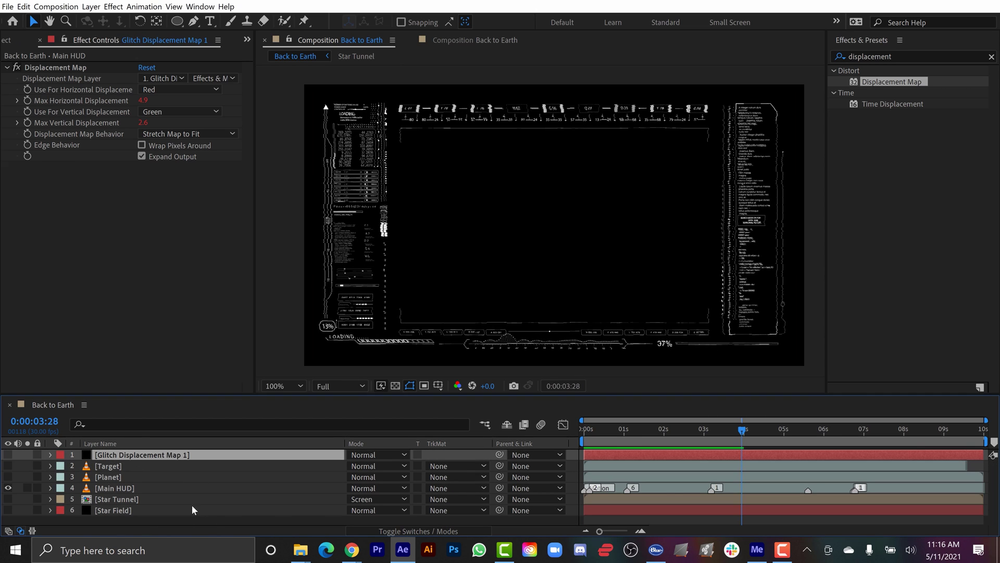
key(ctrl+d)
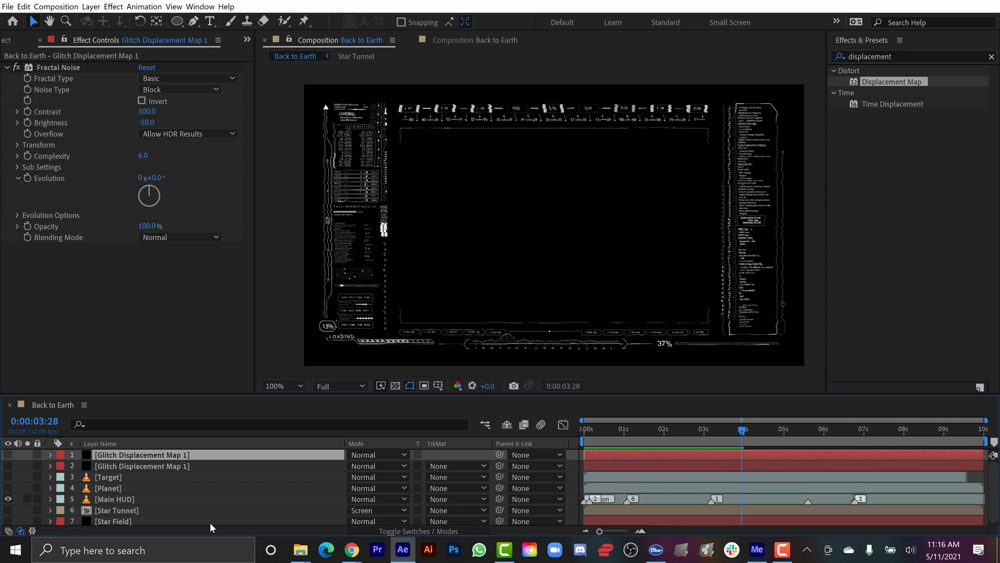
key(Return)
key(Right)
key(BackSpace)
text(2)
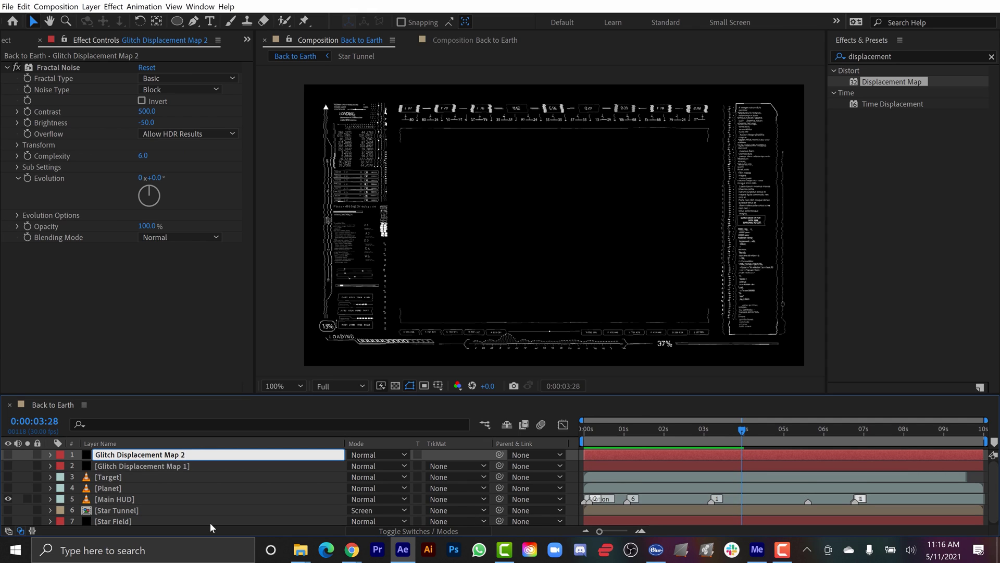
key(Return)
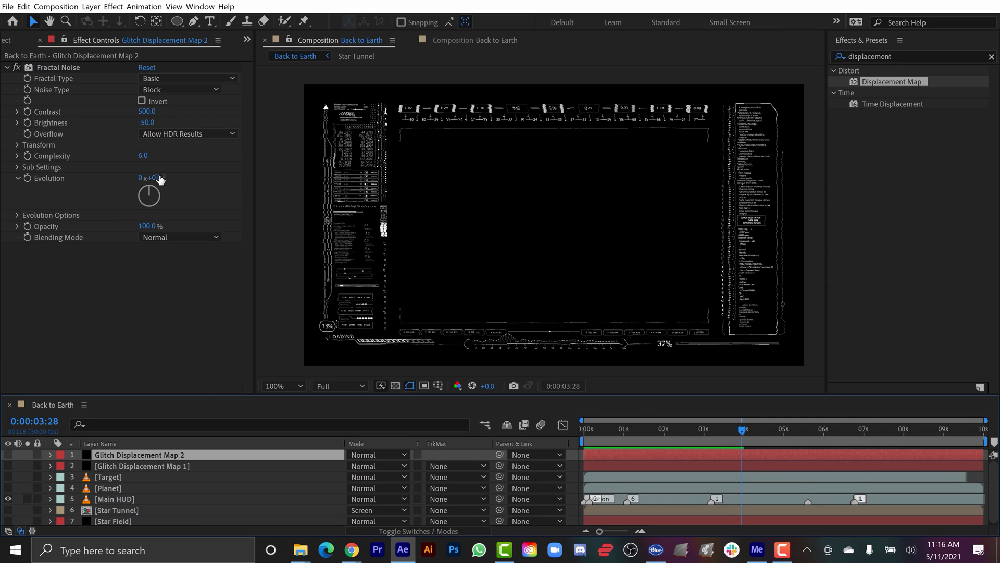
Copy Main HUD's Displacement Map to the Planet layer, show Planet, and set its map layer to Glitch Displacement Map 2
click(145, 500)
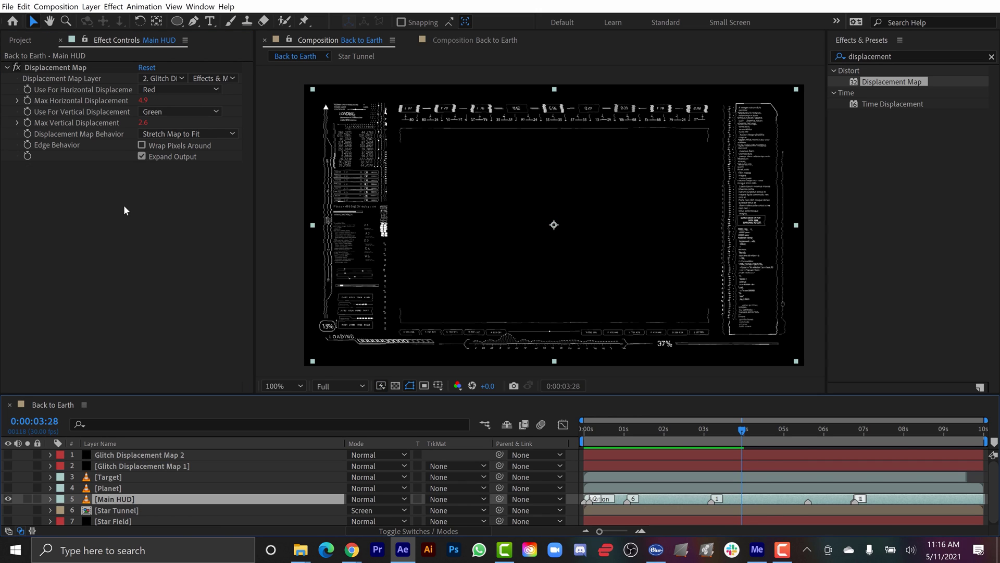
click(42, 74)
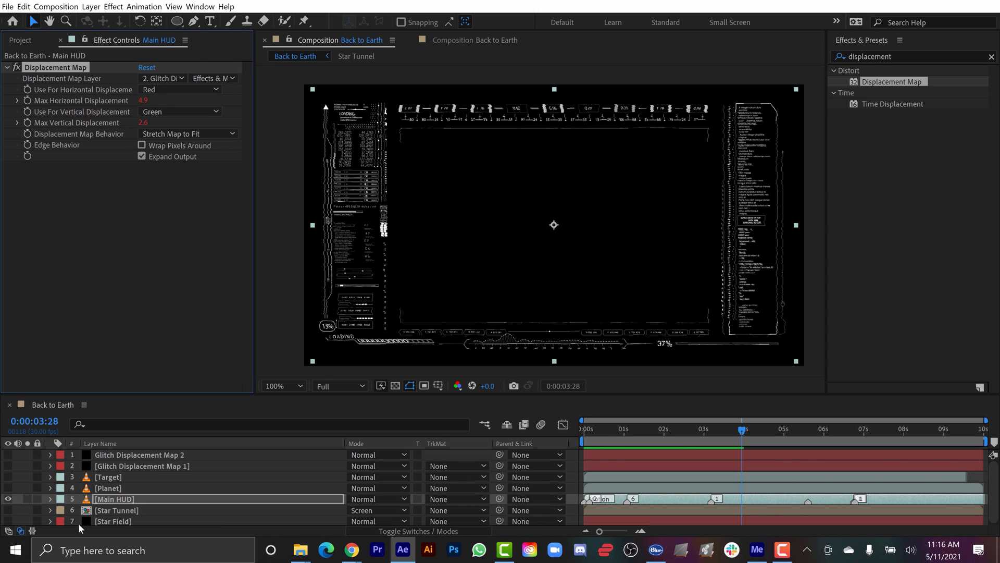
click(8, 488)
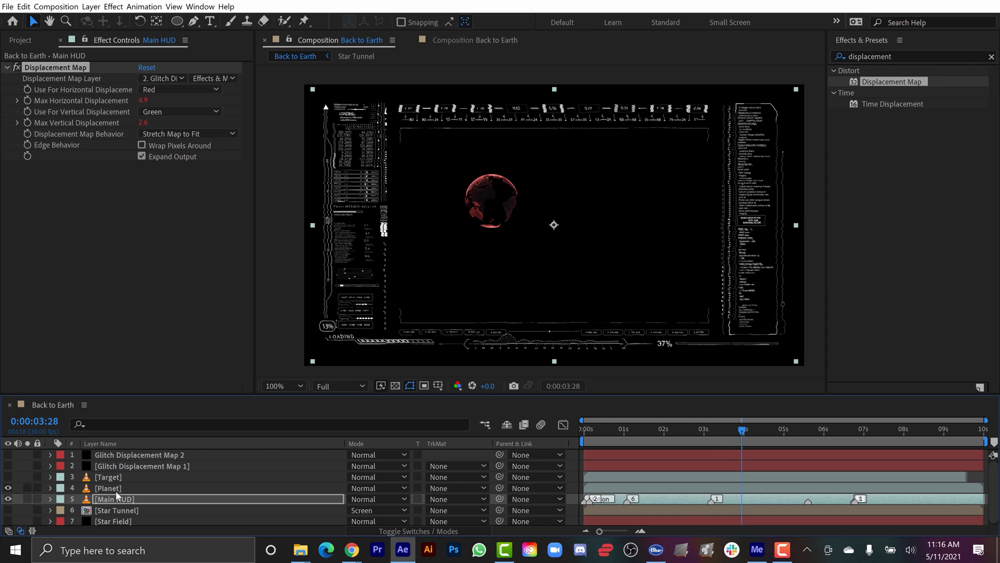
click(125, 490)
key(ctrl+v)
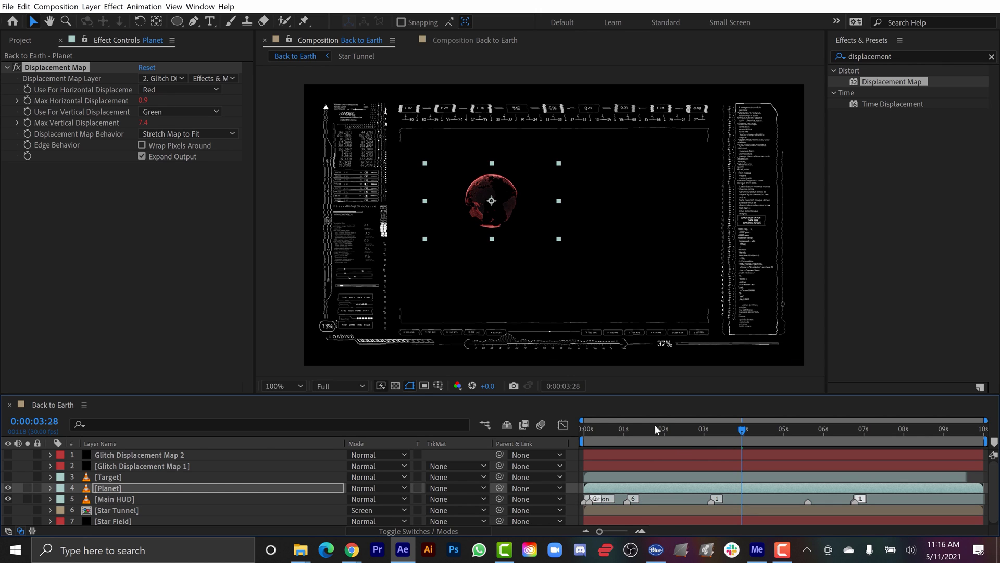
click(154, 78)
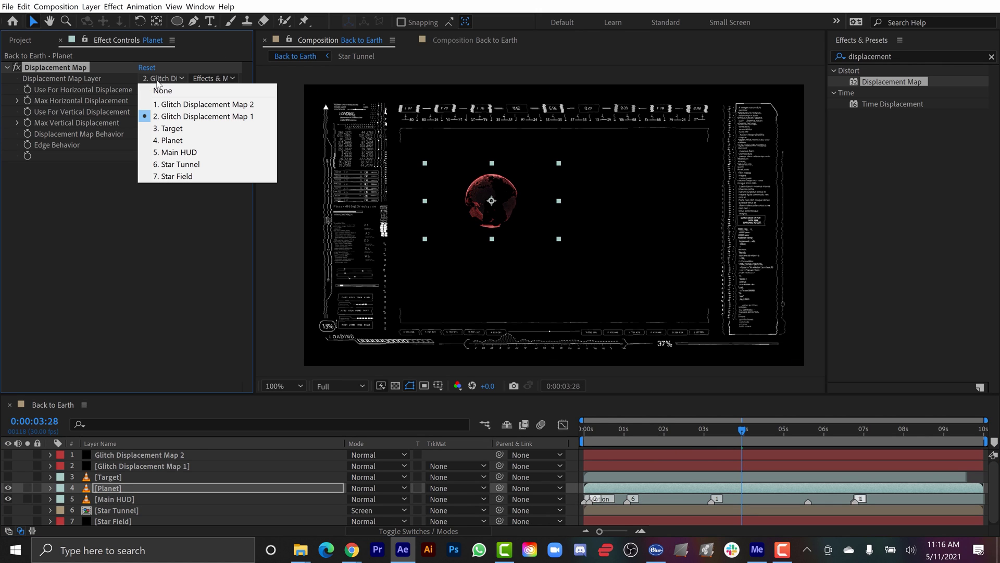
click(211, 106)
Set Planet's max horizontal displacement expression to random(50) and the vertical one to random(35), and preview the glitch on the planet
key(e)
key(e)
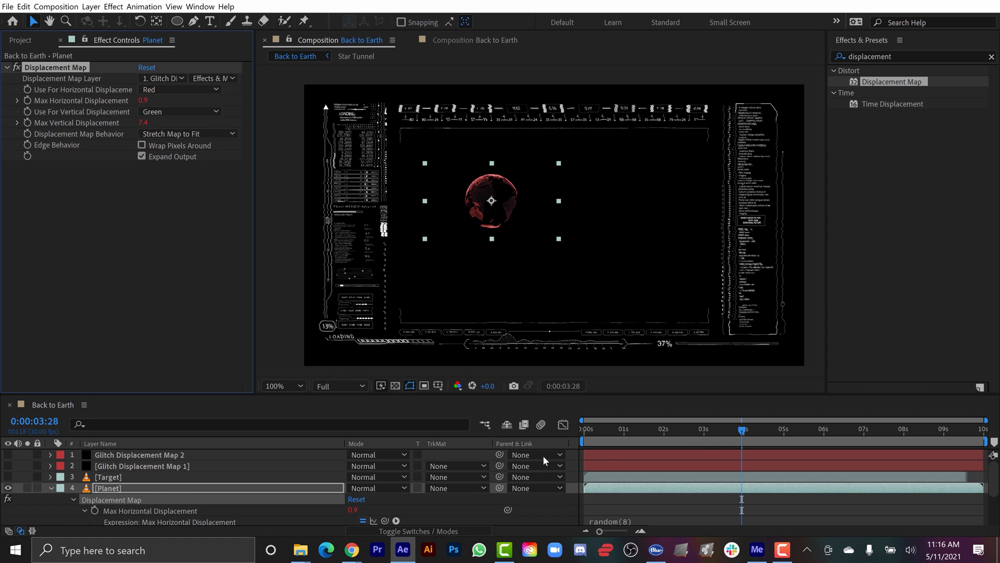
drag(675, 394, 674, 345)
click(613, 472)
click(646, 473)
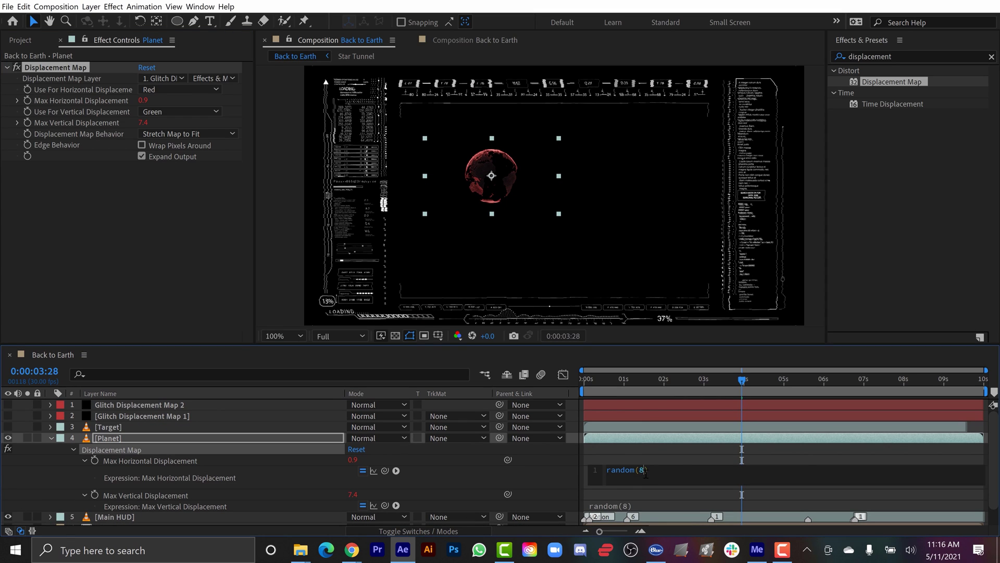
key(BackSpace)
text(50)
click(612, 506)
click(643, 504)
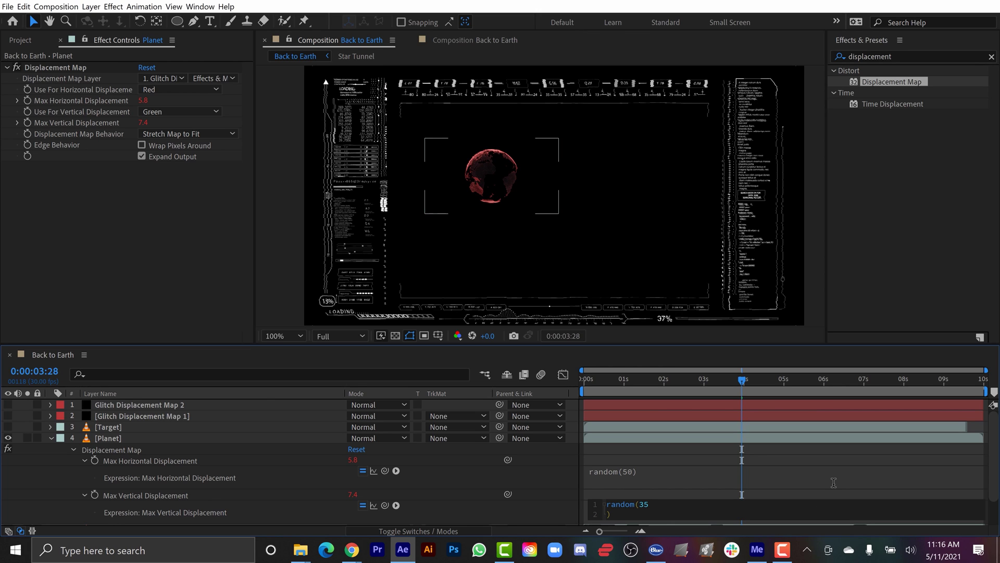
key(BackSpace)
click(608, 449)
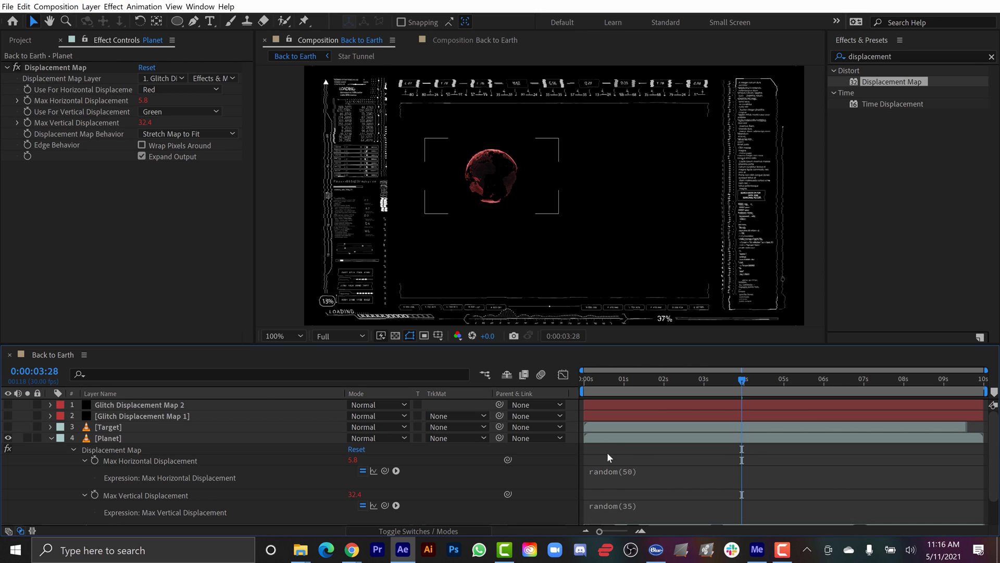
scroll(546, 215, up, 4)
key(space)
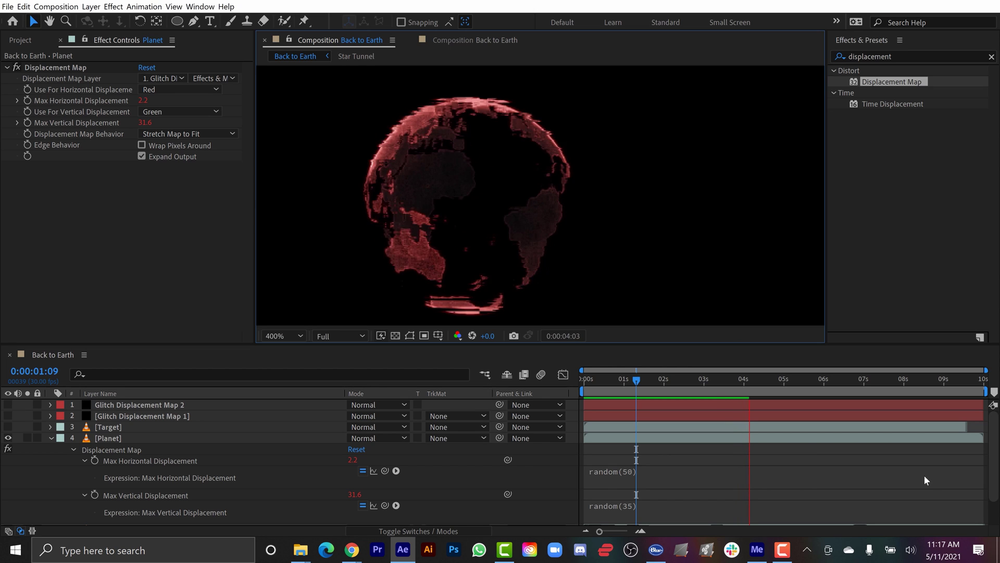
Show the Target layer with a copy of Planet's Displacement Map and open its max horizontal displacement expression
key(comma)
click(104, 427)
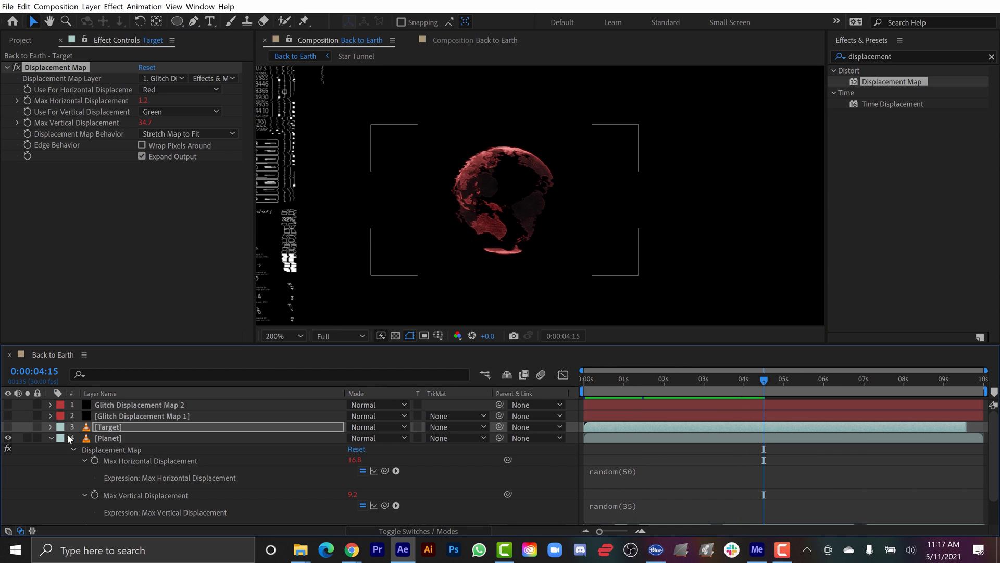
click(51, 438)
click(8, 426)
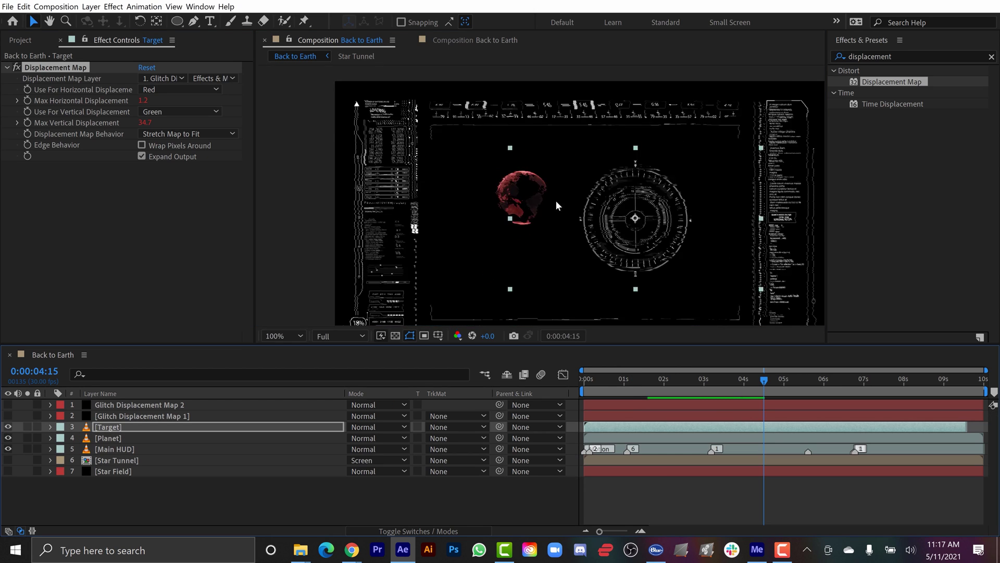
click(99, 427)
key(e)
key(e)
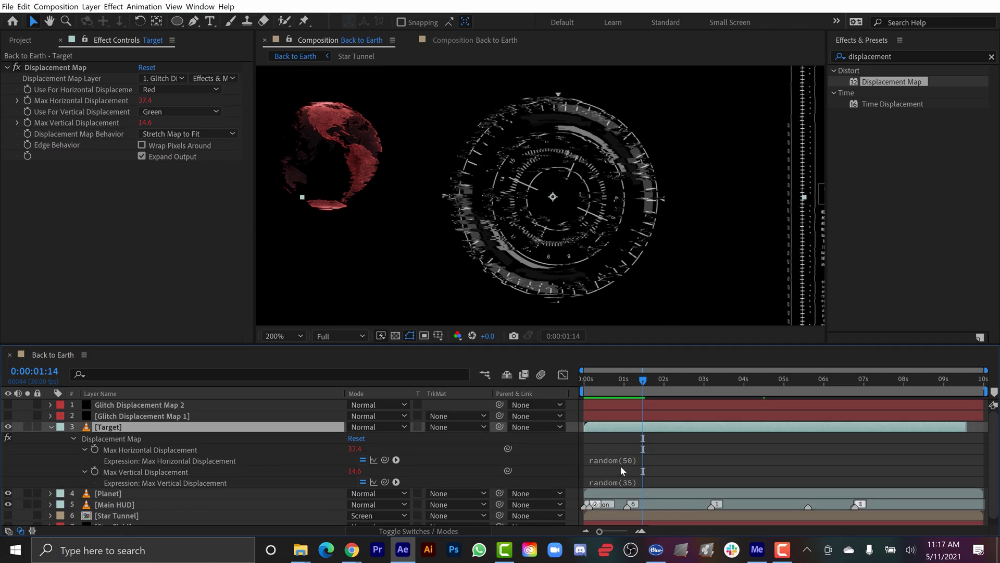
click(630, 461)
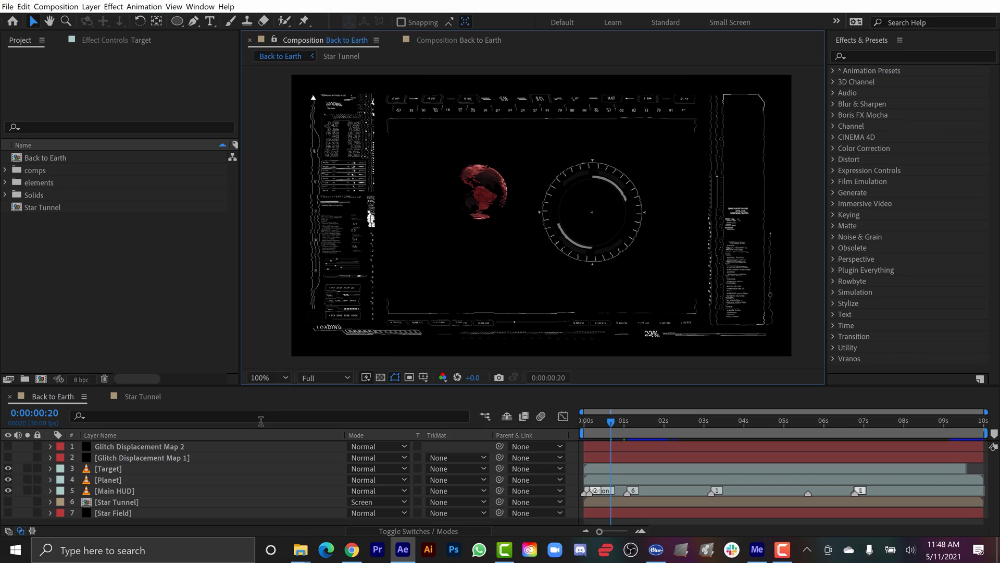
Show Star Tunnel and Star Field, and place Planet in Lighten mode directly below Star Tunnel
click(8, 502)
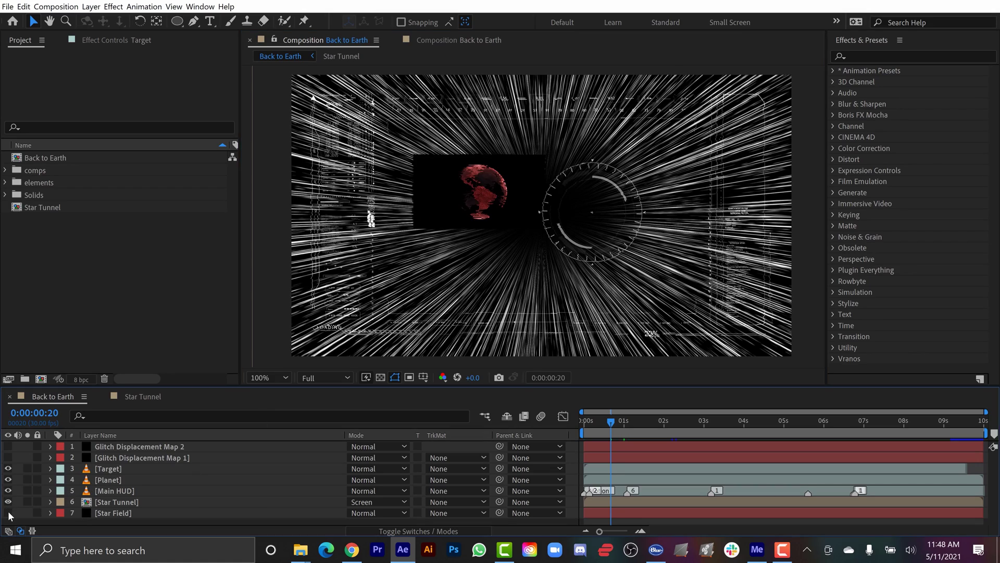
click(8, 512)
click(95, 479)
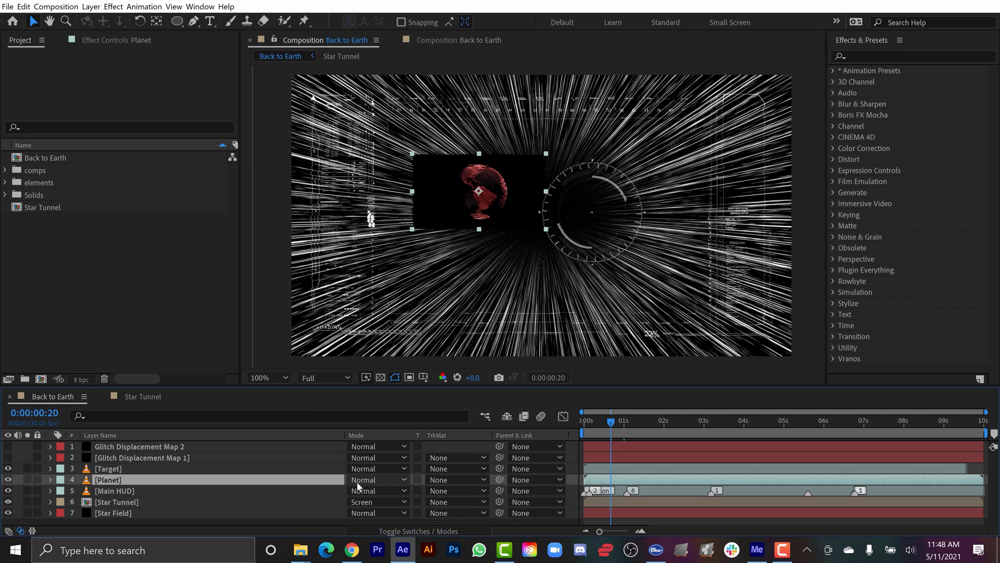
click(365, 480)
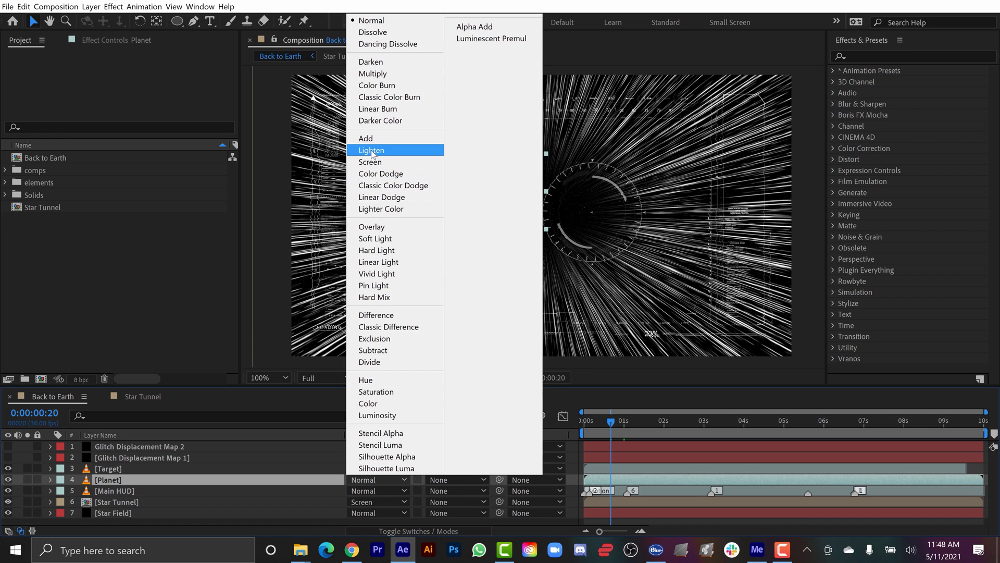
click(372, 150)
key(ctrl+bracketleft)
key(ctrl+bracketleft)
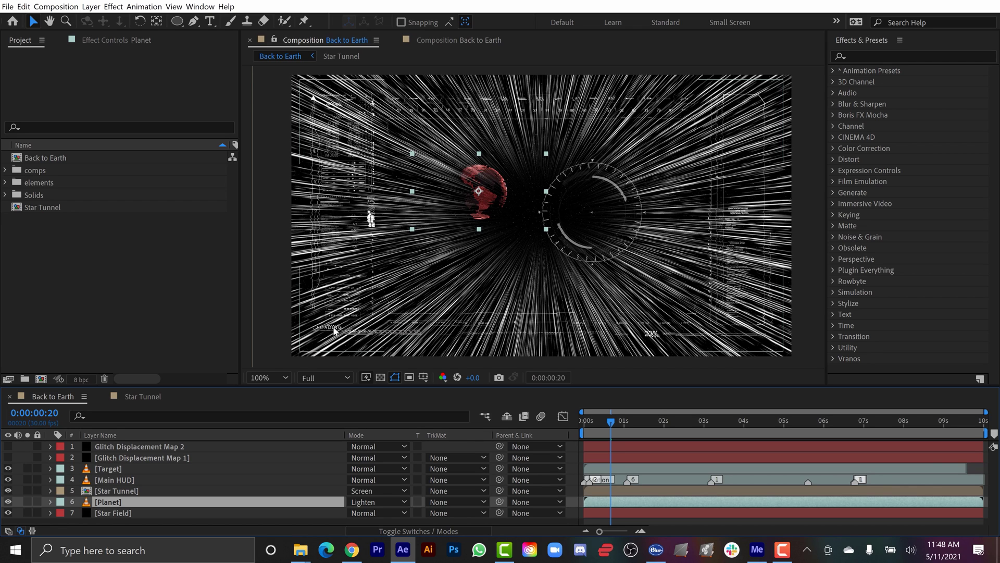
Apply the Fill effect to Main HUD and set its color to yellow, FFFD00
click(866, 56)
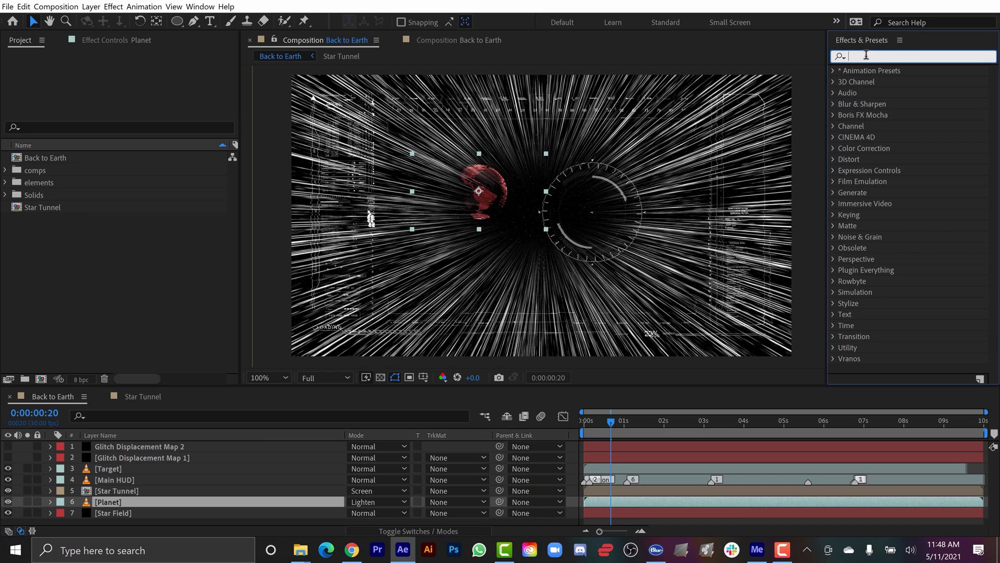
text(fill)
drag(880, 148, 117, 479)
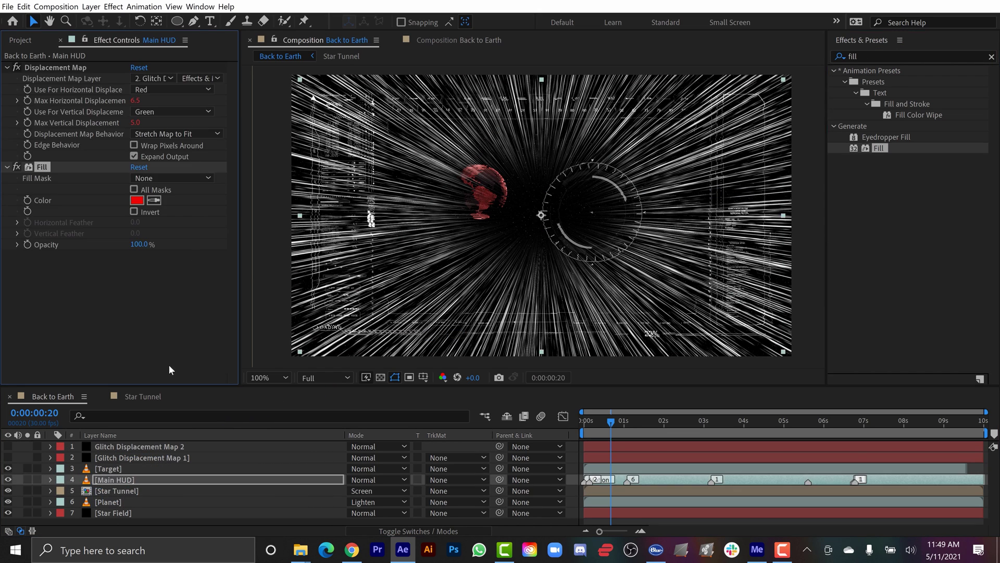
click(136, 200)
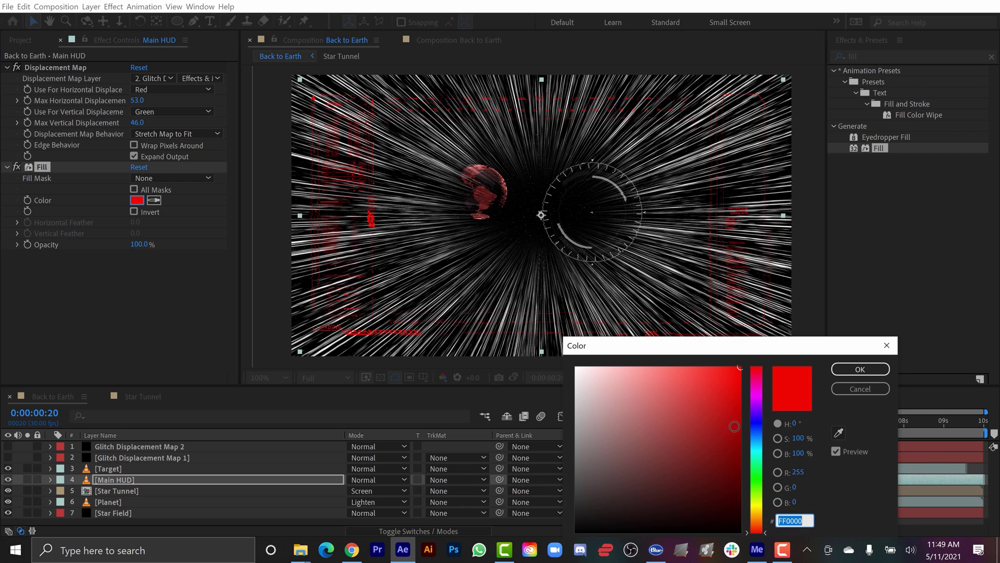
drag(762, 421, 764, 503)
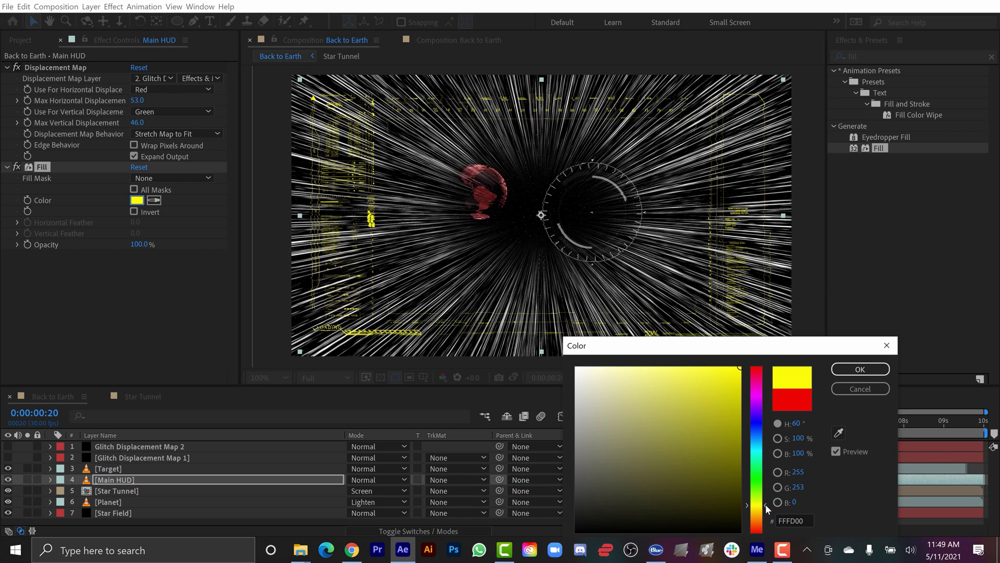
click(860, 369)
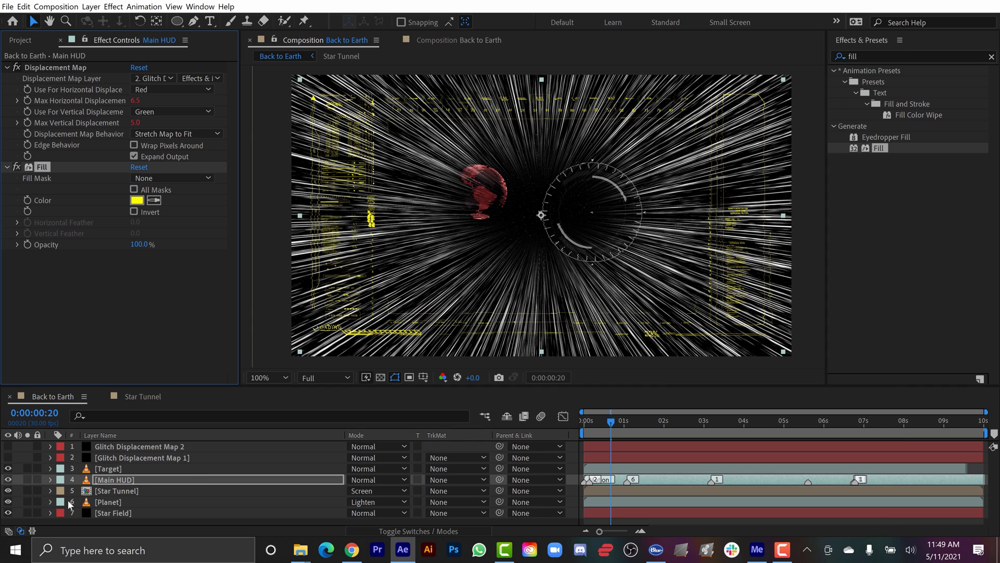
Solo the Star Tunnel layer and apply the CC Vignette effect to it
click(28, 491)
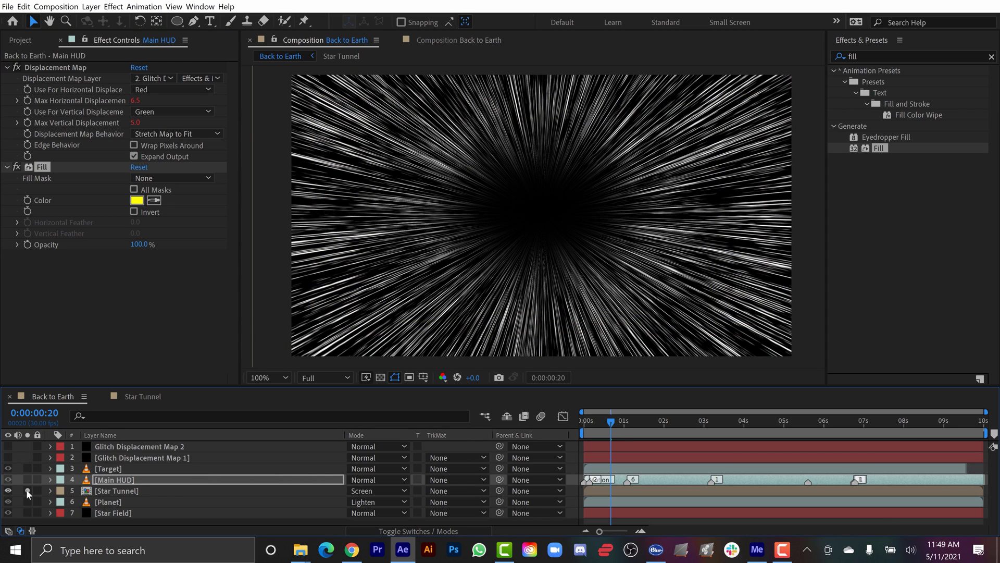
click(872, 57)
text(vign)
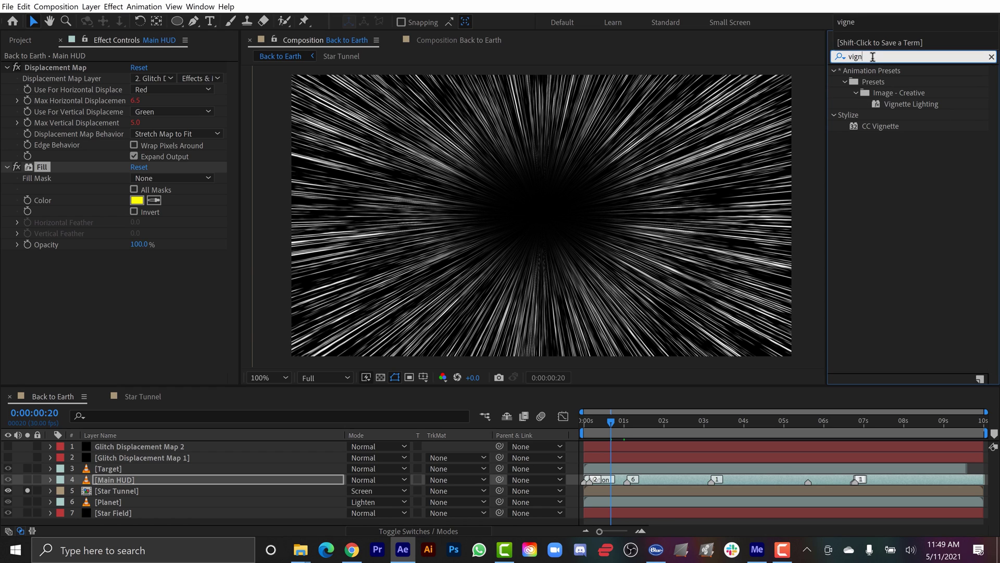
drag(880, 126, 106, 490)
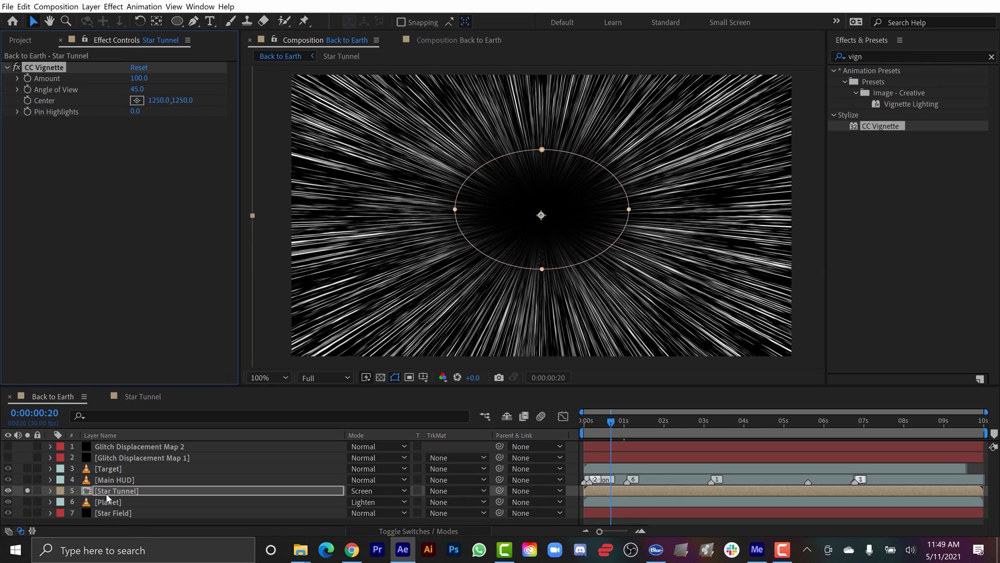
Set Star Tunnel's vignette to amount 401, angle of view 54.1 and pin highlights 100, and preview the result
mouse_move(129, 89)
mouse_down()
mouse_move(150, 89)
mouse_move(159, 77)
mouse_move(548, 83)
mouse_move(305, 81)
mouse_up()
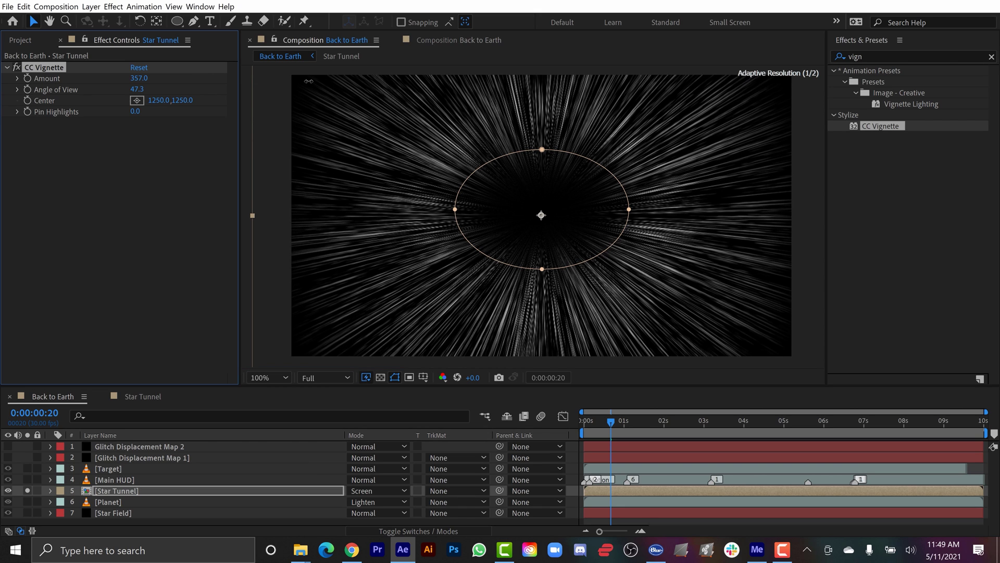
mouse_move(134, 111)
mouse_down()
mouse_move(180, 105)
mouse_move(159, 106)
mouse_move(575, 224)
mouse_up()
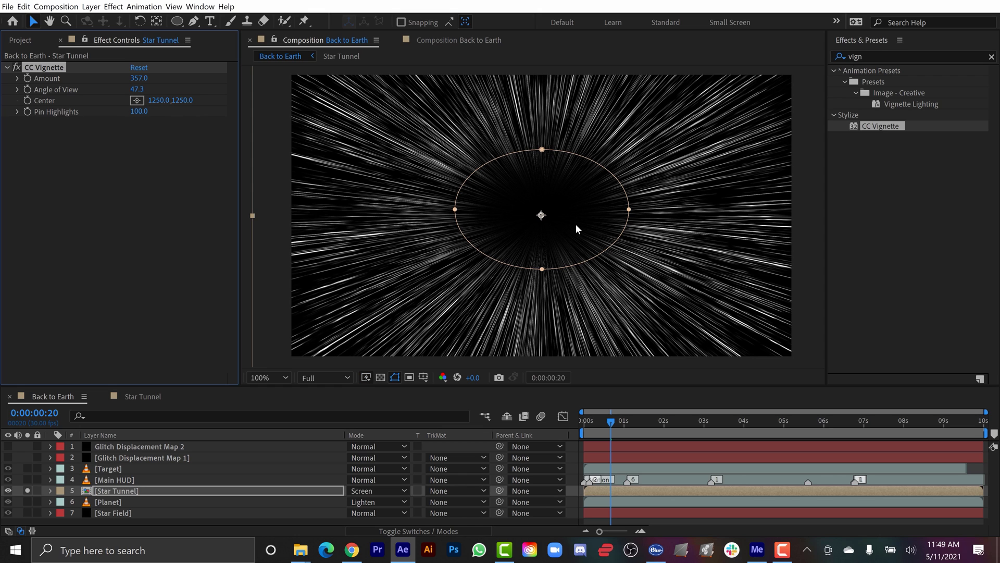
drag(137, 89, 57, 90)
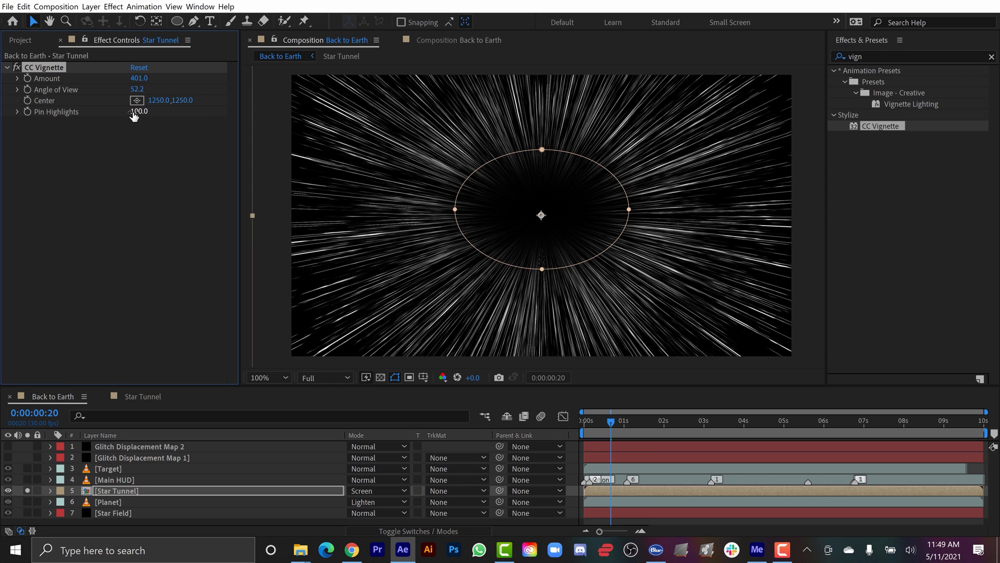
drag(137, 89, 707, 238)
key(period)
key(space)
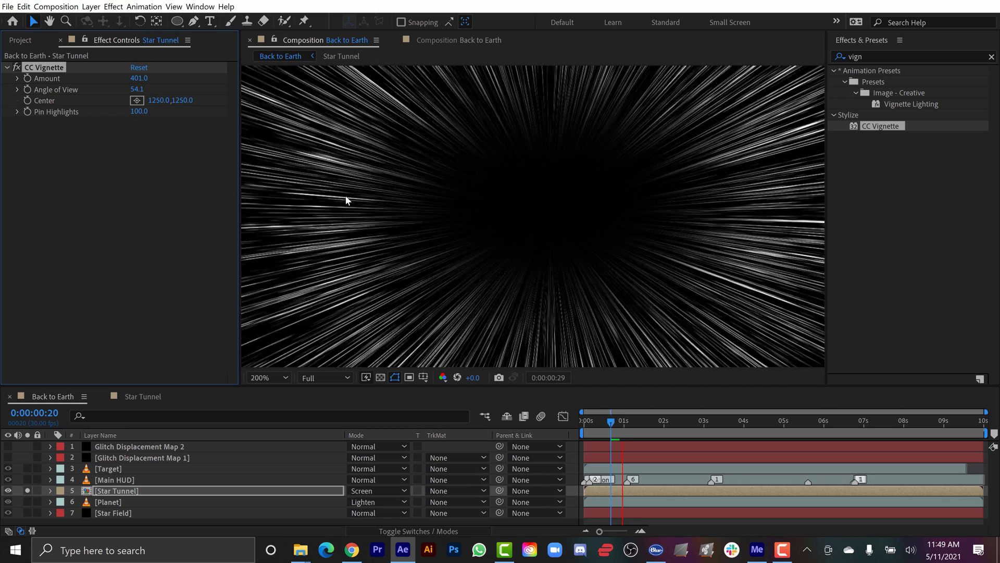
key(space)
Apply CC Radial Blur to Star Tunnel with an amount of 15 and the Fading Zoom type
click(869, 56)
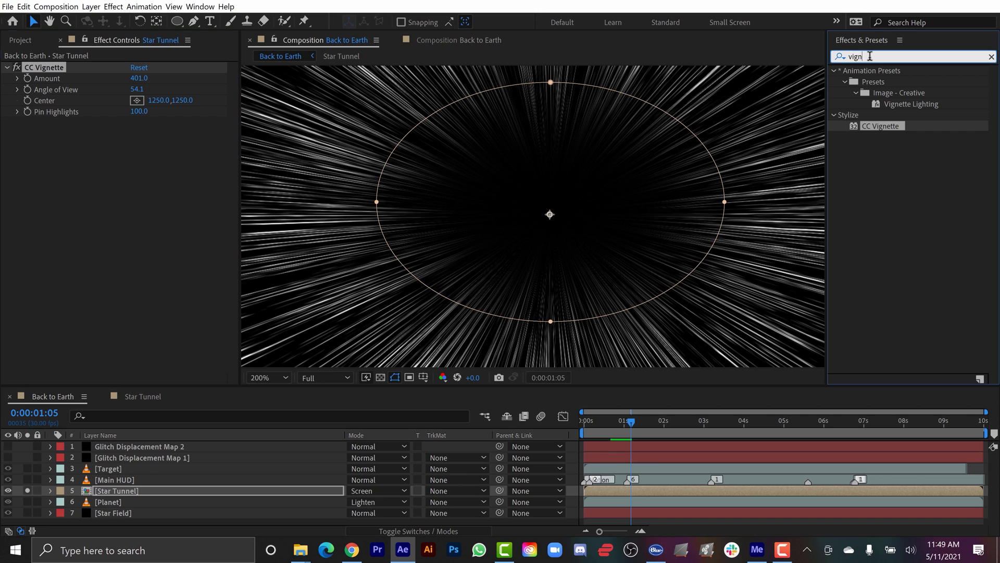
text(radial)
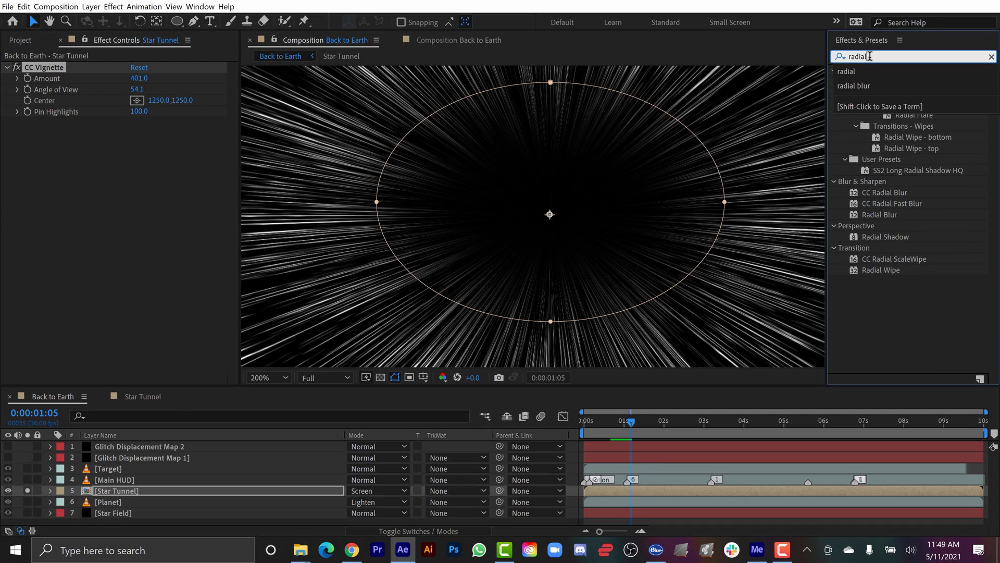
text( bl)
drag(885, 82, 121, 491)
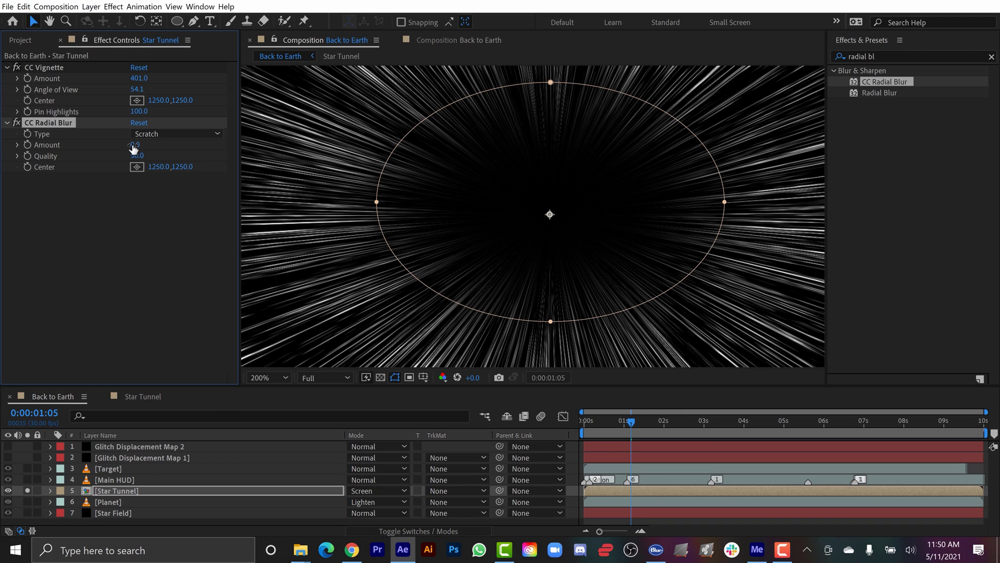
click(134, 145)
text(15)
key(Return)
click(148, 133)
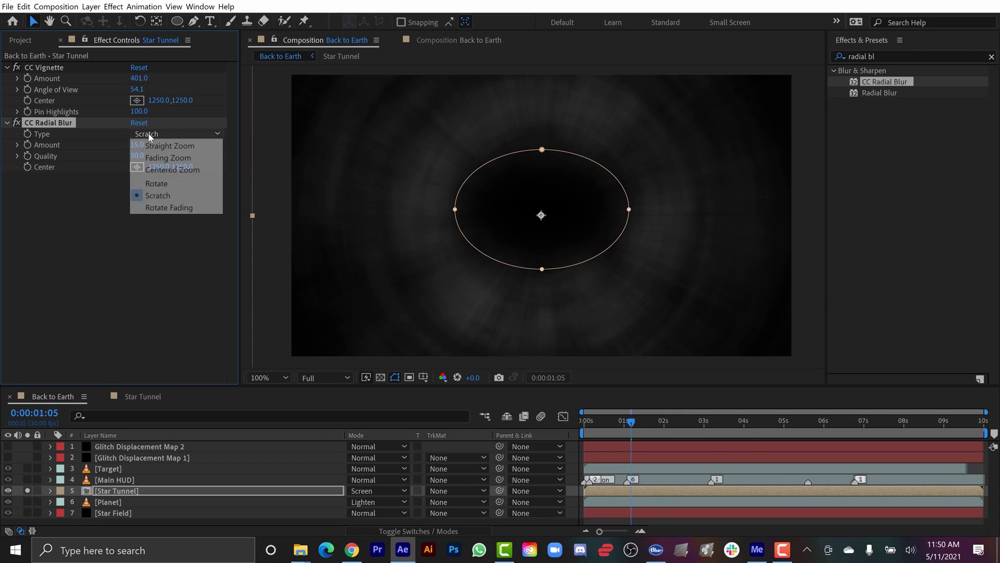
click(168, 157)
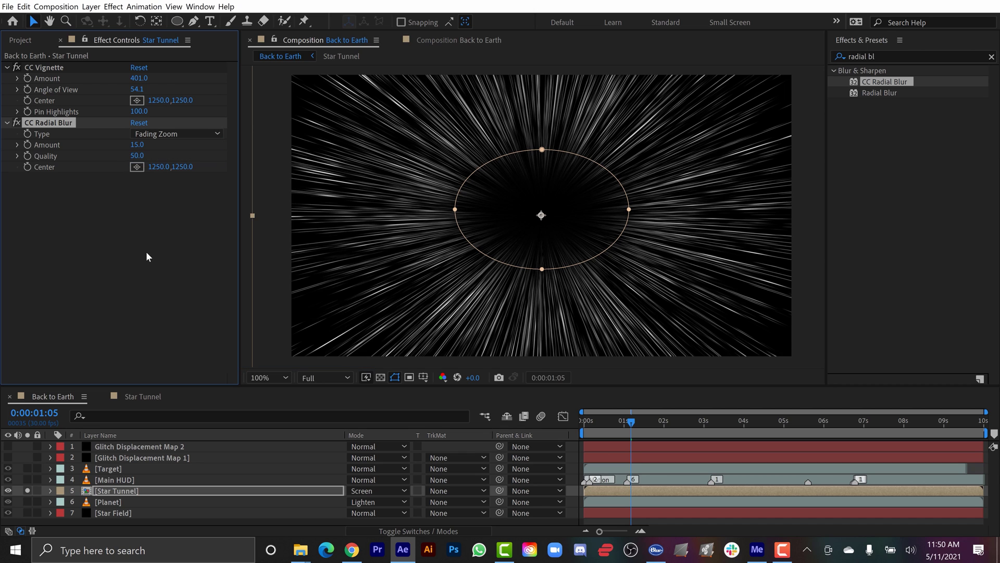
Unsolo the Star Tunnel layer and set the Main HUD layer's opacity to 75%
key(.)
click(25, 491)
click(117, 480)
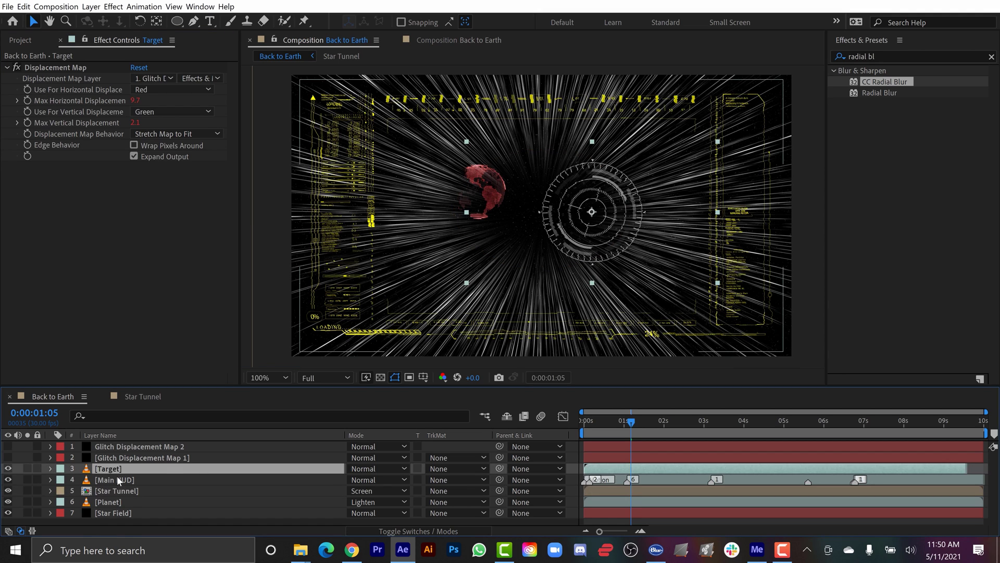
key(t)
click(355, 491)
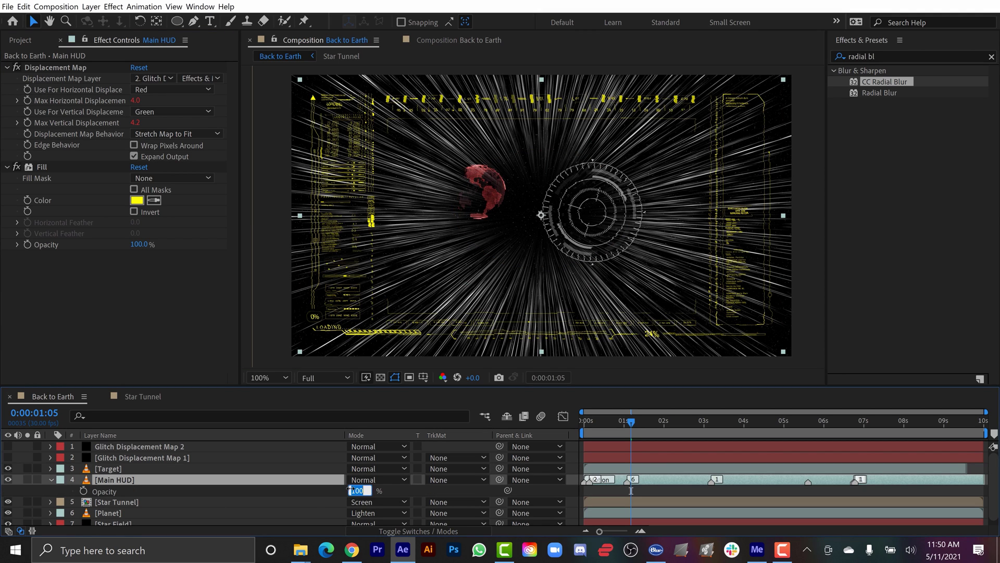
text(75)
key(Return)
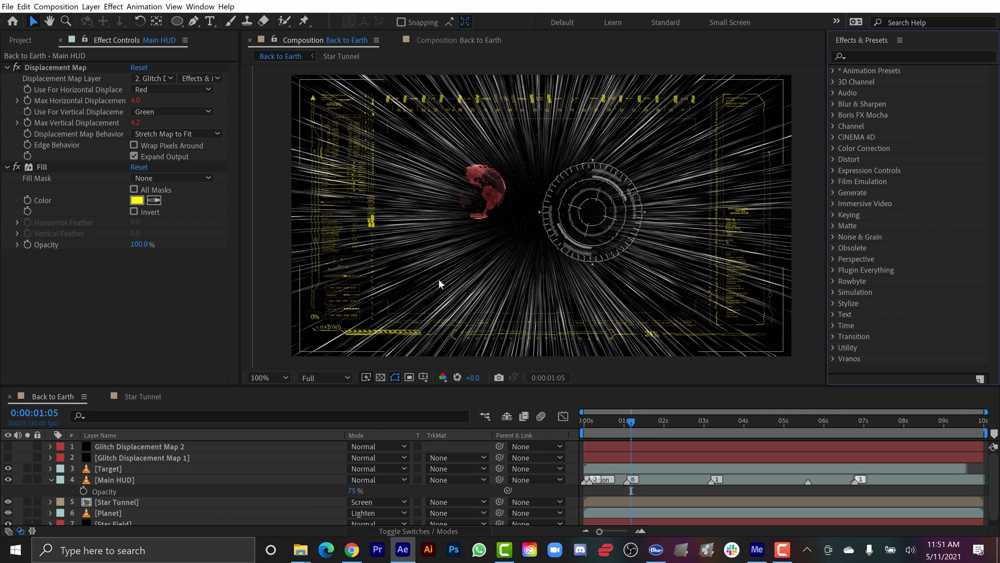
click(51, 479)
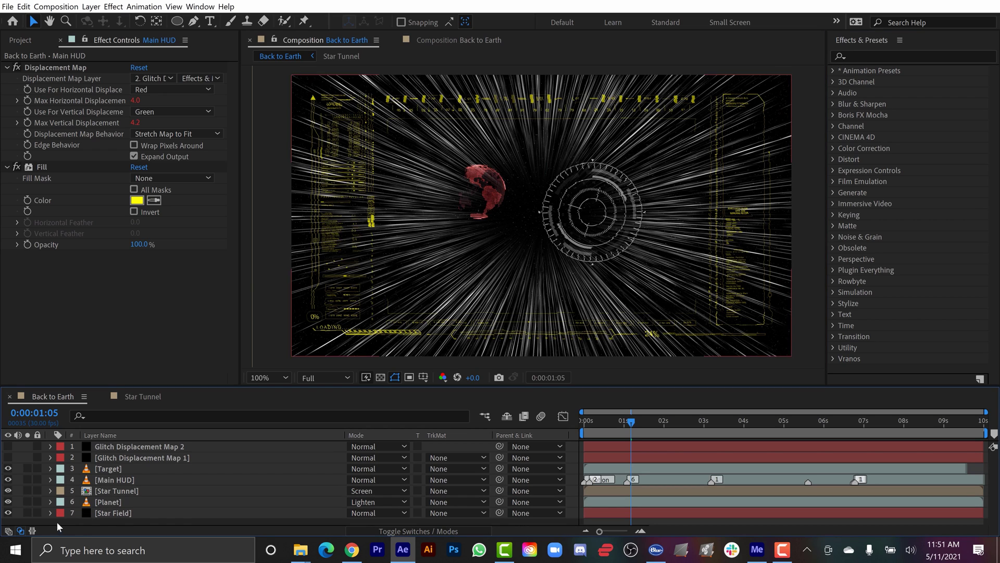
Hide the Target, Main HUD and Planet layers
click(8, 469)
click(7, 479)
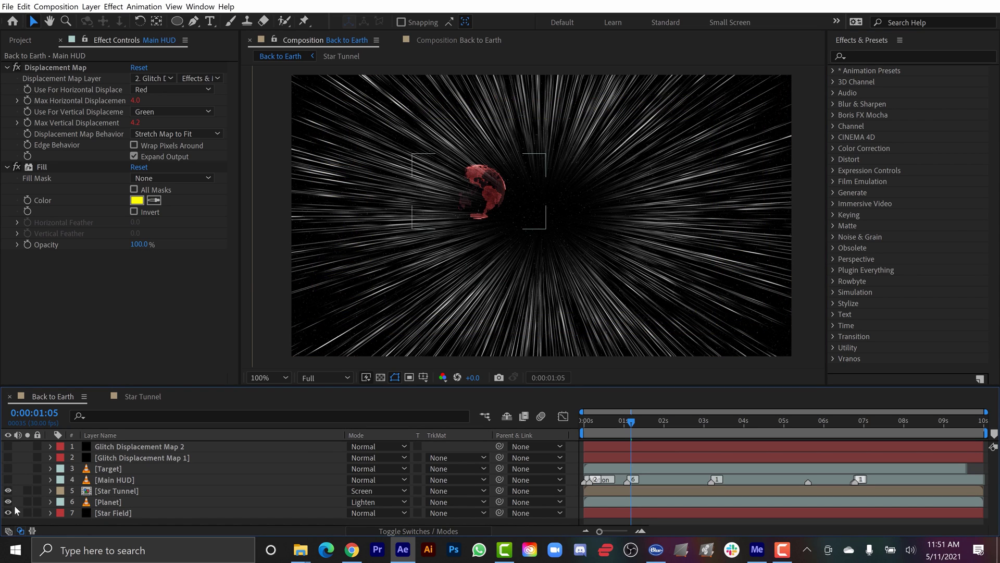
click(8, 501)
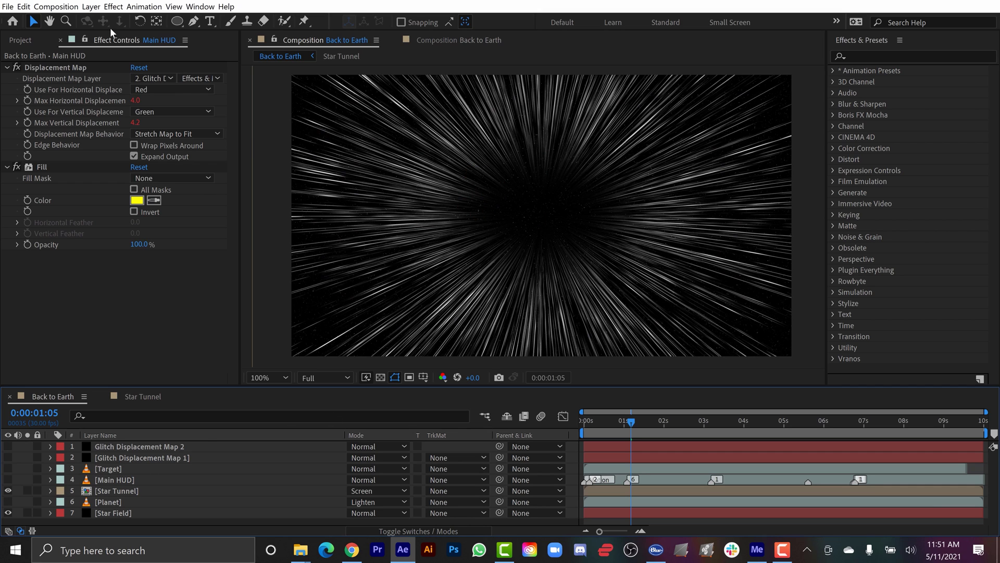
Create a new solid layer named Windshield and apply the Fractal Noise effect to it
click(92, 7)
mouse_move(112, 23)
click(293, 32)
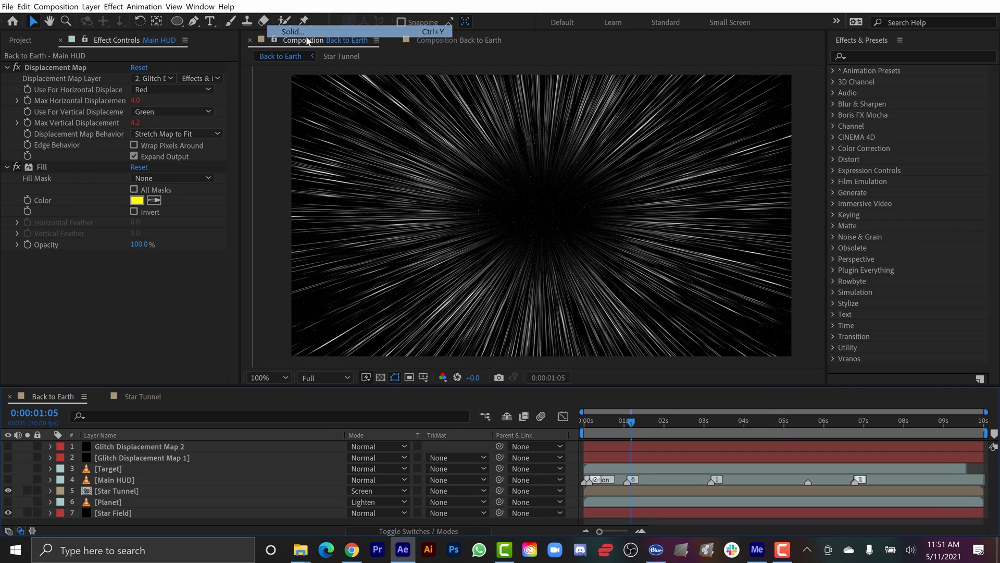
text(WInd)
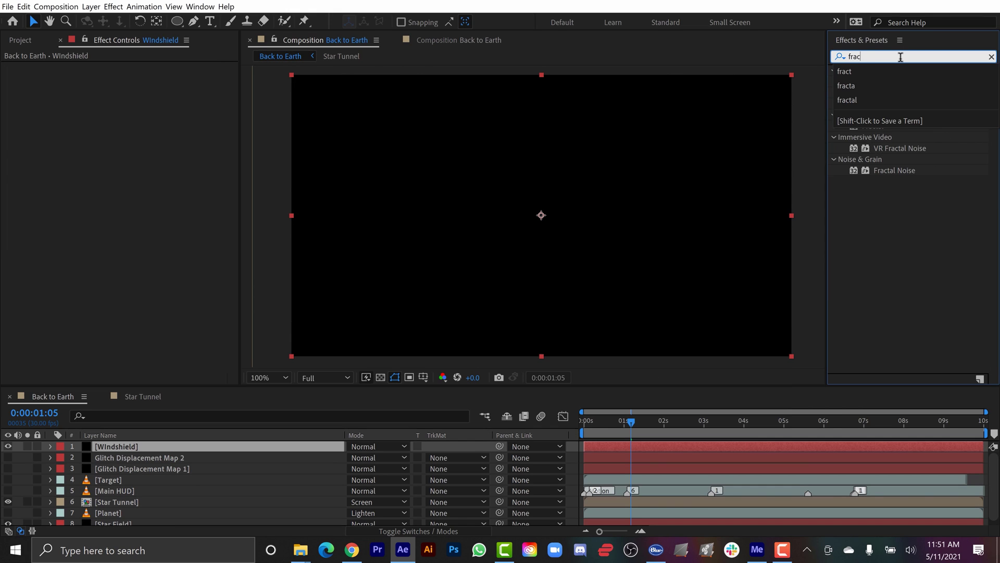
text(ctal)
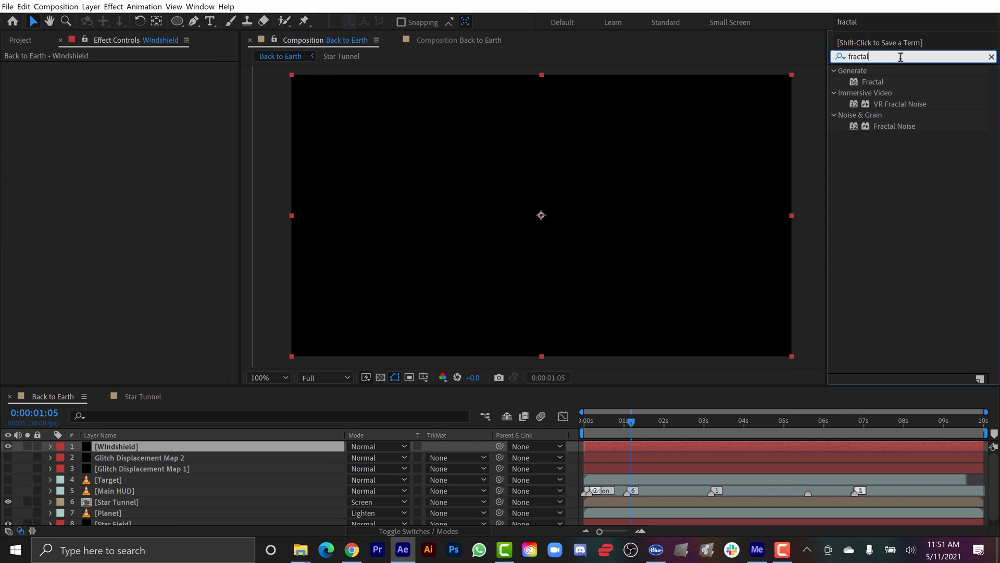
double_click(894, 126)
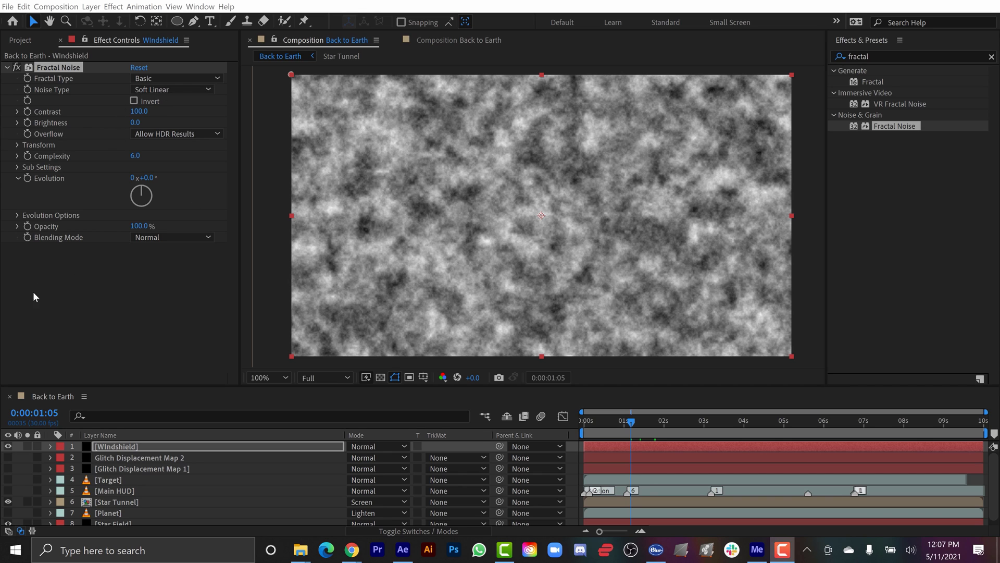
Set Windshield's Fractal Noise contrast to 145 and brightness to -80
click(139, 111)
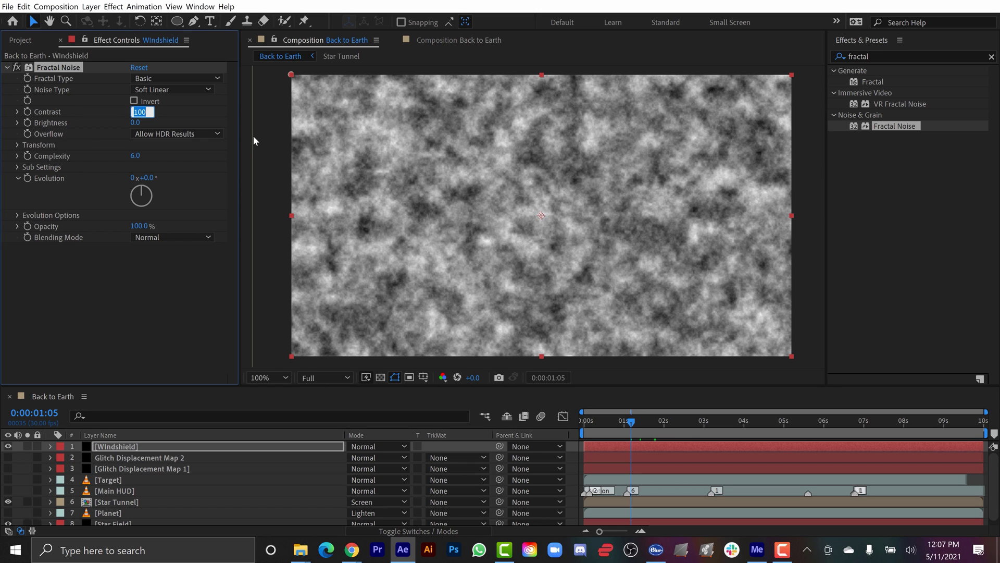
text(145)
key(Tab)
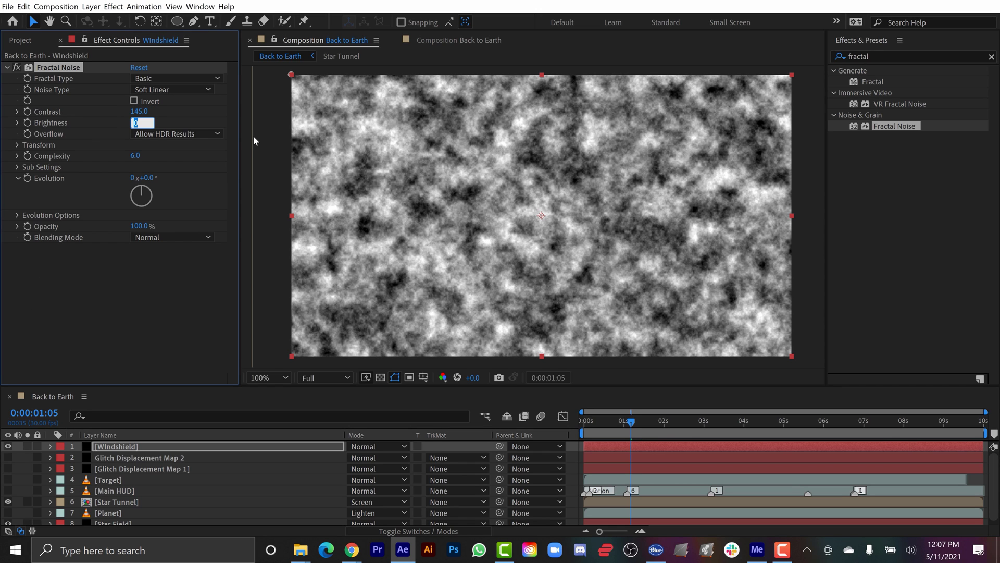
text(-)
text(0)
key(Return)
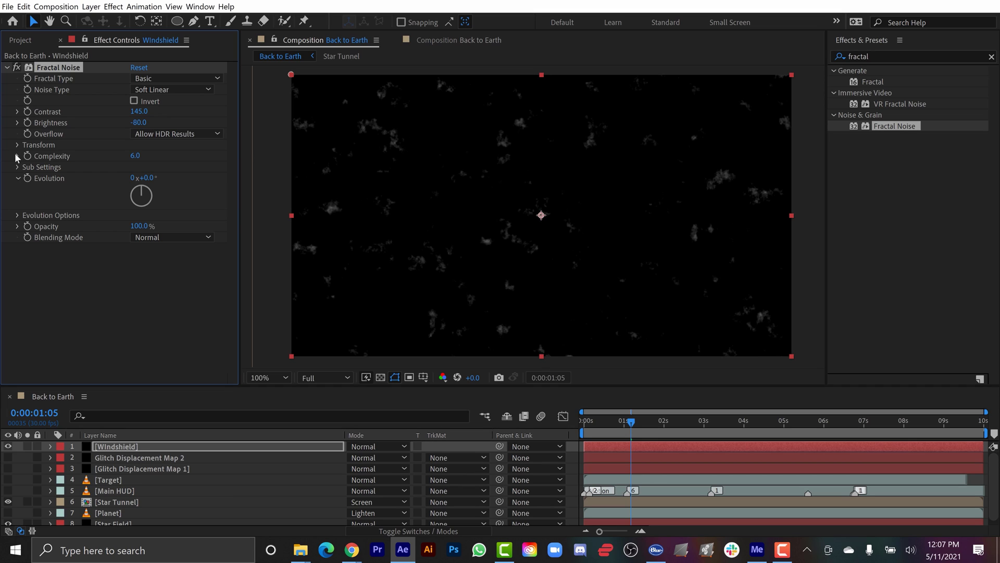
Disable uniform scaling in Windshield's Fractal Noise and set scale width to 1200 and scale height to 40
click(17, 145)
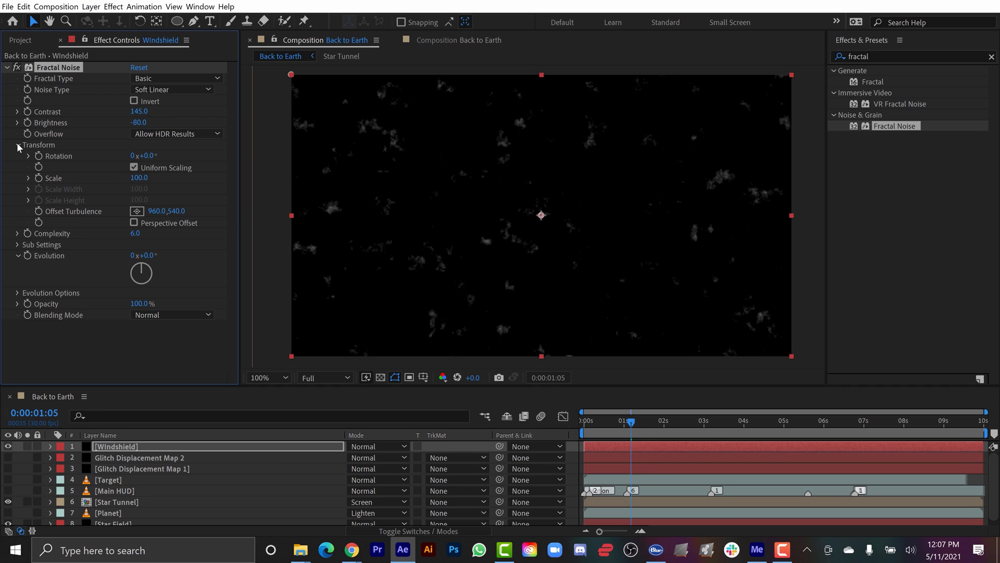
click(134, 167)
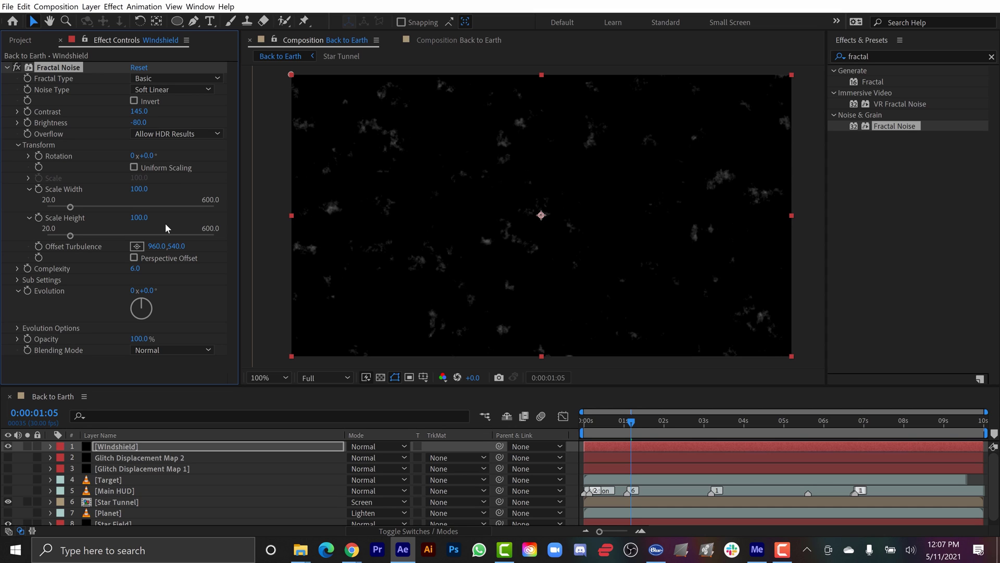
click(139, 189)
text(1200)
key(Tab)
text(40)
key(Return)
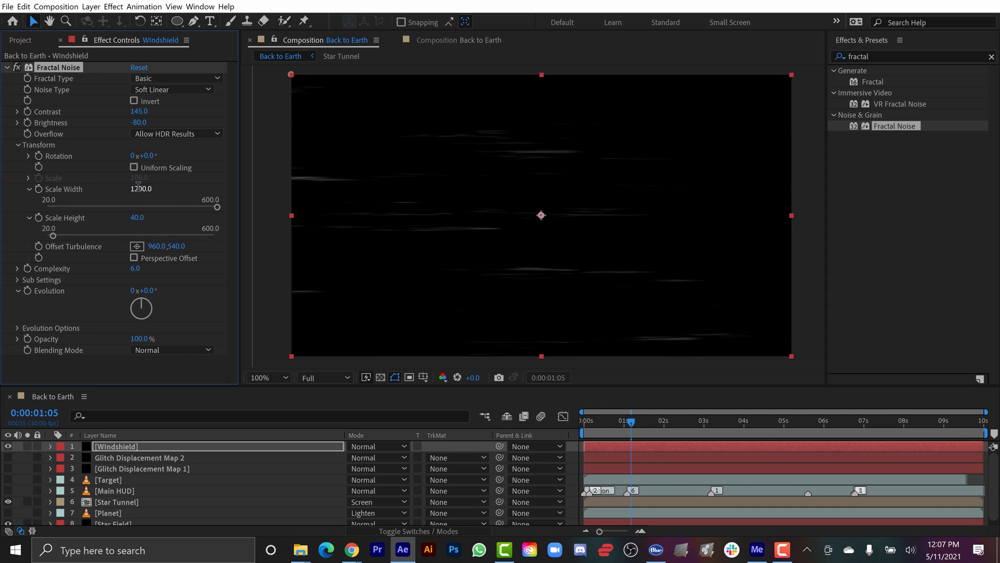
click(6, 67)
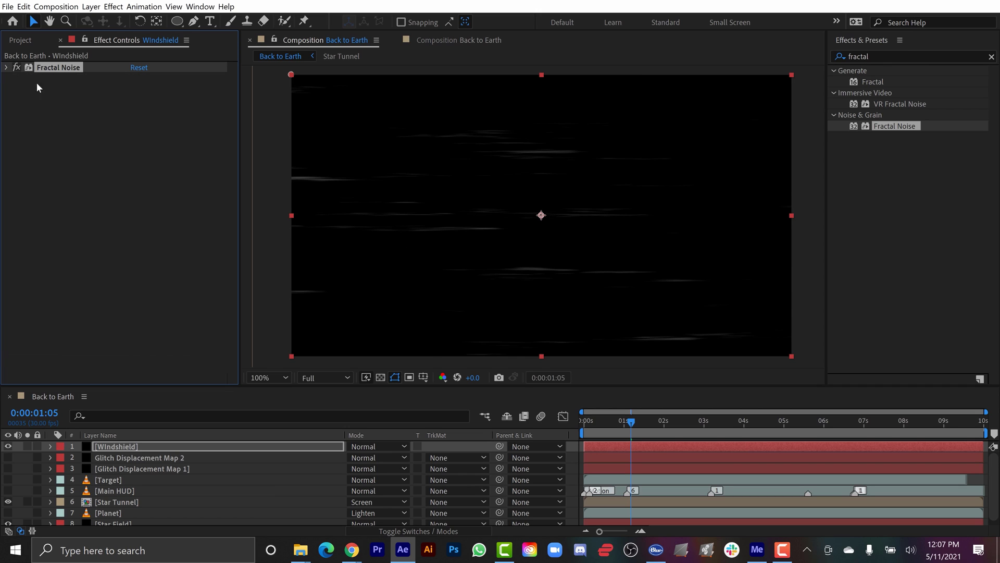
Duplicate Windshield's Fractal Noise, reset the copy, and set its fractal type to Rocky and noise type to Spline
key(ctrl+d)
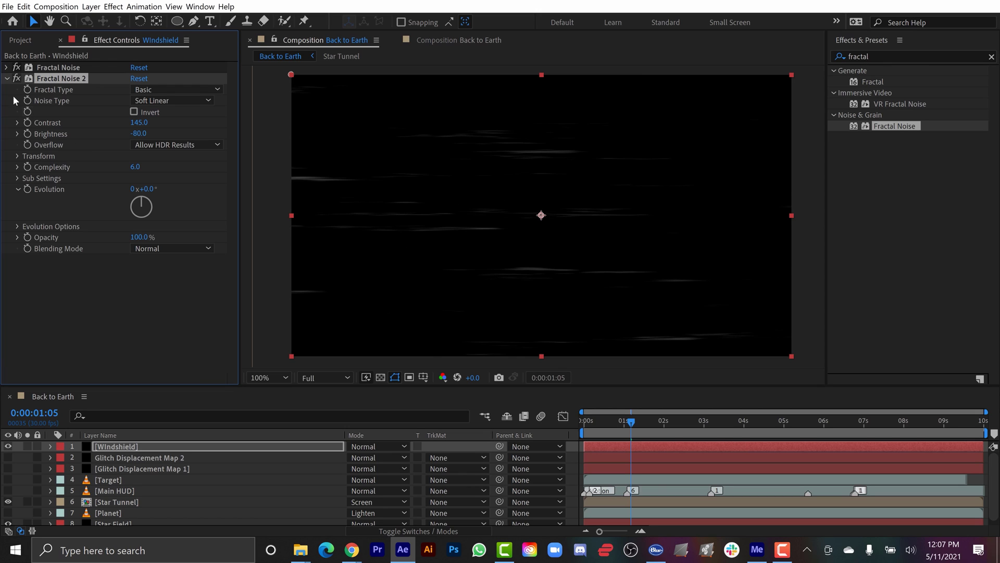
click(145, 79)
click(157, 90)
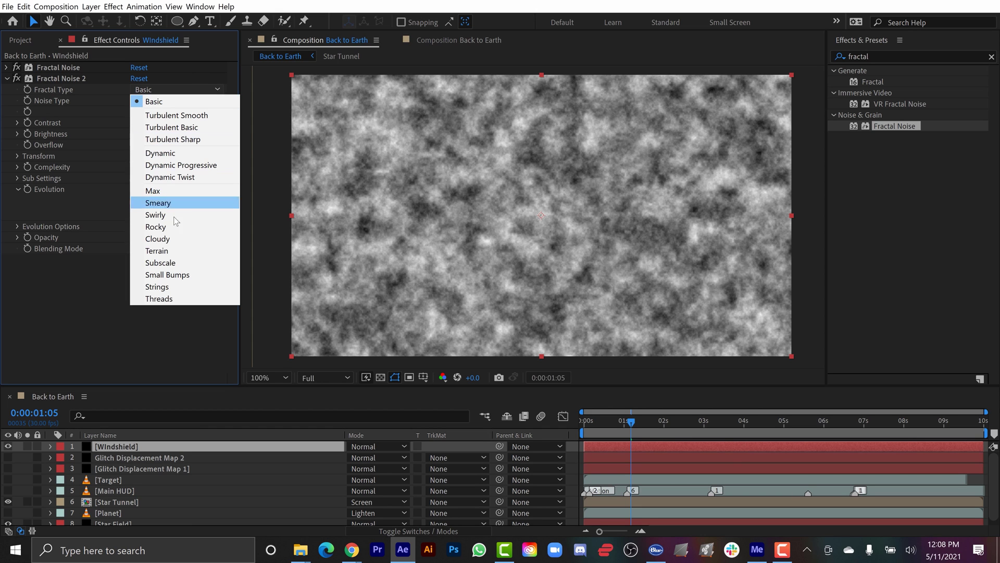
click(174, 227)
click(171, 102)
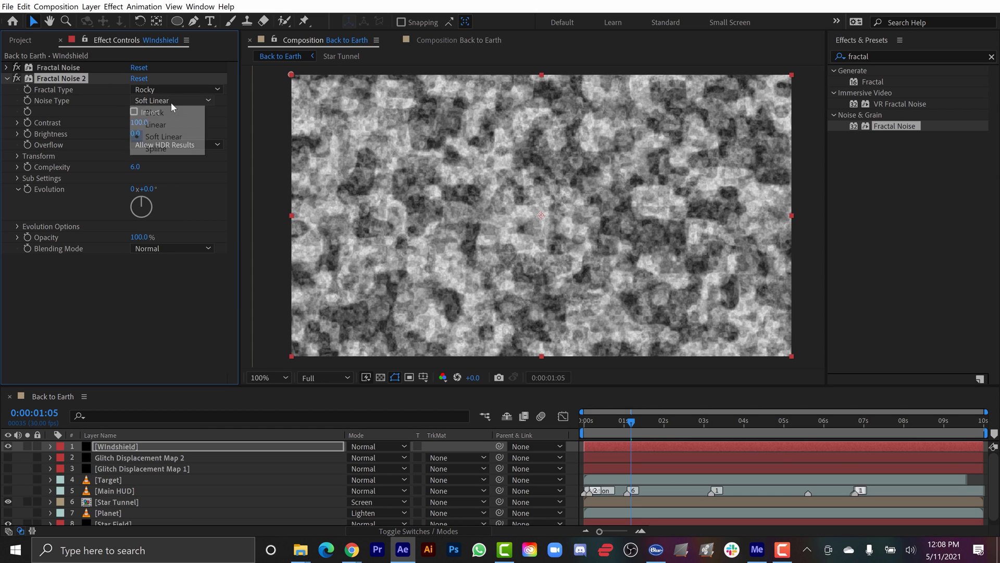
click(157, 148)
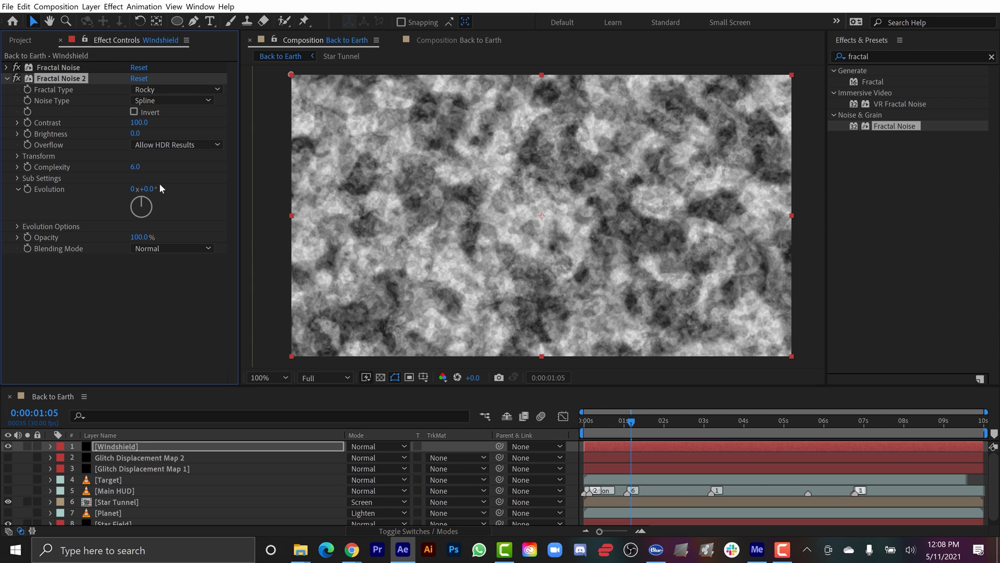
Set the second Fractal Noise's brightness to -75 and its blending mode to Screen
click(135, 133)
text(-75)
key(Return)
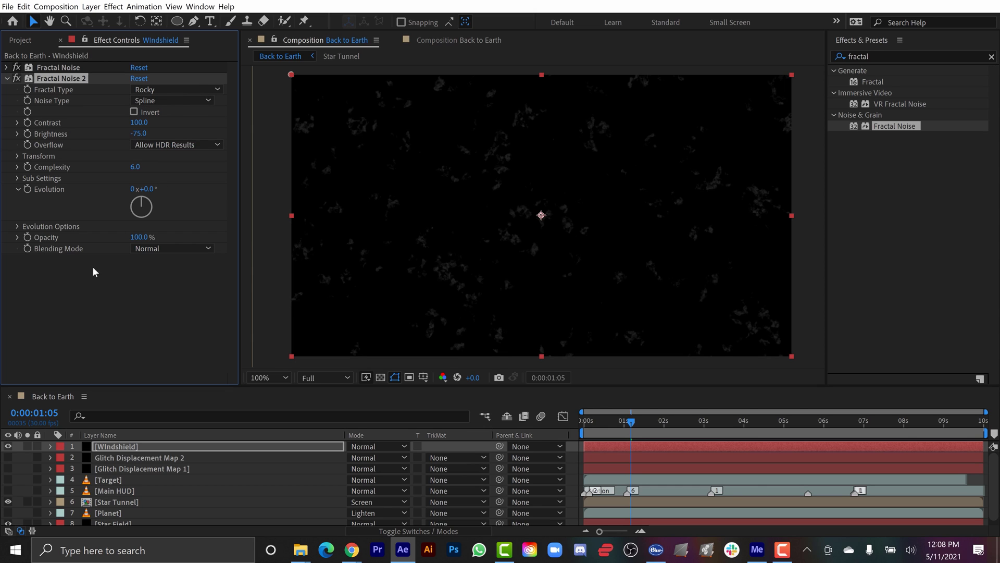
click(175, 248)
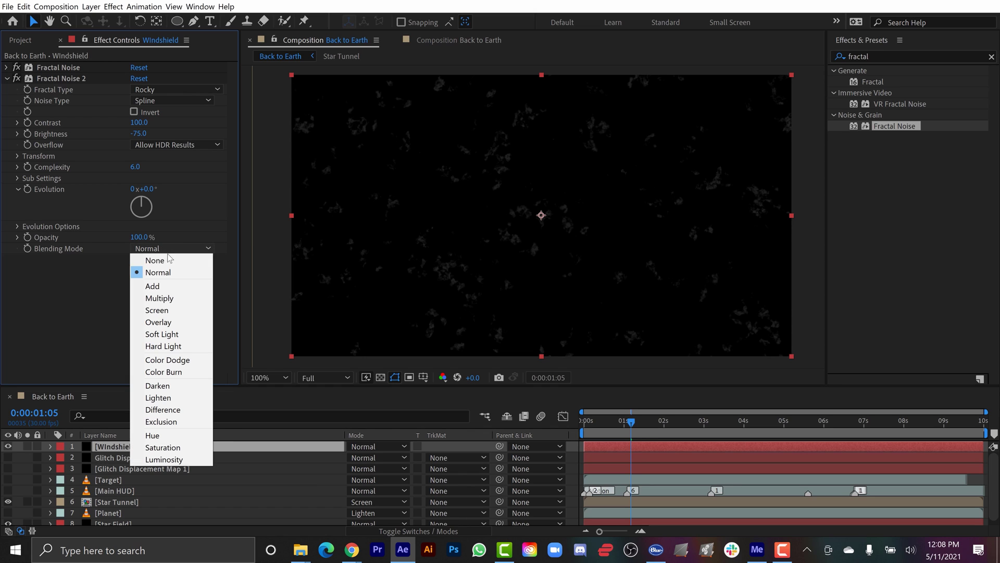
click(152, 310)
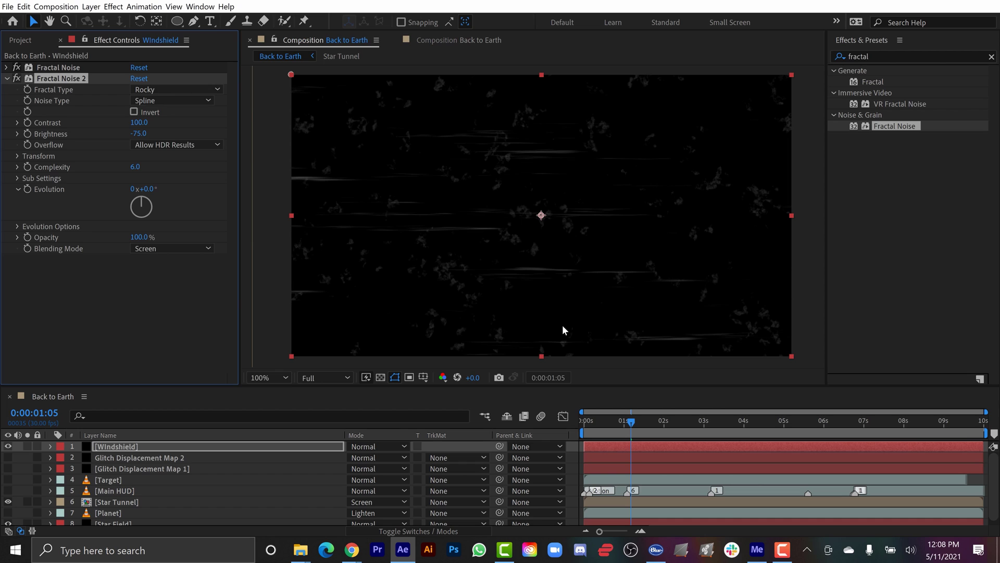
Apply Gaussian Blur to Windshield below both noise effects, with a blurriness of 10
click(908, 56)
text(gauss)
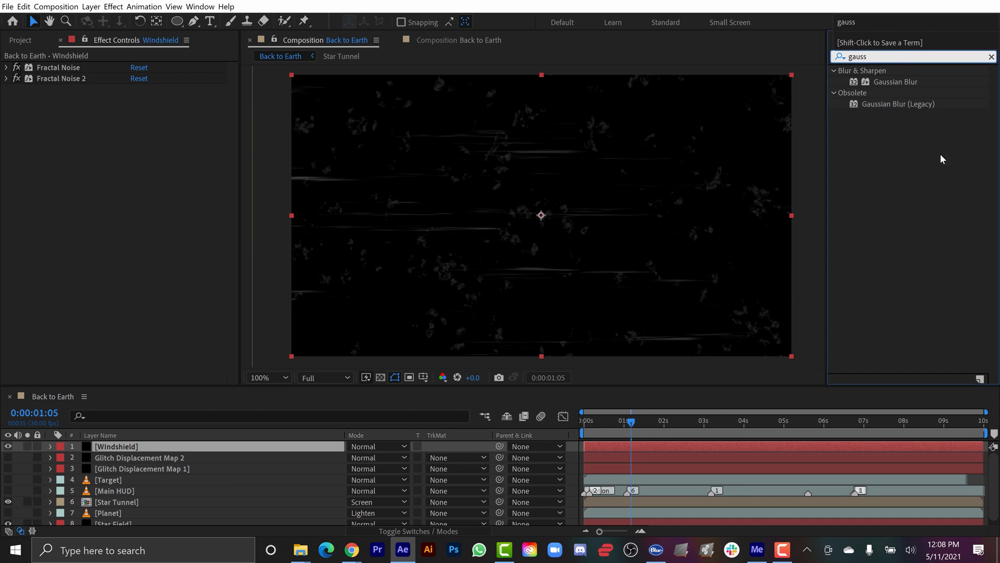
drag(899, 82, 120, 90)
click(137, 100)
text(10)
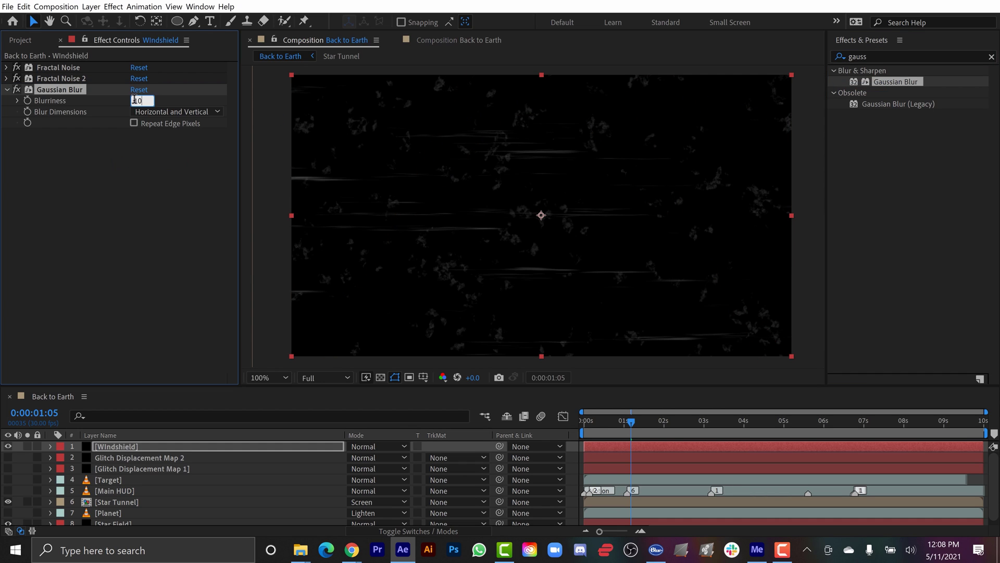
key(Return)
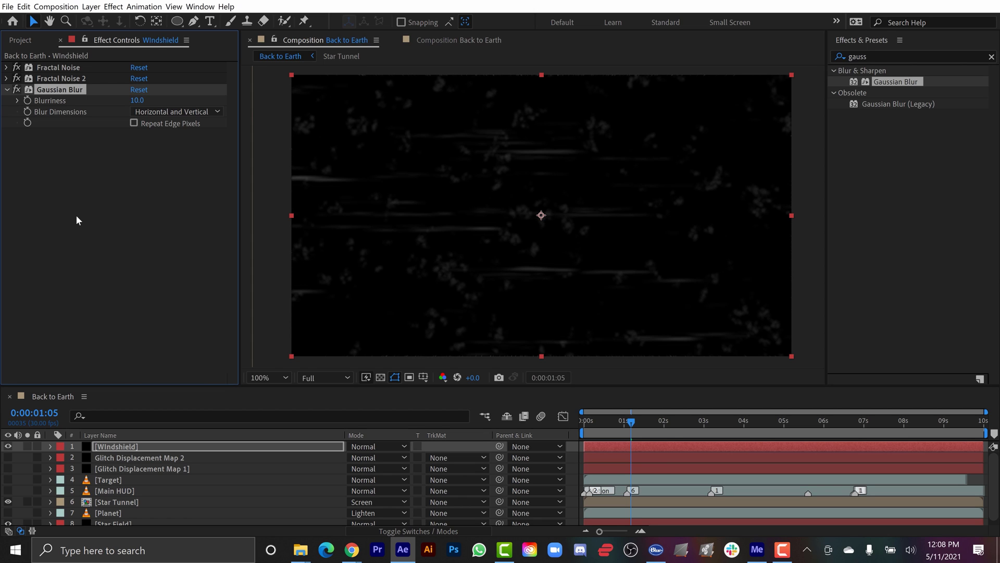
click(76, 215)
click(6, 90)
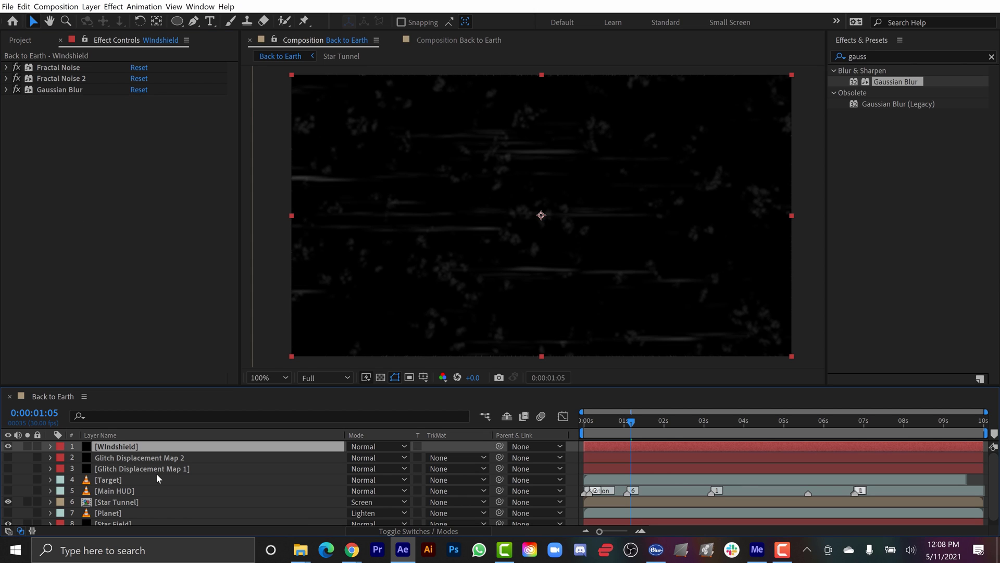
Set the Windshield layer's blending mode to Lighten and its Gaussian Blur blurriness to 15
click(374, 449)
click(427, 213)
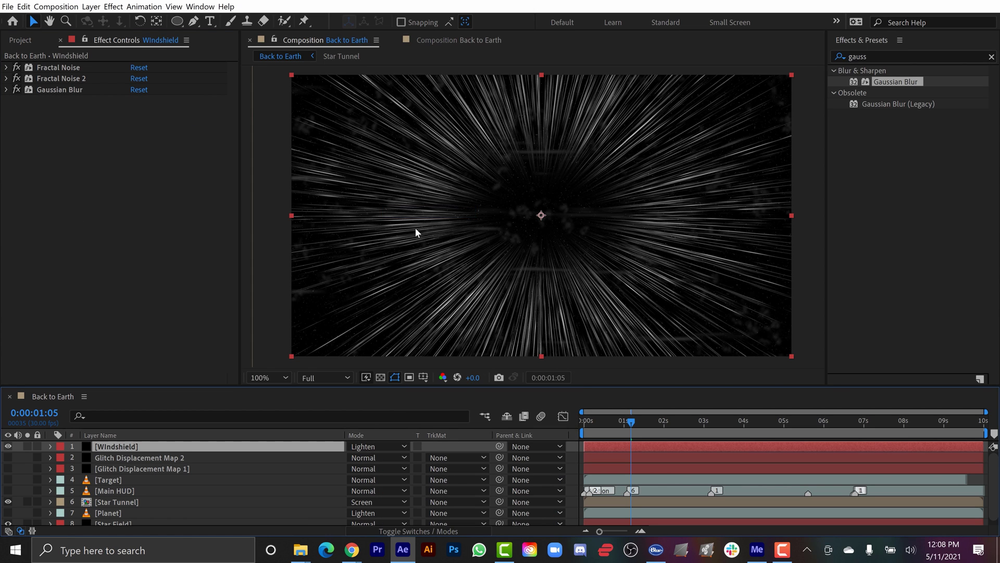
click(6, 89)
click(137, 101)
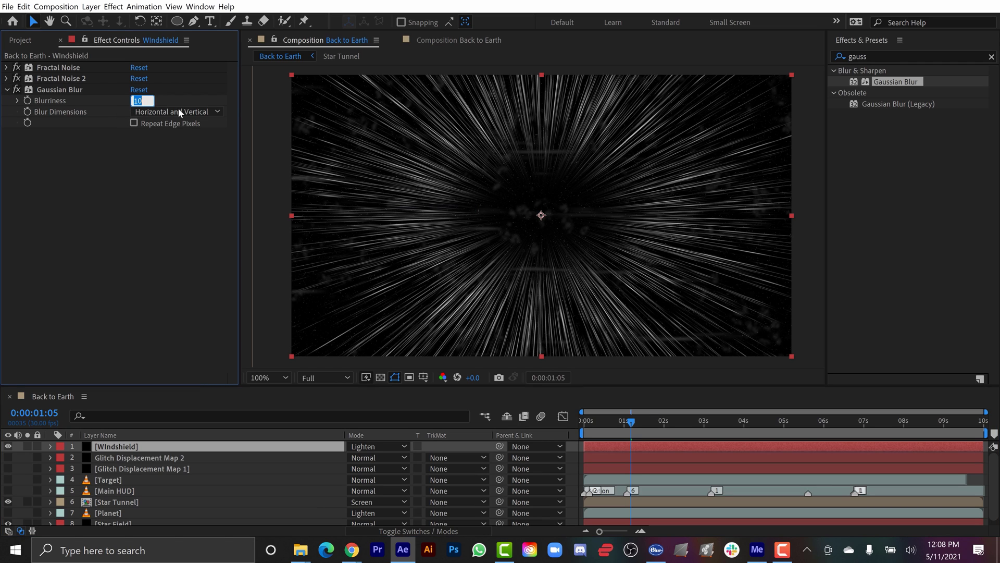
text(15)
key(Return)
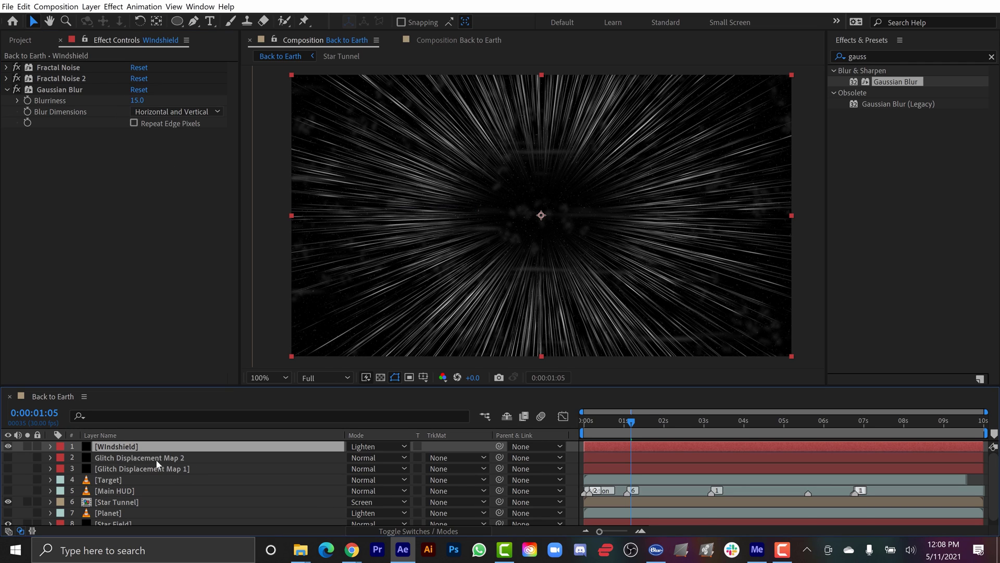
Set the Windshield layer's opacity to 75%
key(t)
click(356, 461)
text(75)
key(Return)
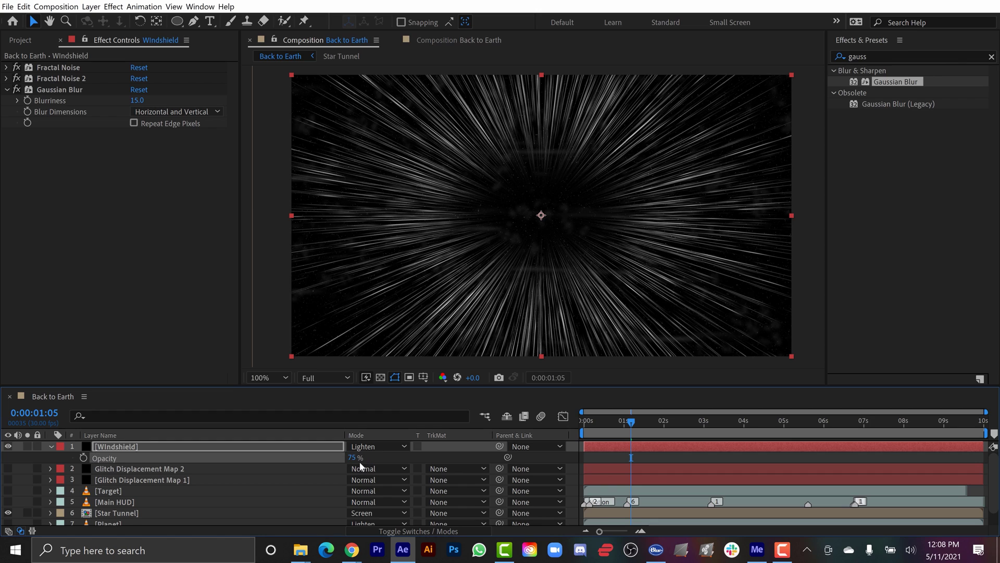
click(101, 273)
Make the Target, Main HUD and Planet layers visible again
click(29, 477)
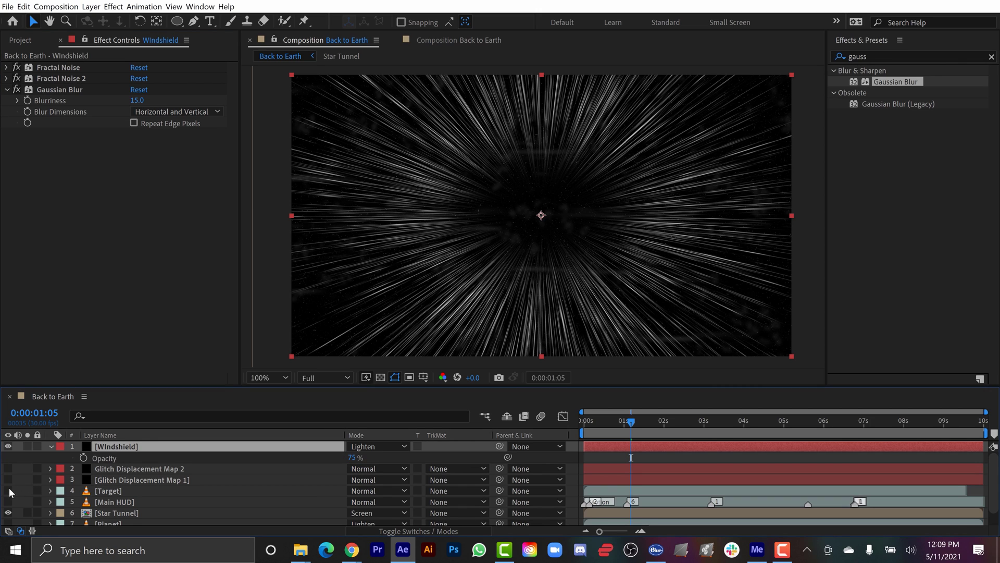
click(9, 490)
click(8, 502)
scroll(27, 498, down, 1)
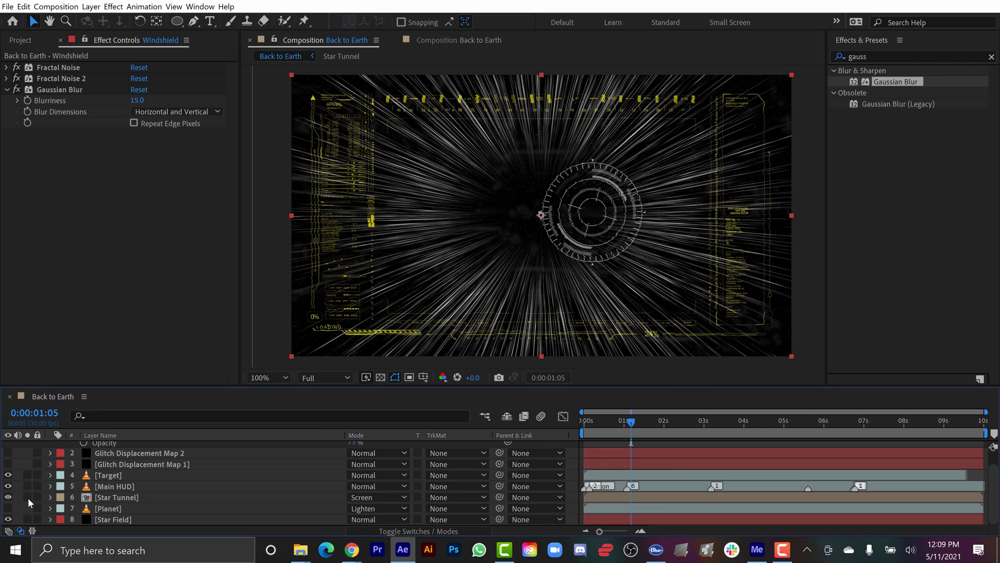
click(8, 508)
scroll(43, 505, up, 1)
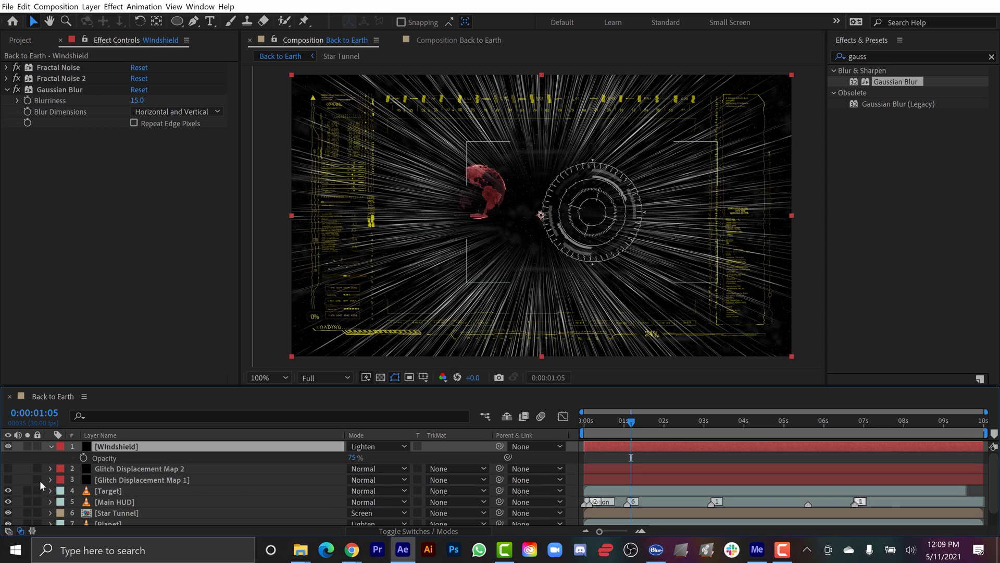
Move the Windshield layer below both Glitch Displacement Map layers, directly above Target
click(50, 446)
drag(83, 446, 110, 477)
click(110, 480)
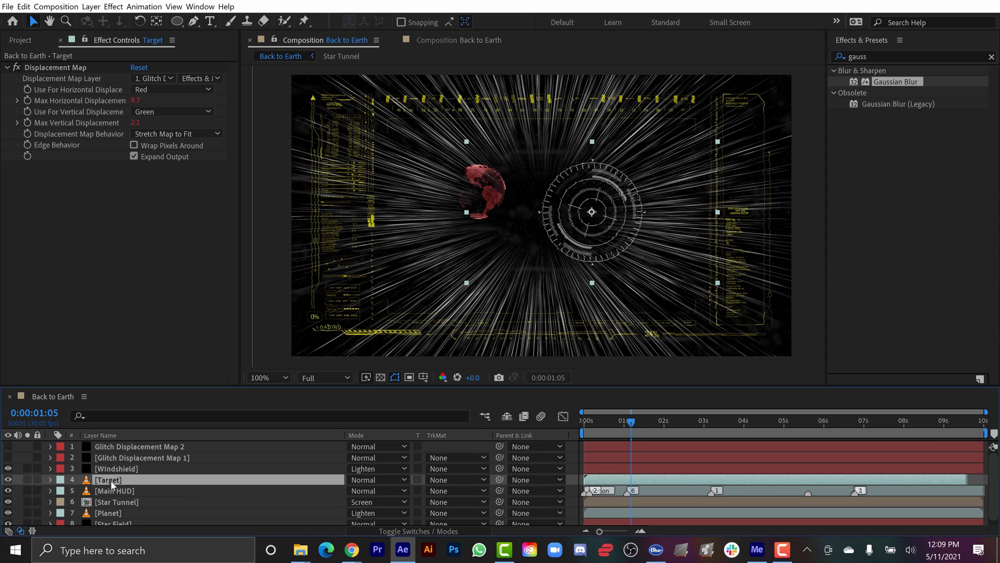
Link the Target layer's Position to the Planet layer's Position
click(115, 513)
ctrl+click(112, 479)
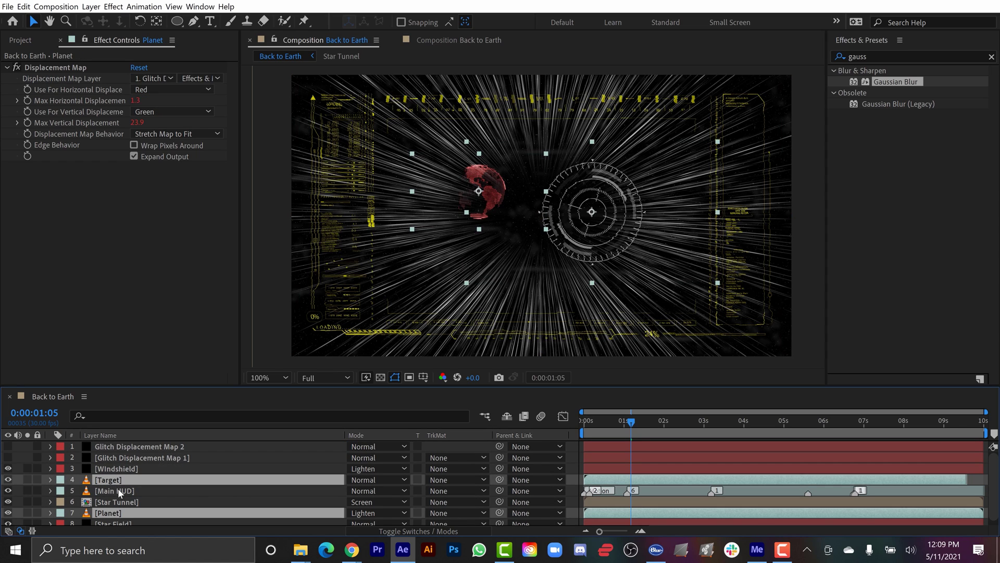
key(p)
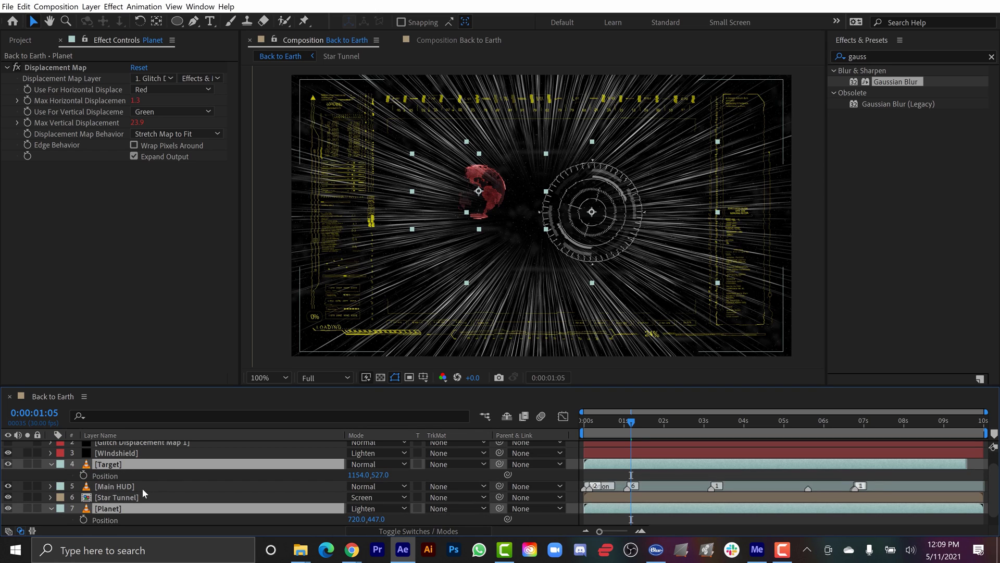
click(108, 475)
drag(508, 474, 108, 522)
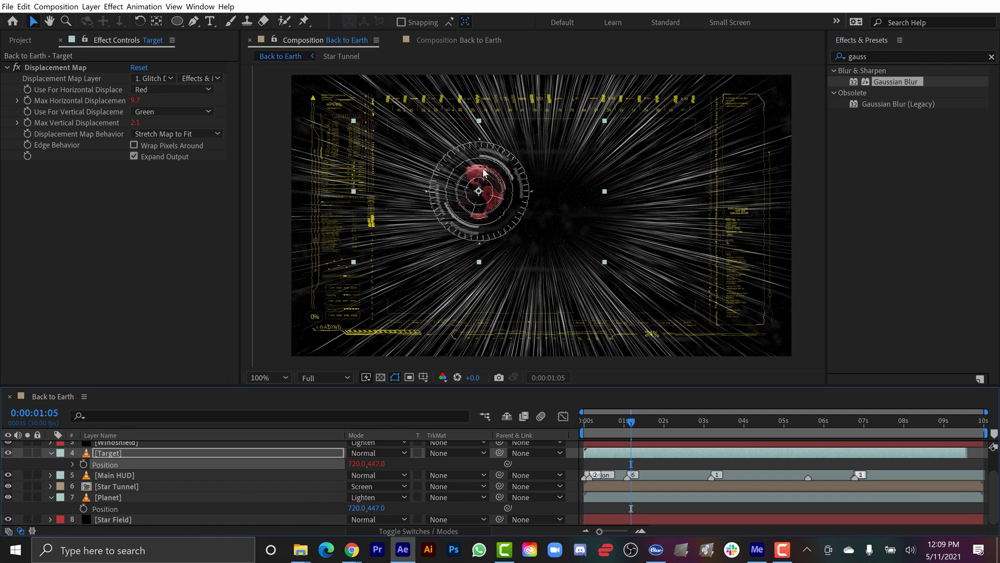
Scale the Planet layer down to 3%
click(111, 496)
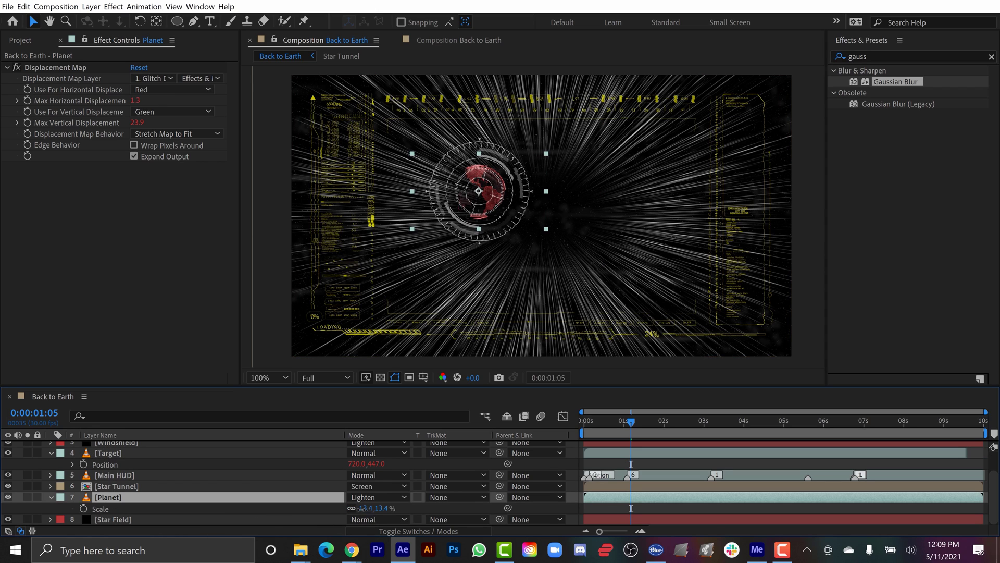
key(s)
drag(364, 508, 329, 508)
click(363, 508)
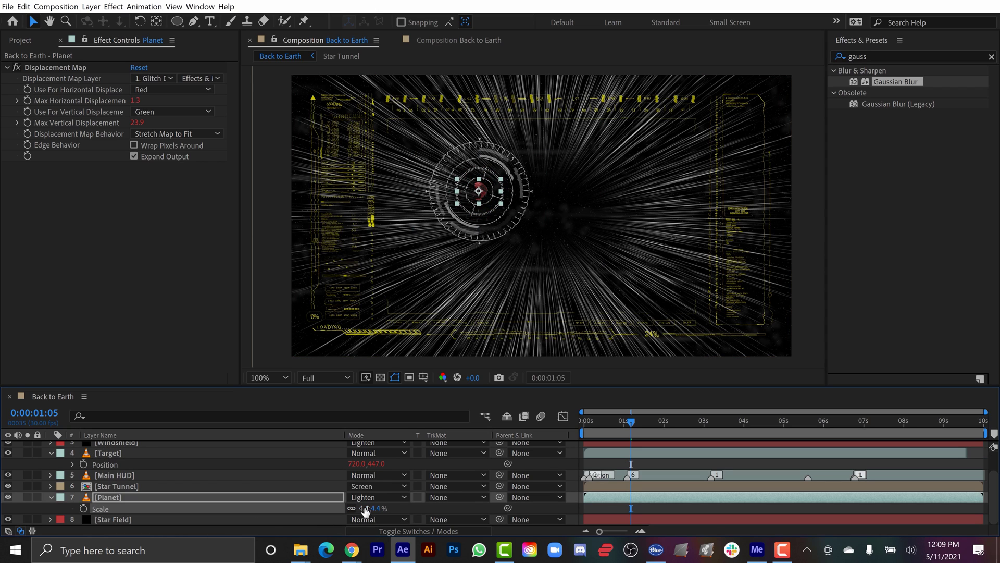
text(3)
key(Return)
Scale the Target layer down to 15%
click(601, 453)
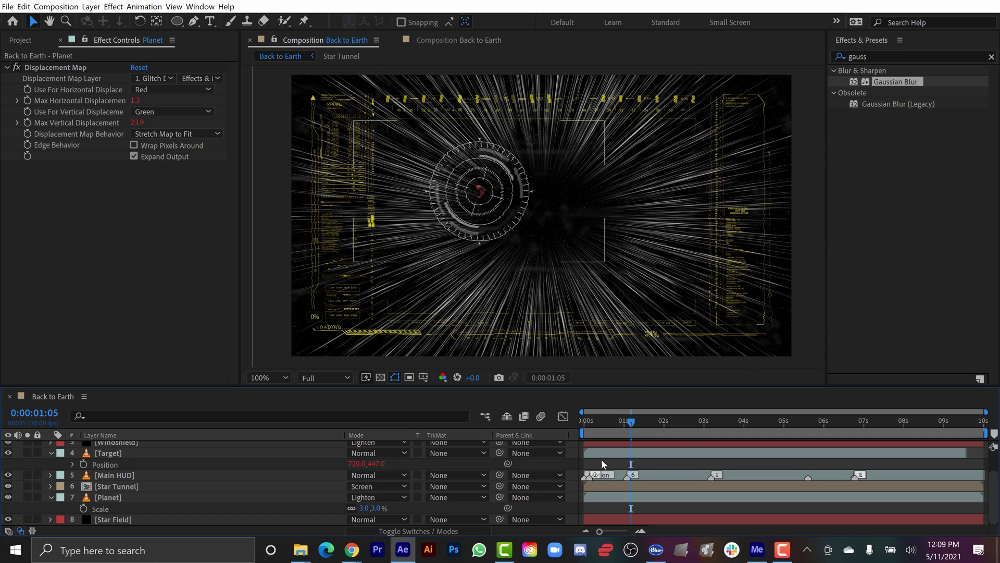
key(s)
click(367, 463)
text(15)
key(Return)
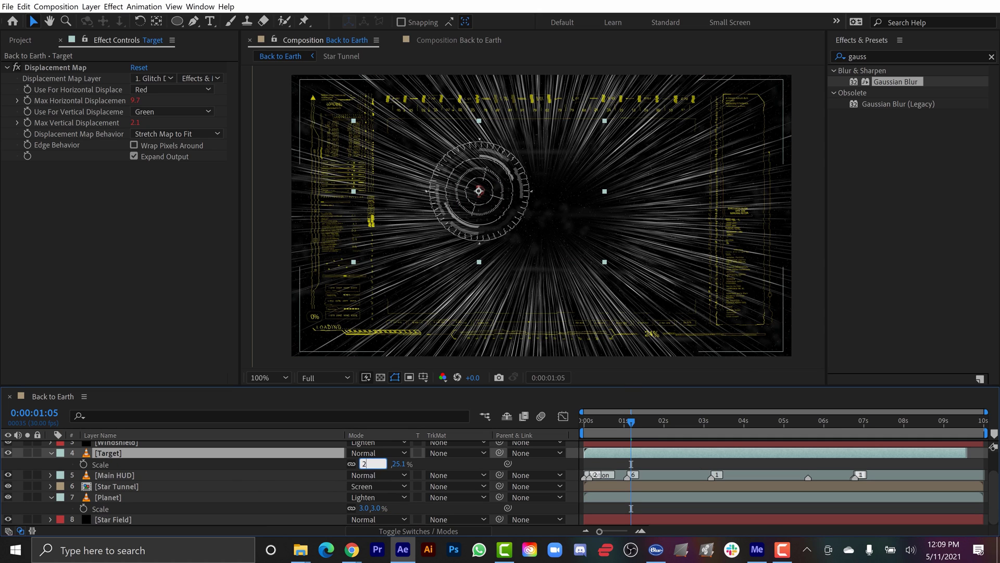
key(KP_7)
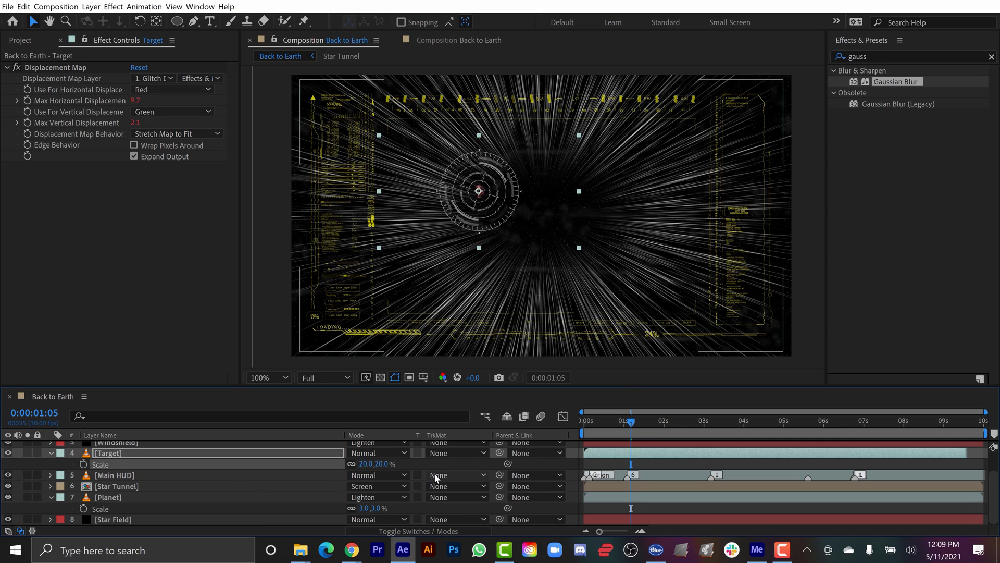
Animate the Planet's Position from 820, 454 on the first frame to near the star tunnel's centre at 0:00:09:29
key(p)
click(587, 420)
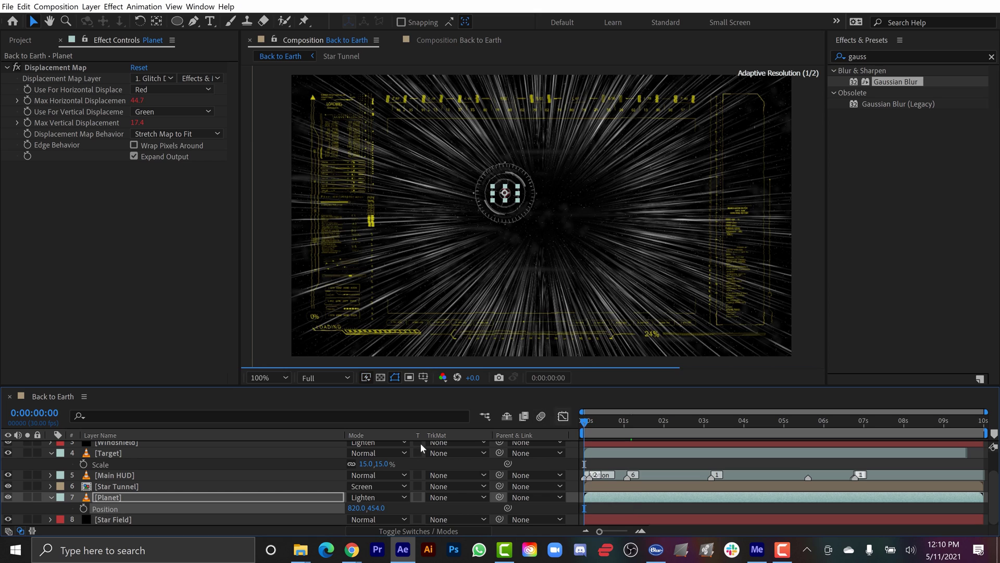
key(Home)
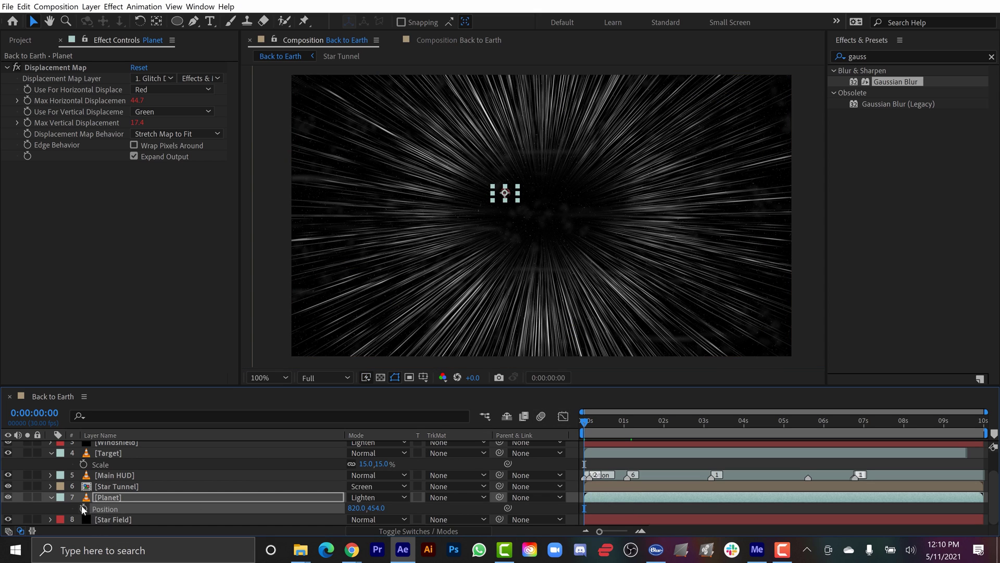
click(83, 508)
drag(592, 427, 983, 423)
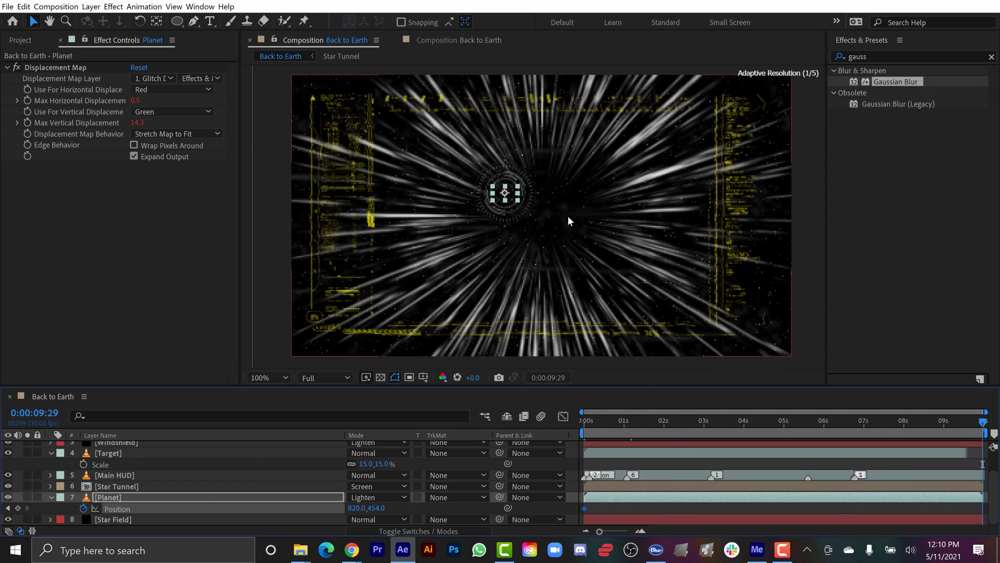
drag(516, 194, 545, 211)
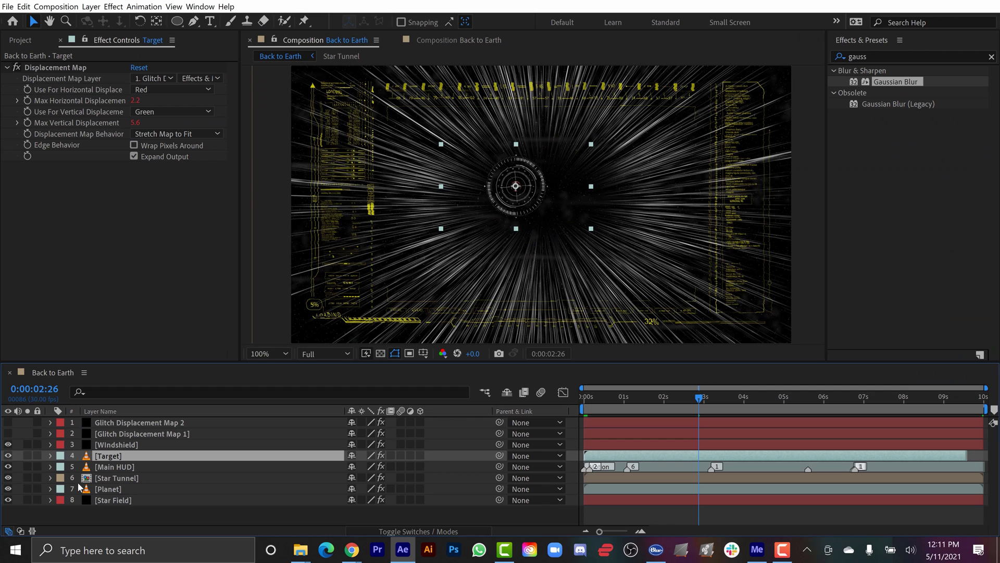
Add the expression wiggle(3,3) to the Planet layer's Position and preview the motion
click(113, 490)
key(p)
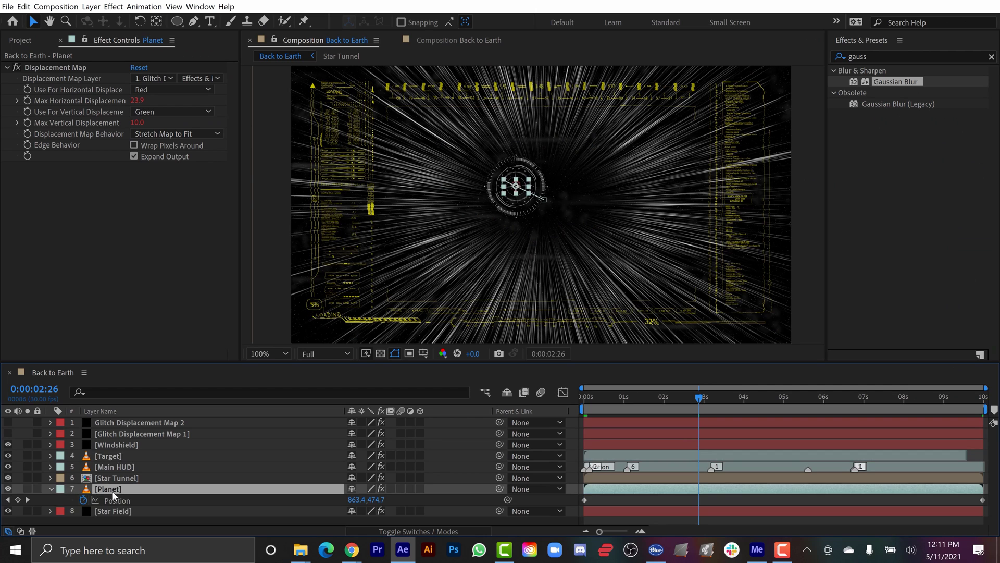
alt+click(83, 499)
text(wi)
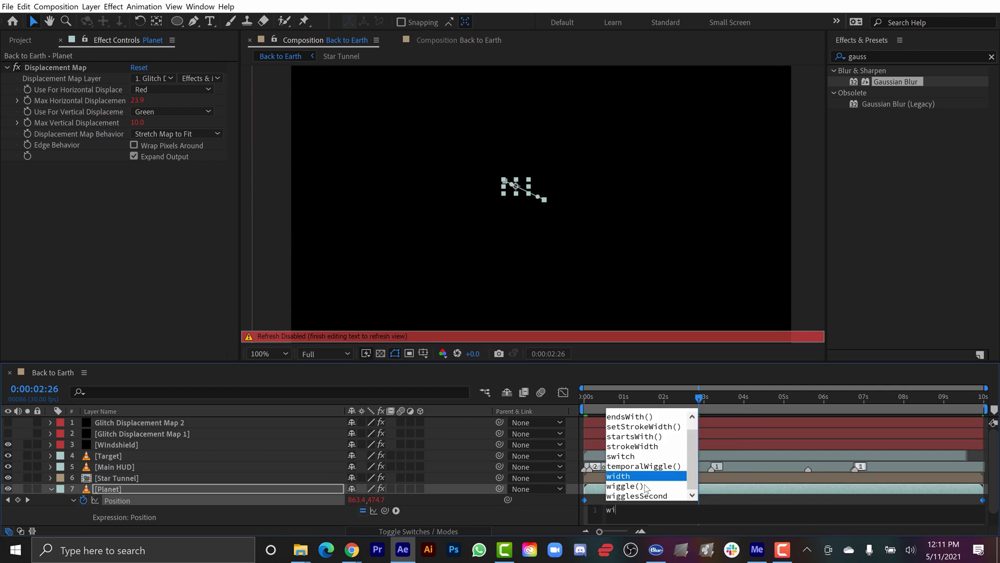
text(ggle(3,3)
key(KP_Enter)
key(space)
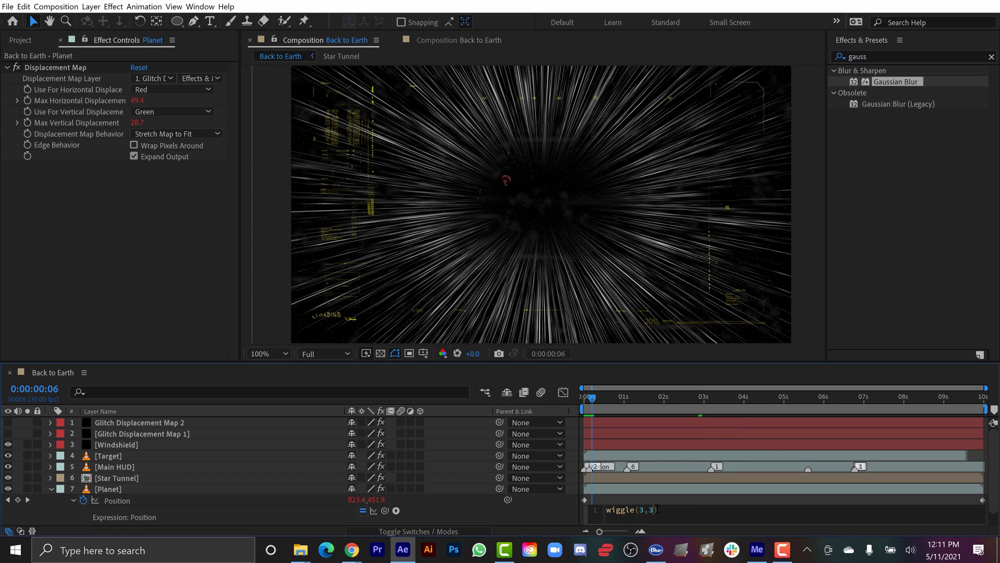
click(18, 433)
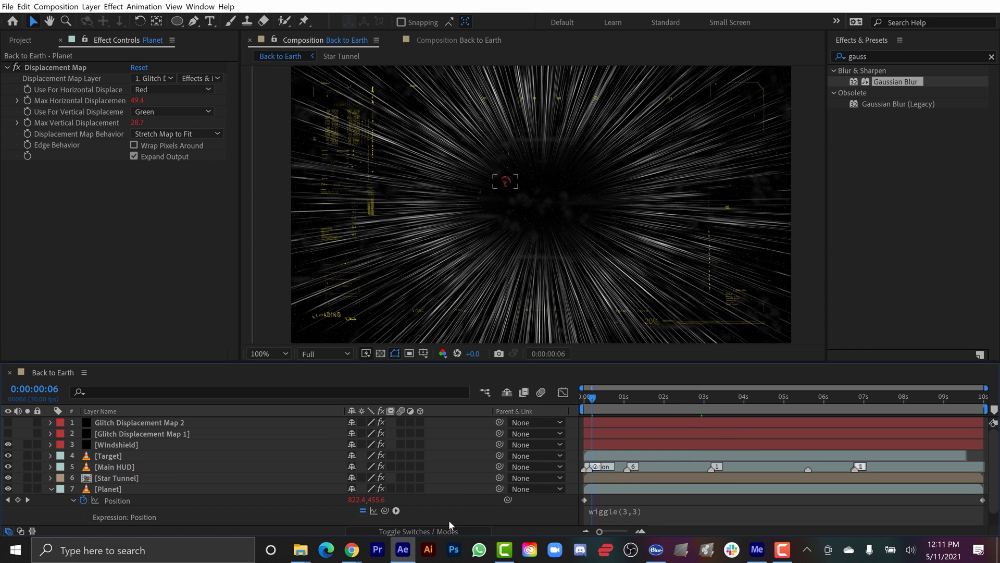
Apply the Planet's wiggle(3,3) expression to the Main HUD layer's Position and copy the expression again
click(633, 511)
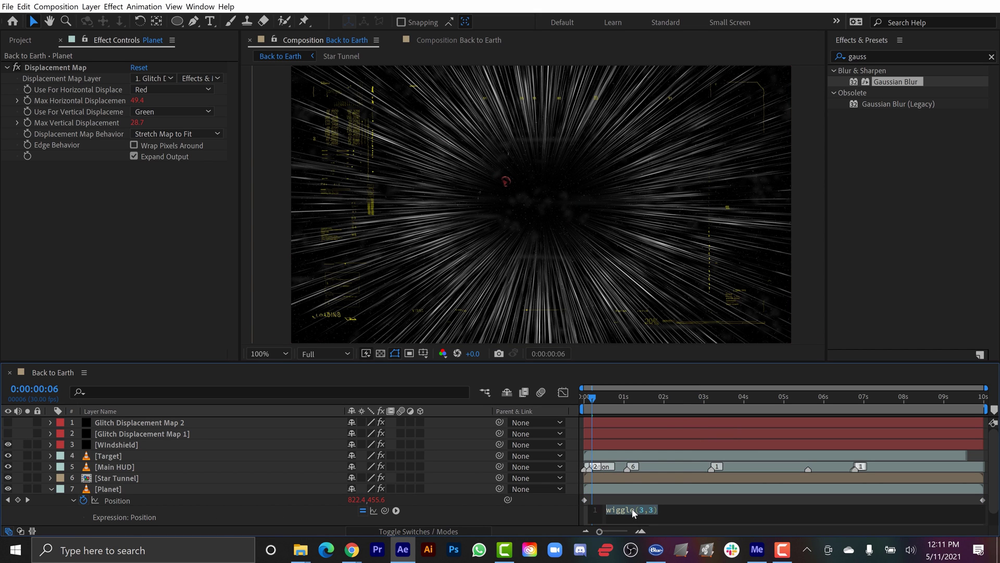
click(51, 488)
click(115, 466)
key(ctrl+v)
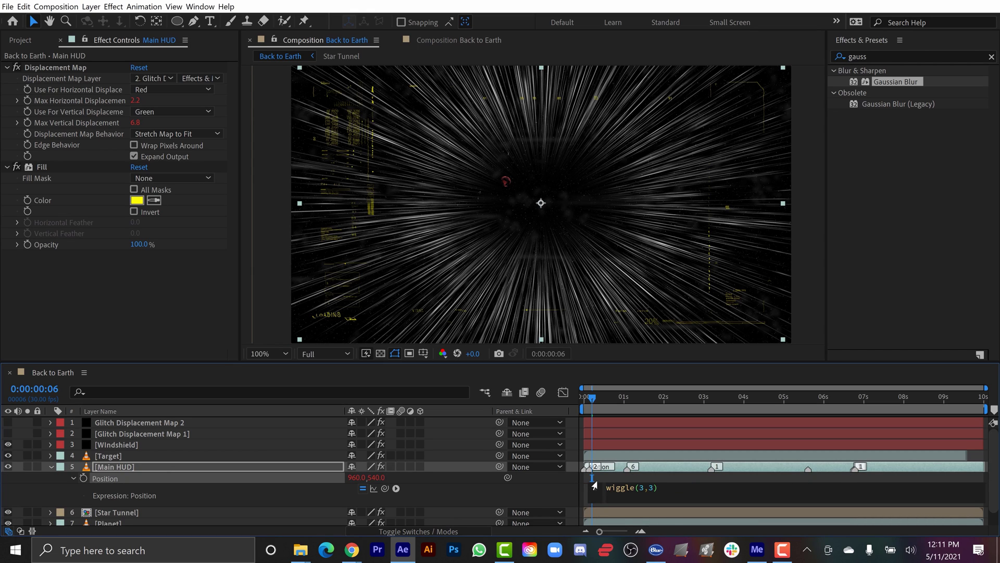
click(473, 445)
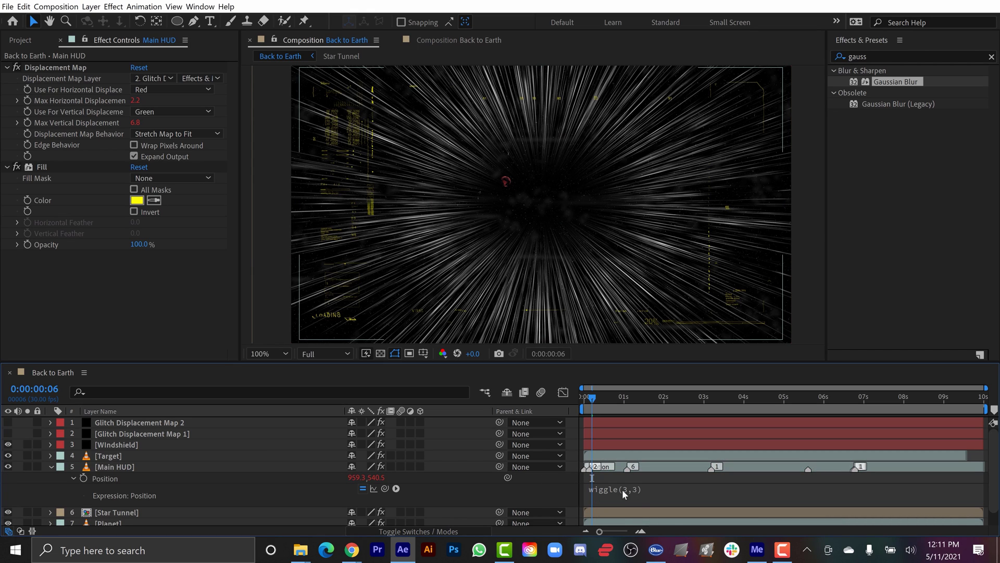
click(648, 489)
key(ctrl+c)
click(648, 488)
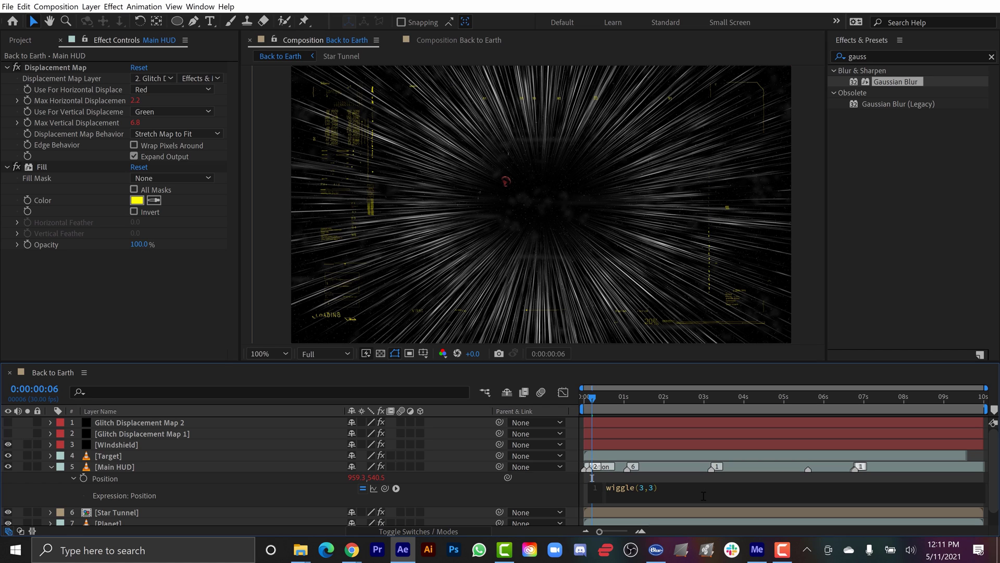
click(51, 467)
Add a new camera layer to the Back to Earth composition
right_click(86, 517)
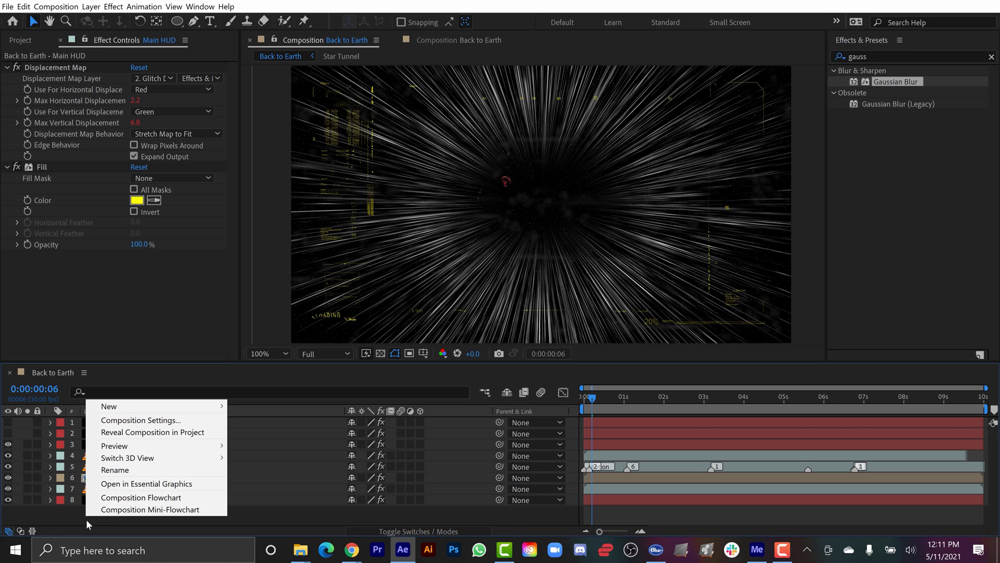
mouse_move(127, 410)
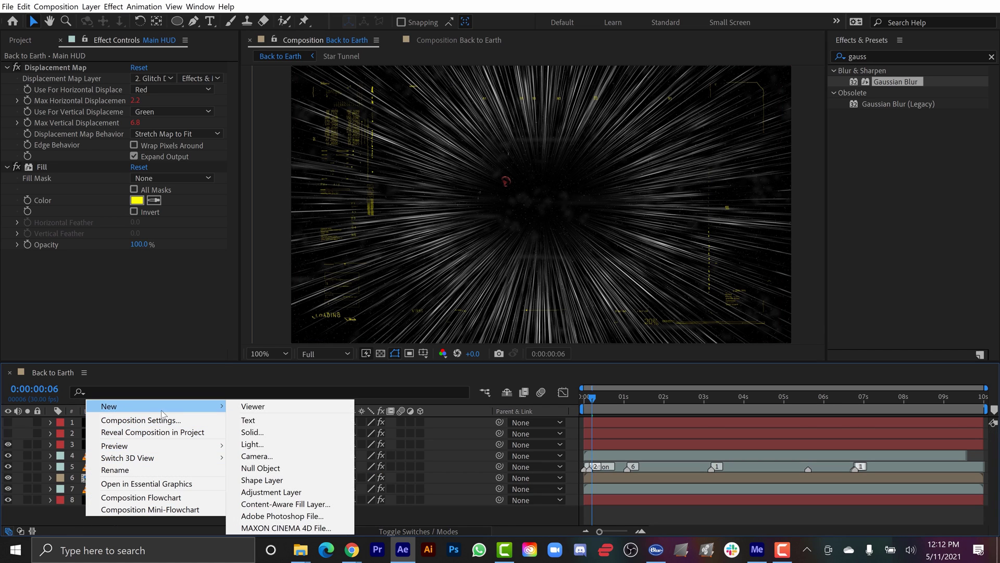
click(253, 456)
click(823, 435)
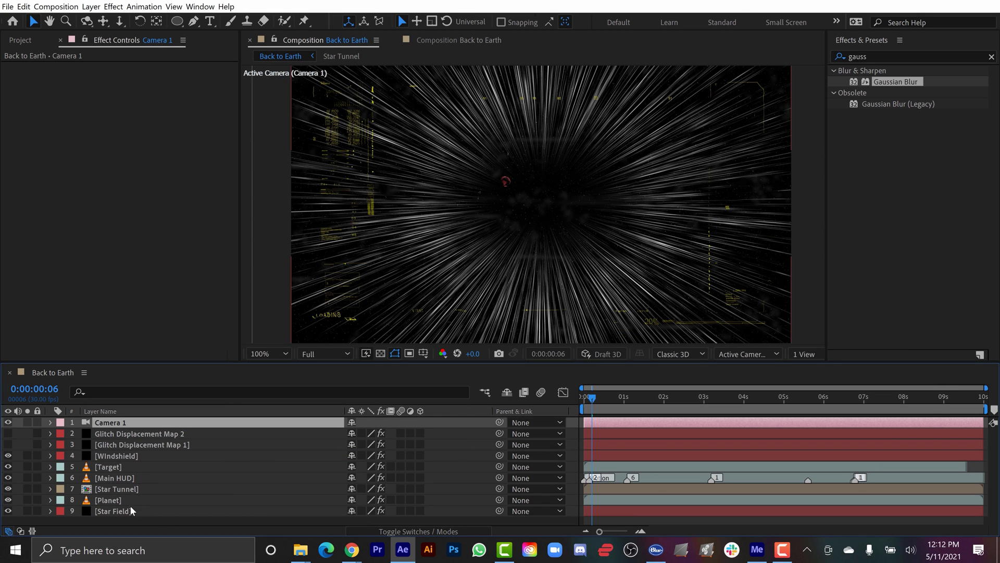
Turn the Star Tunnel and Star Field layers into 3D layers
click(119, 490)
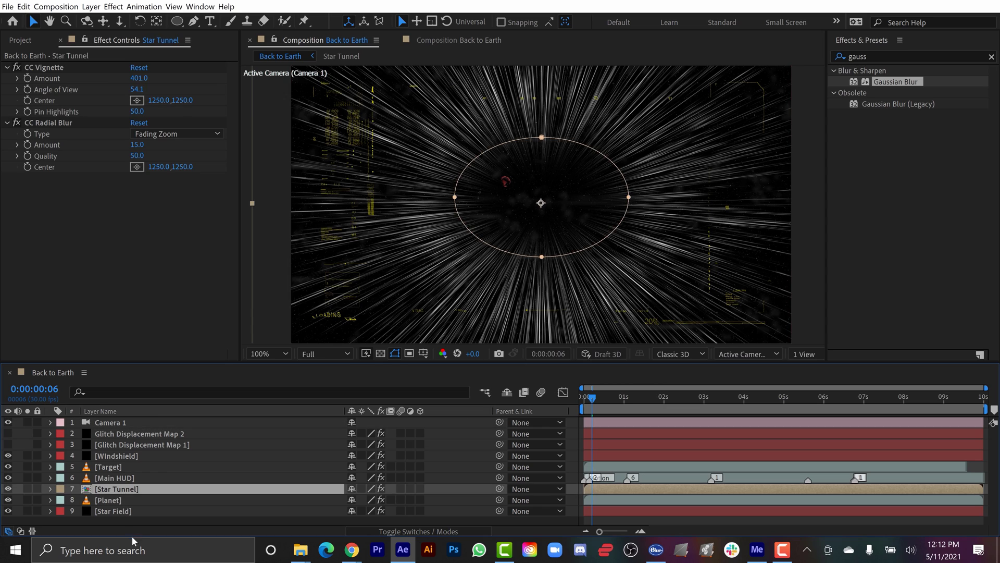
ctrl+click(109, 511)
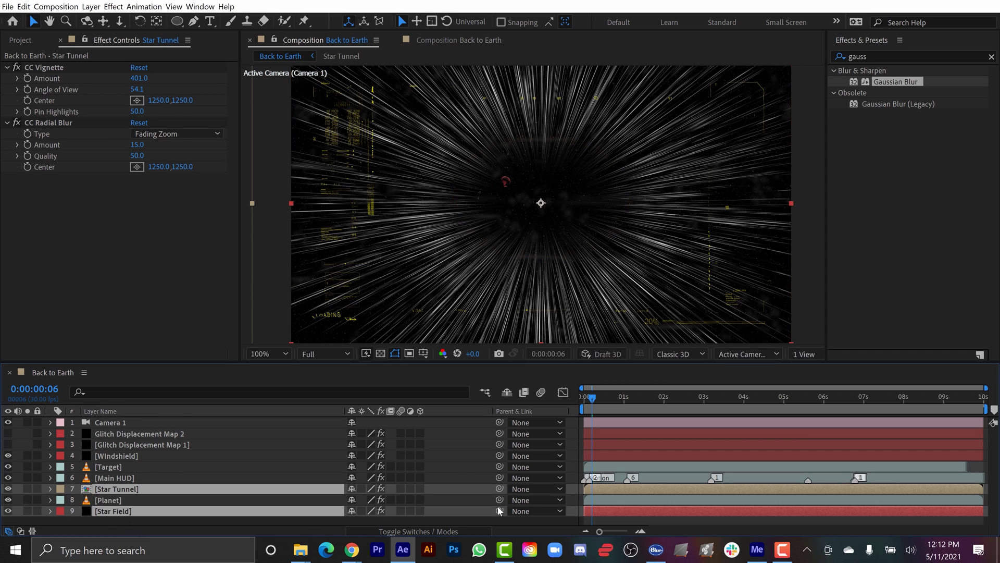
click(420, 489)
Add the expression wiggle(5,8) to Camera 1's Point of Interest
click(52, 421)
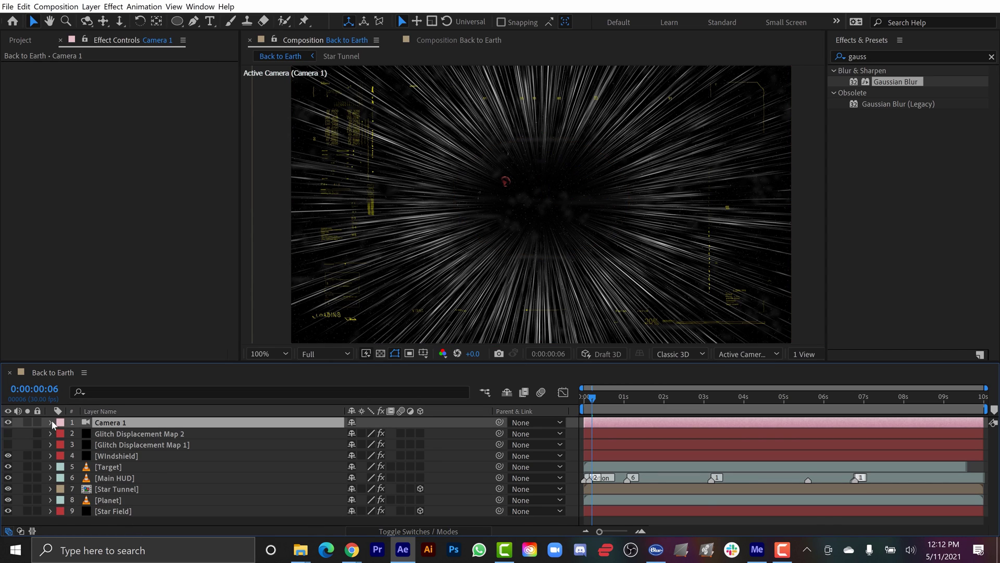
click(51, 422)
click(61, 434)
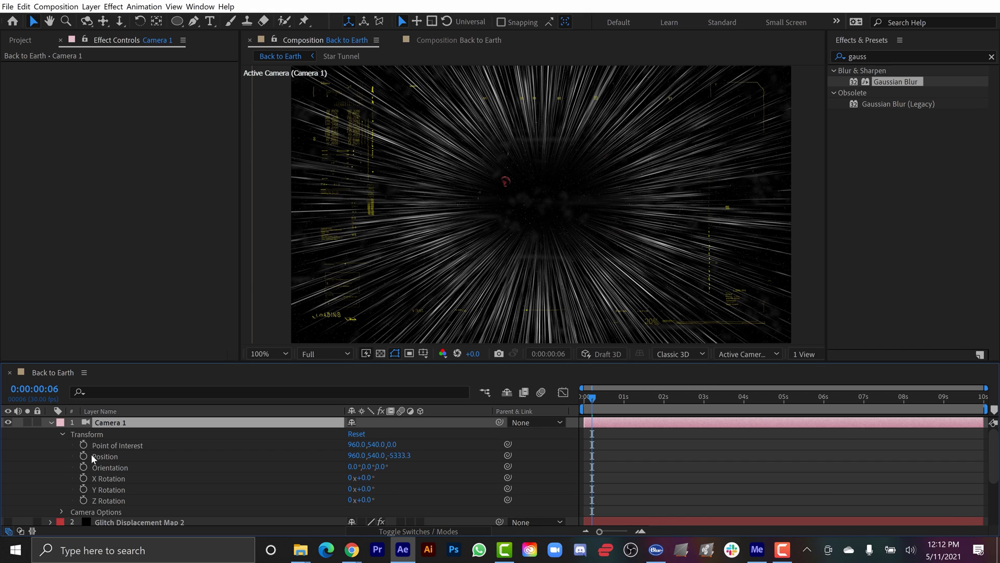
alt+click(84, 446)
key(ctrl+v)
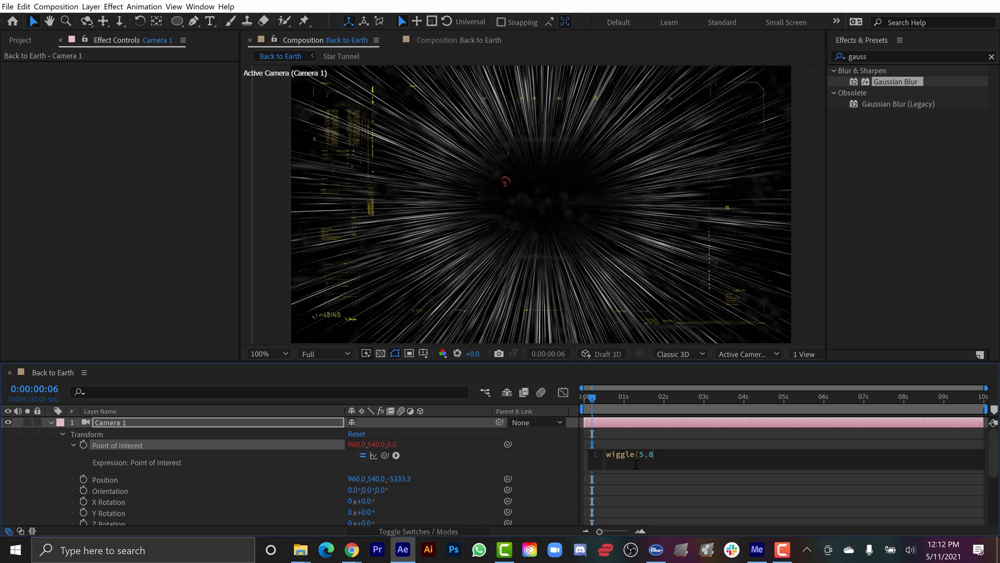
key(ctrl+grave)
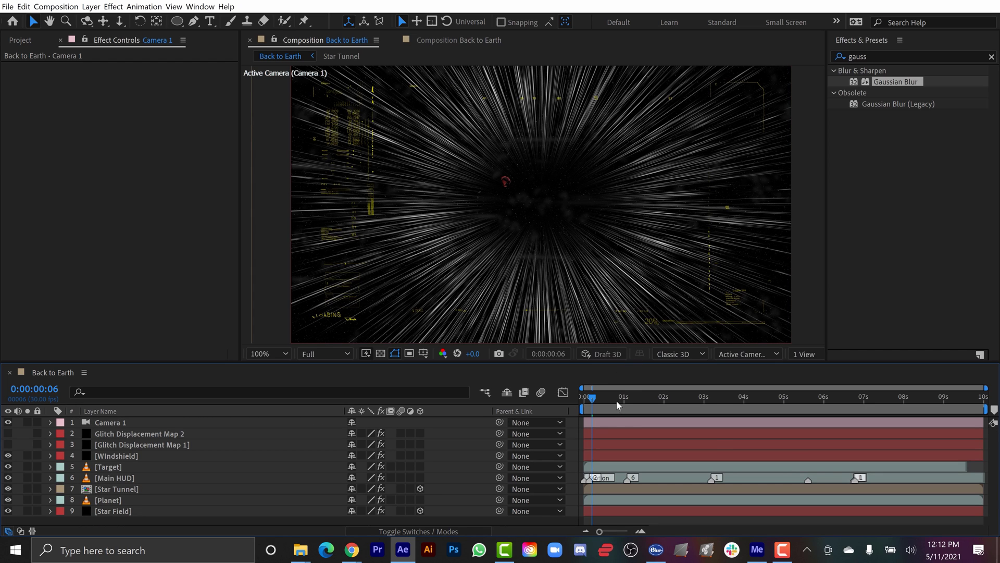
Link the Windshield layer's Position to the Main HUD layer's Position
drag(617, 400, 700, 401)
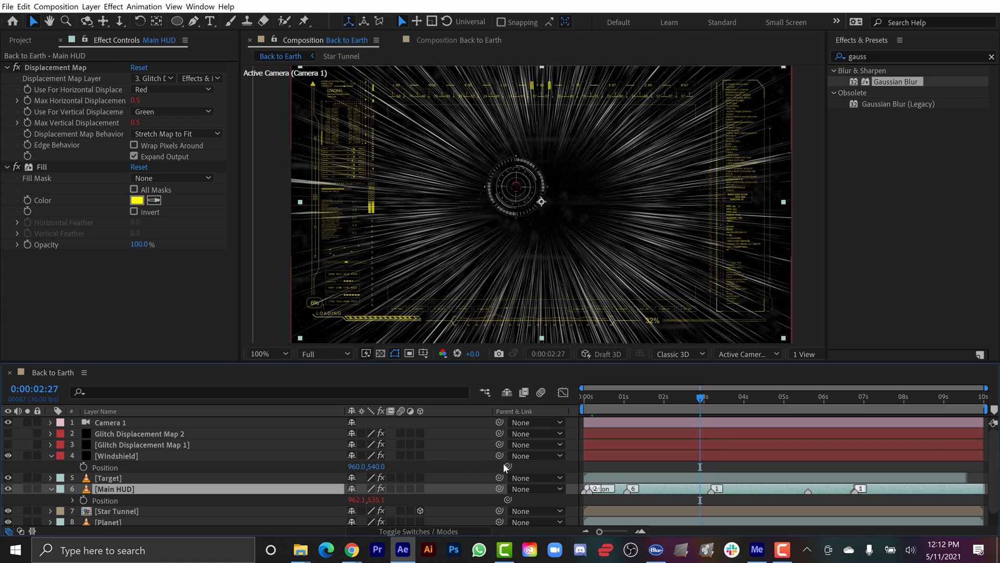
drag(508, 465, 114, 497)
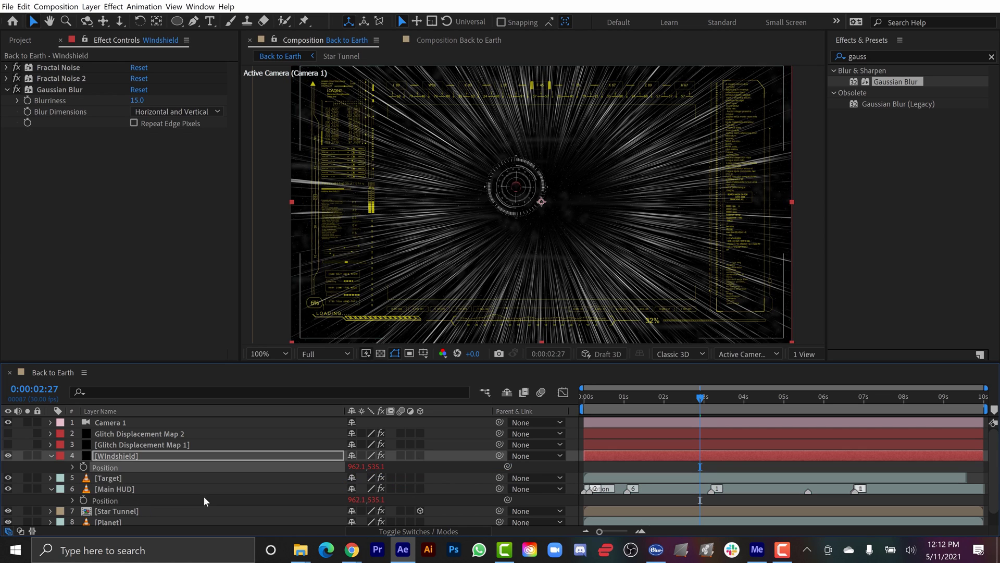
click(51, 455)
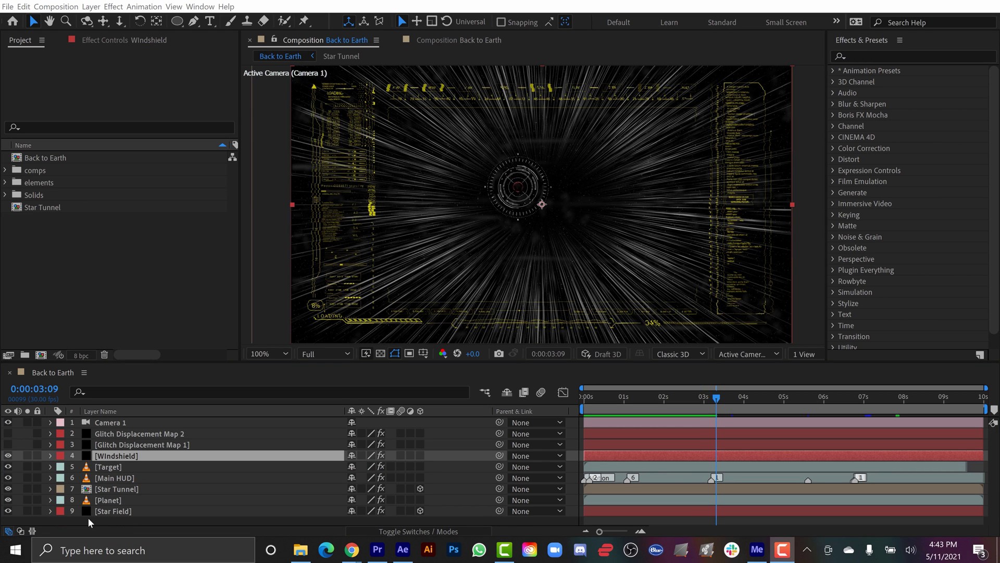
Create an adjustment layer and place it above all other layers in the composition
right_click(88, 517)
mouse_move(119, 410)
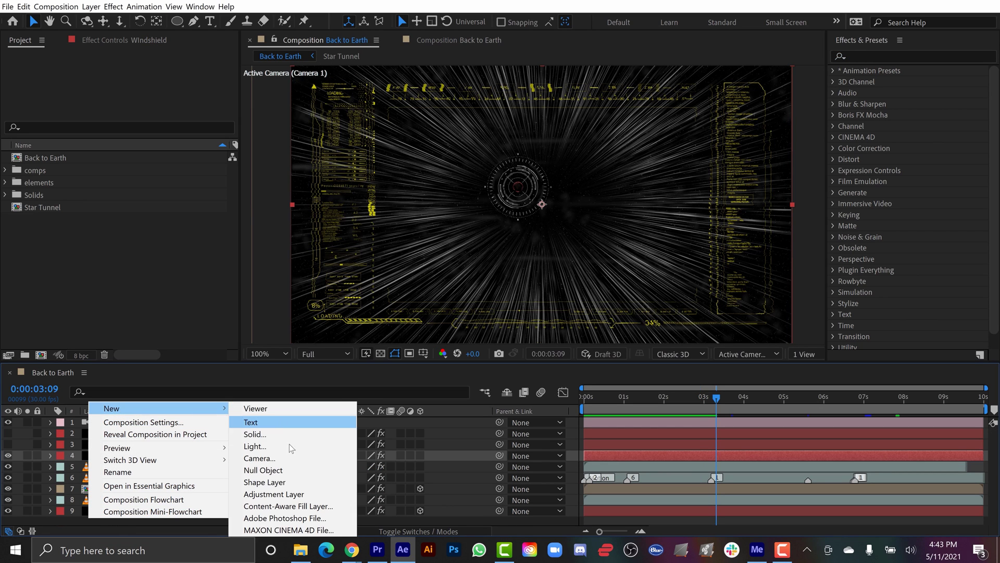
click(274, 494)
drag(115, 455, 115, 420)
Apply Optics Compensation to Adjustment Layer 1 with a field of view of about 39.1 and reversed lens distortion
click(913, 57)
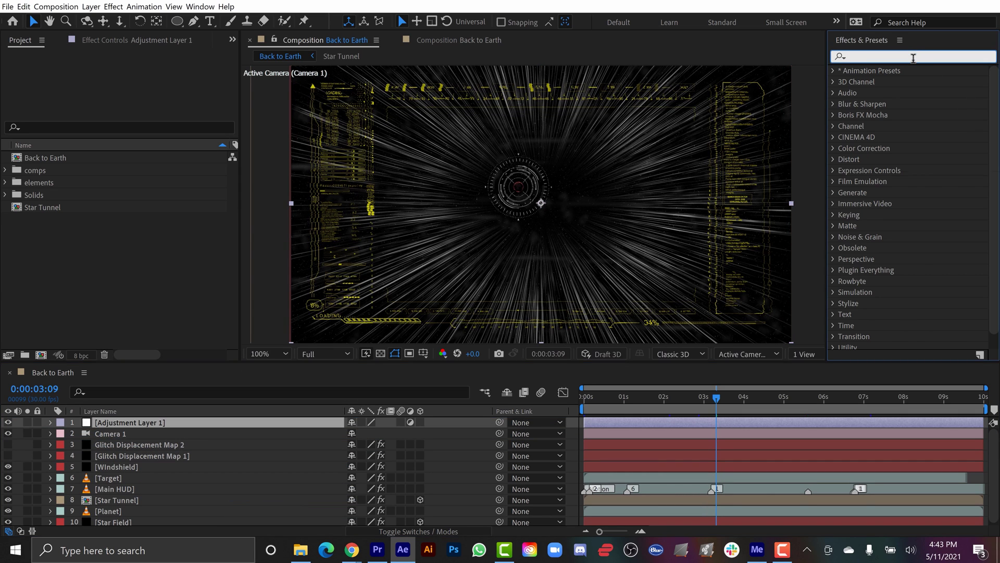
text(optic)
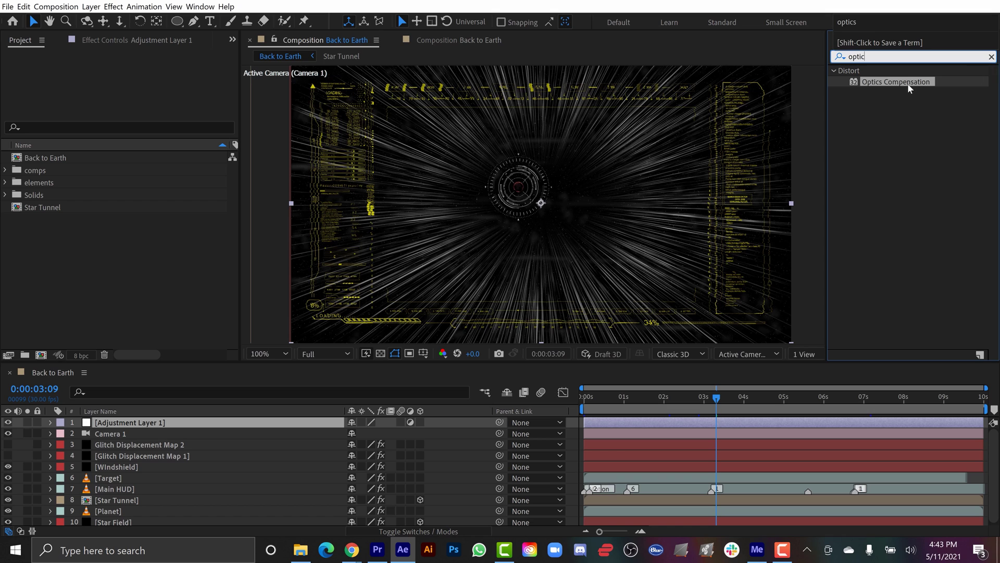
drag(908, 84, 119, 422)
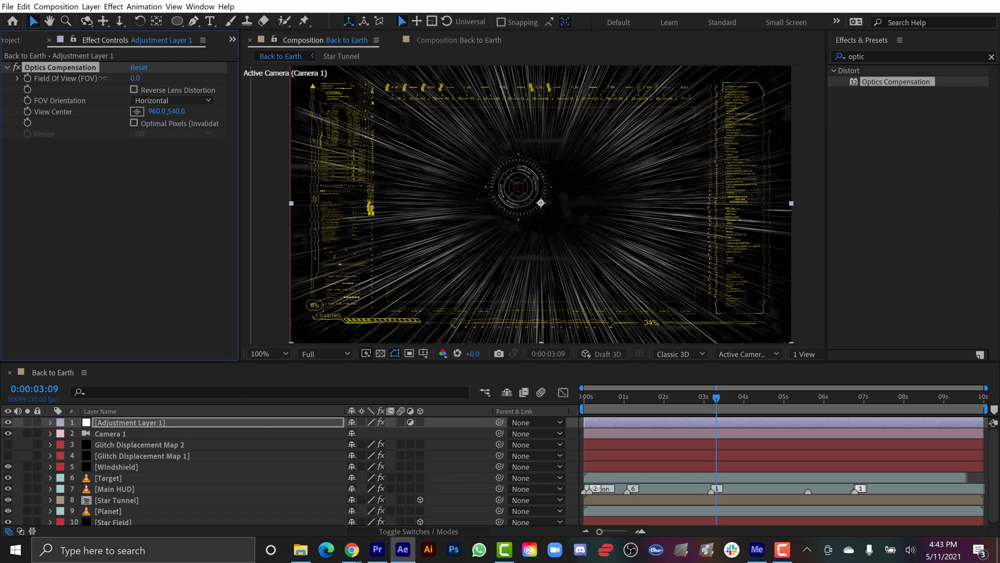
drag(140, 76, 220, 86)
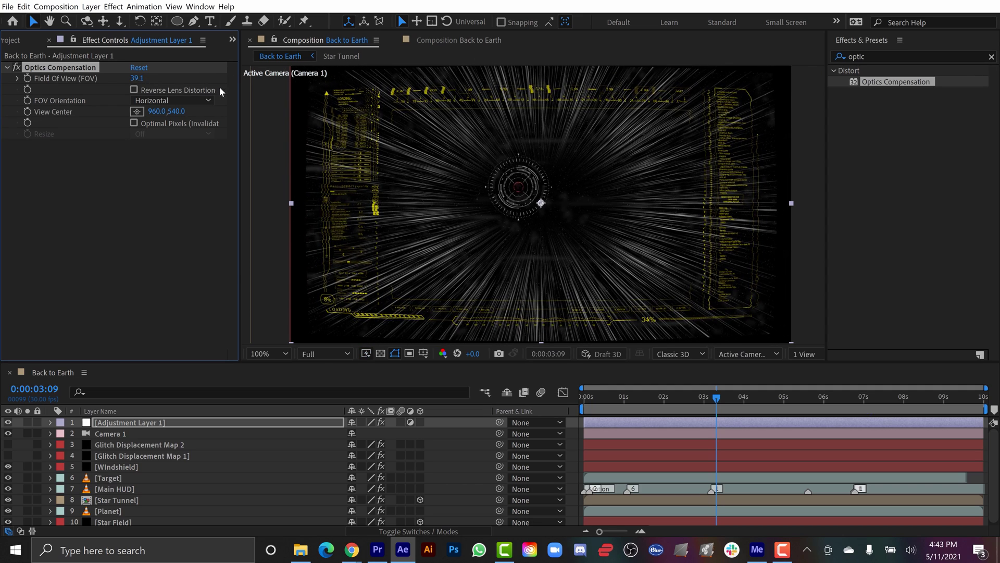
click(133, 88)
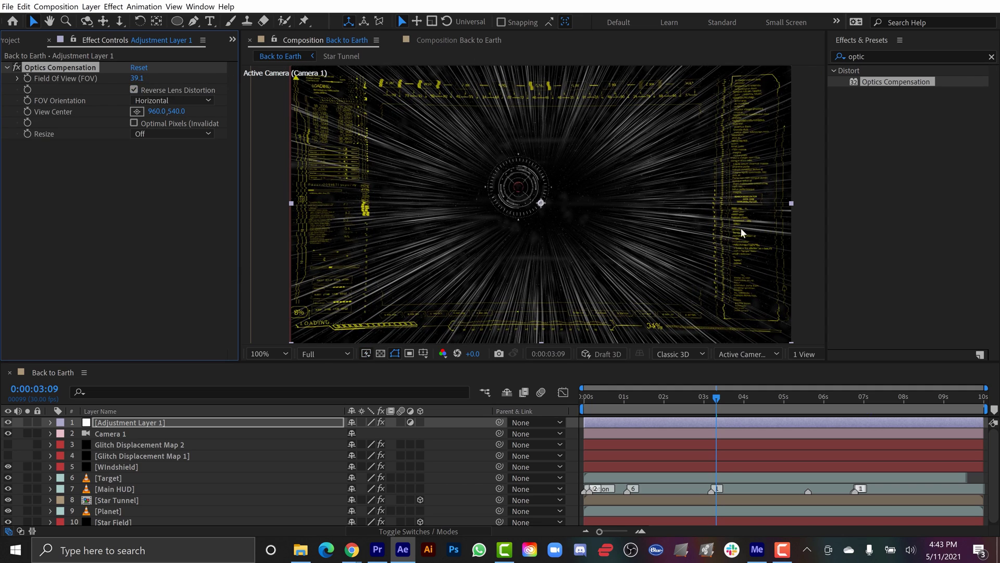